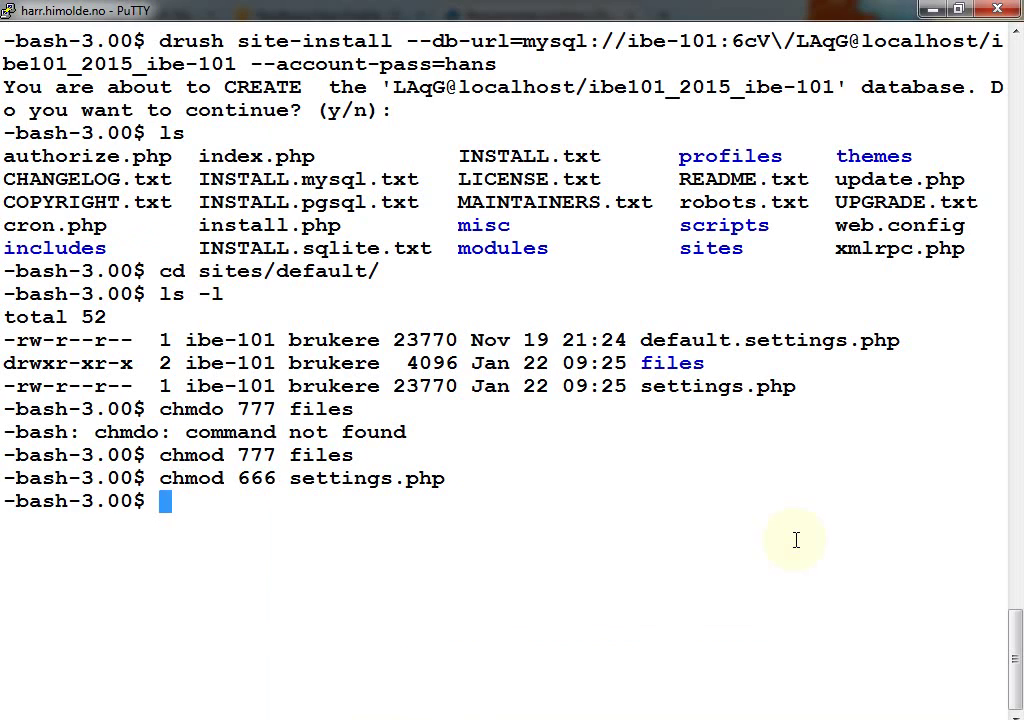
# Step: Return to the Drupal installer's Verify requirements page after making the files directory and settings.php writable
pyautogui.hotkey('alt', 'Tab')
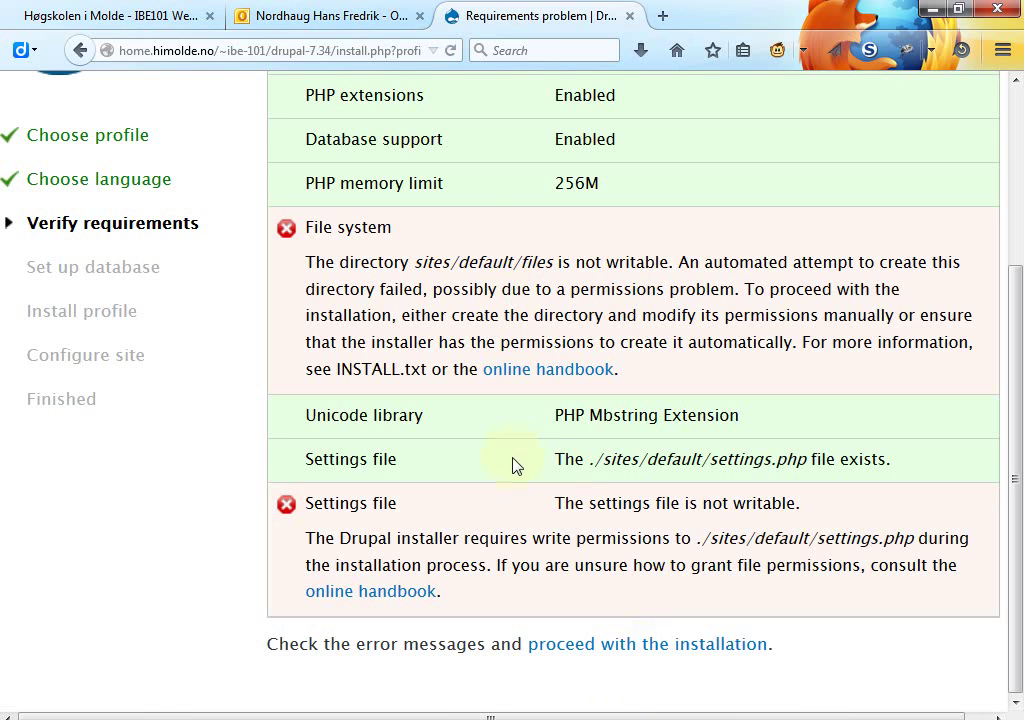
# Step: Proceed with the installation to the Database configuration page
pyautogui.click(598, 648)
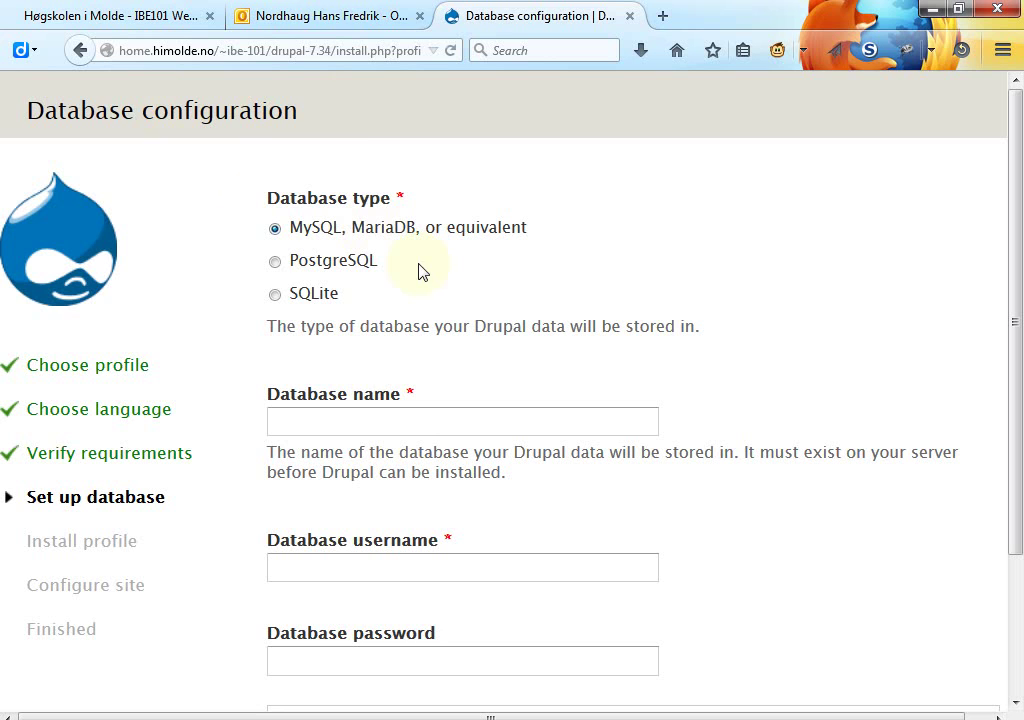
# Step: Copy the database name ibe101_2015_ibe-101 from the e-mail into the Database name field
pyautogui.click(252, 18)
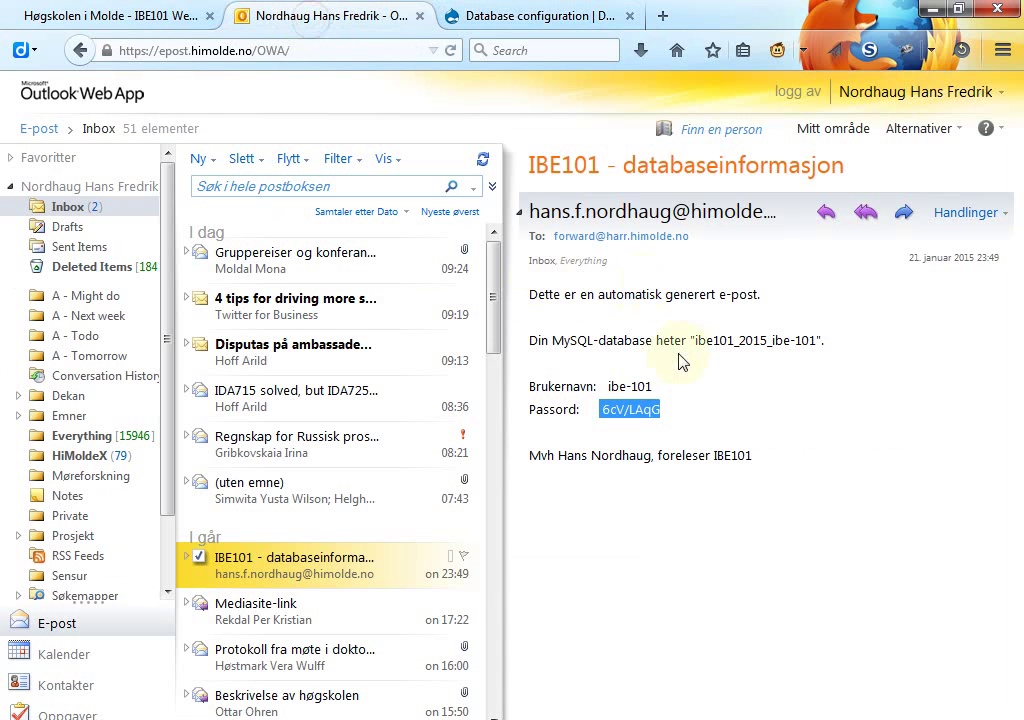
pyautogui.moveTo(694, 340); pyautogui.dragTo(816, 342)
pyautogui.hotkey('ctrl', 'c')
pyautogui.hotkey('alt', 'Tab')
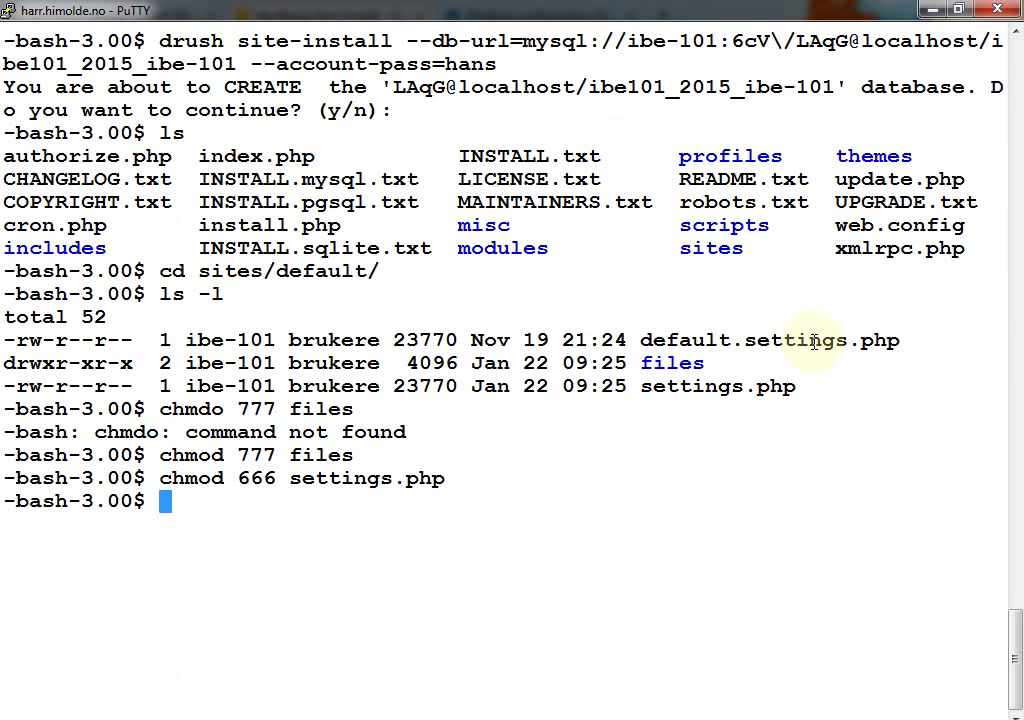
pyautogui.hotkey('alt', 'Tab')
pyautogui.click(541, 16)
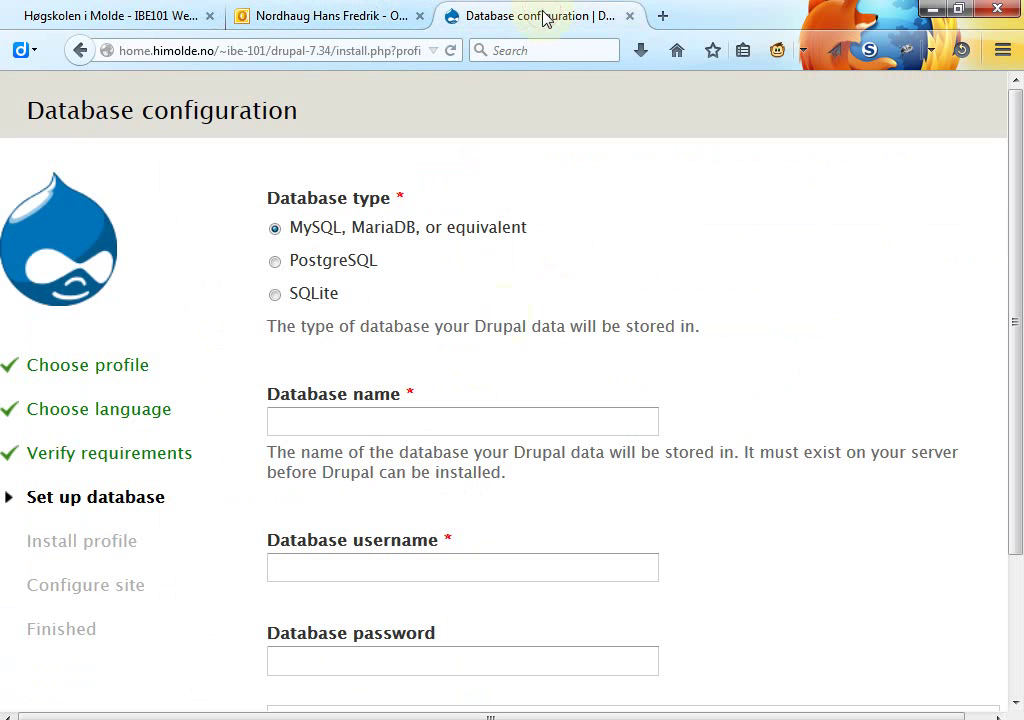
pyautogui.click(441, 424)
pyautogui.hotkey('ctrl', 'v')
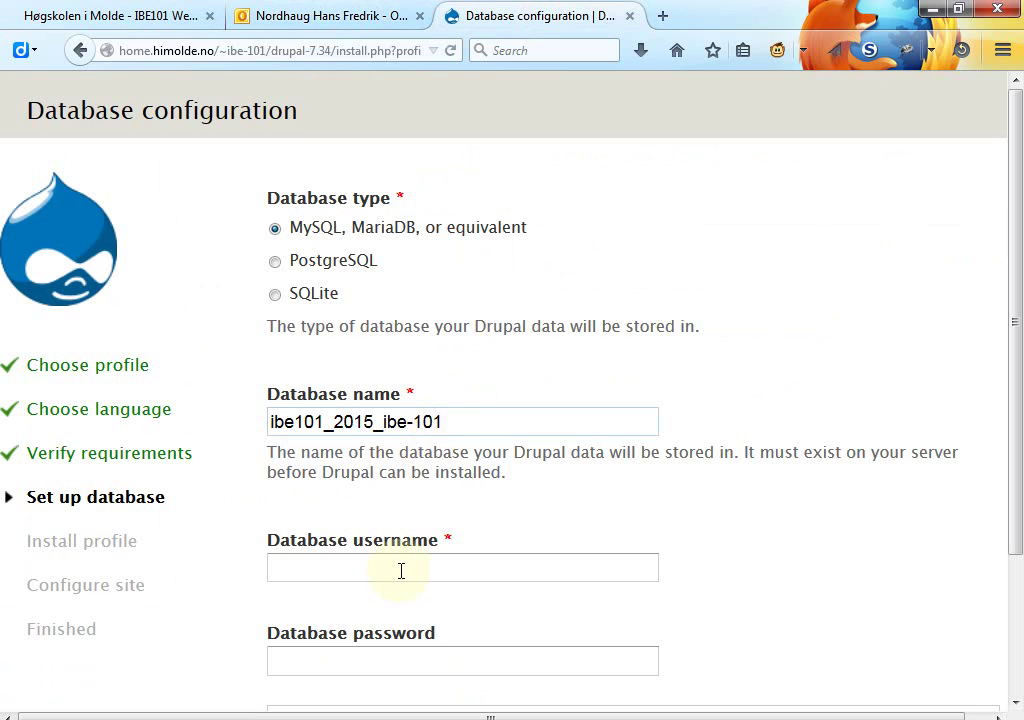
# Step: Enter the database username and paste in the database password copied from the e-mail
pyautogui.click(395, 569)
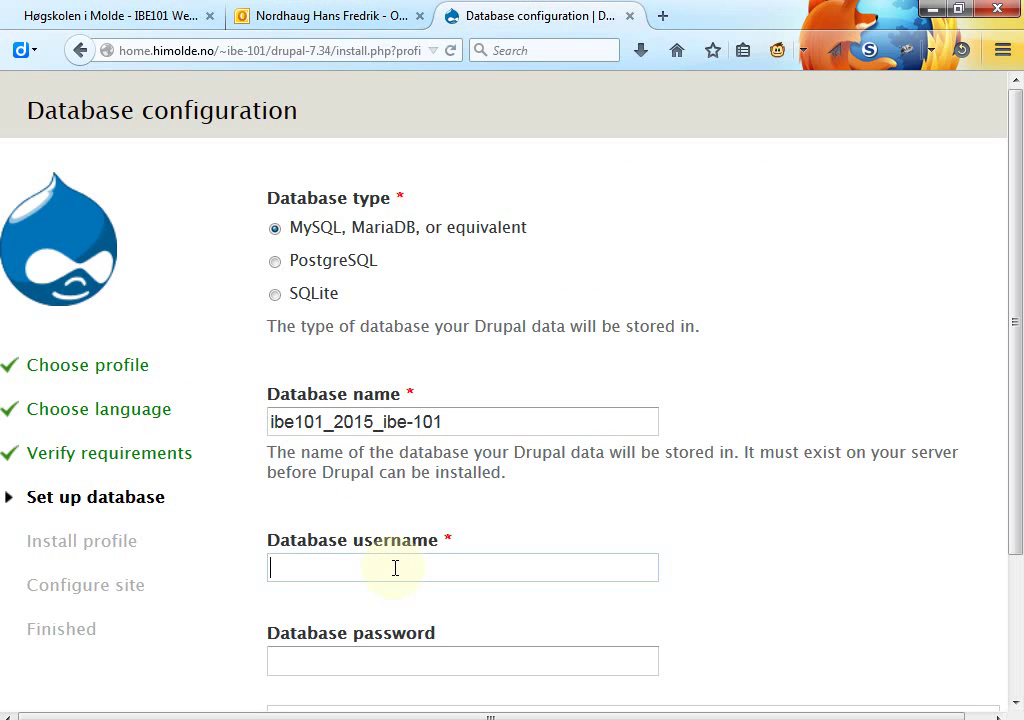
pyautogui.write('ibe-101')
pyautogui.click(302, 18)
pyautogui.moveTo(601, 409); pyautogui.dragTo(660, 409)
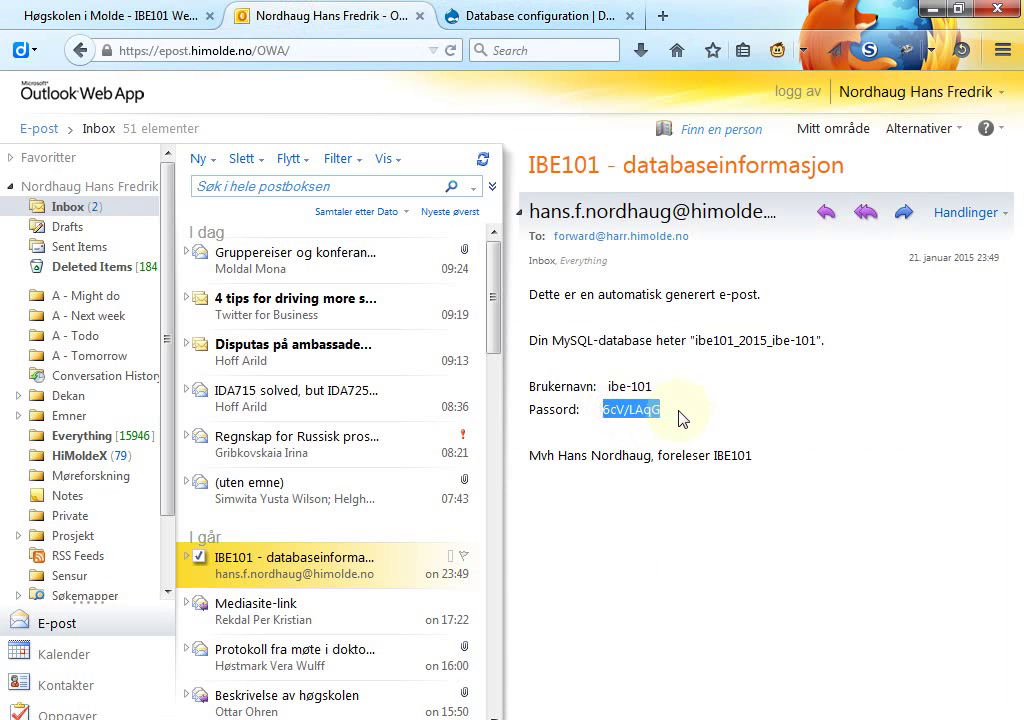
pyautogui.click(540, 17)
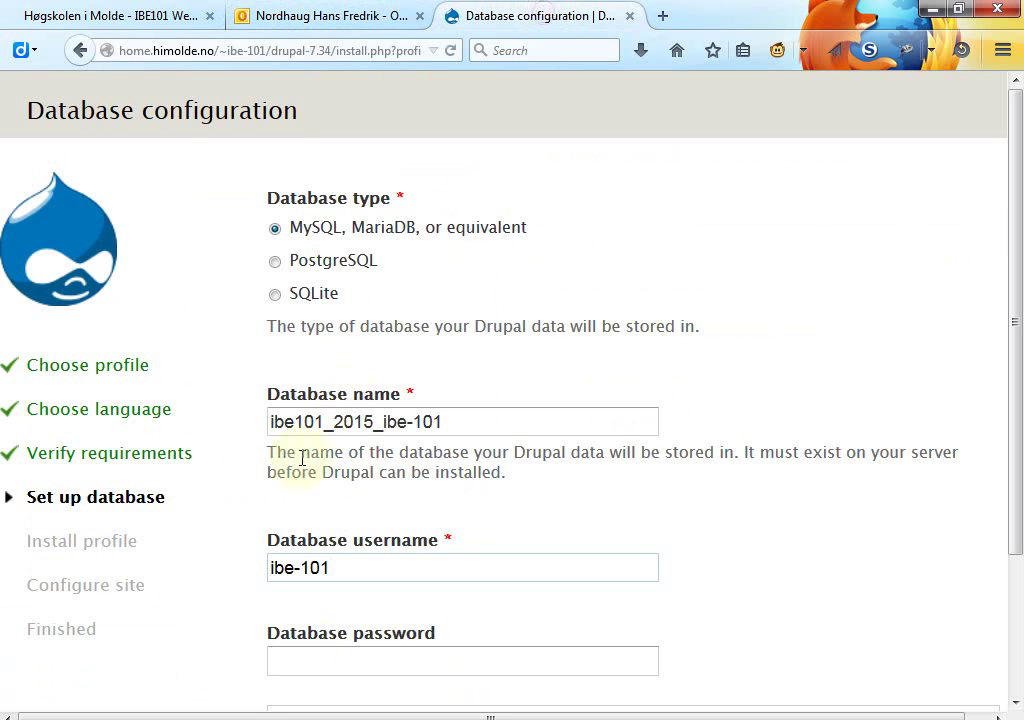
pyautogui.click(366, 657)
pyautogui.hotkey('ctrl', 'v')
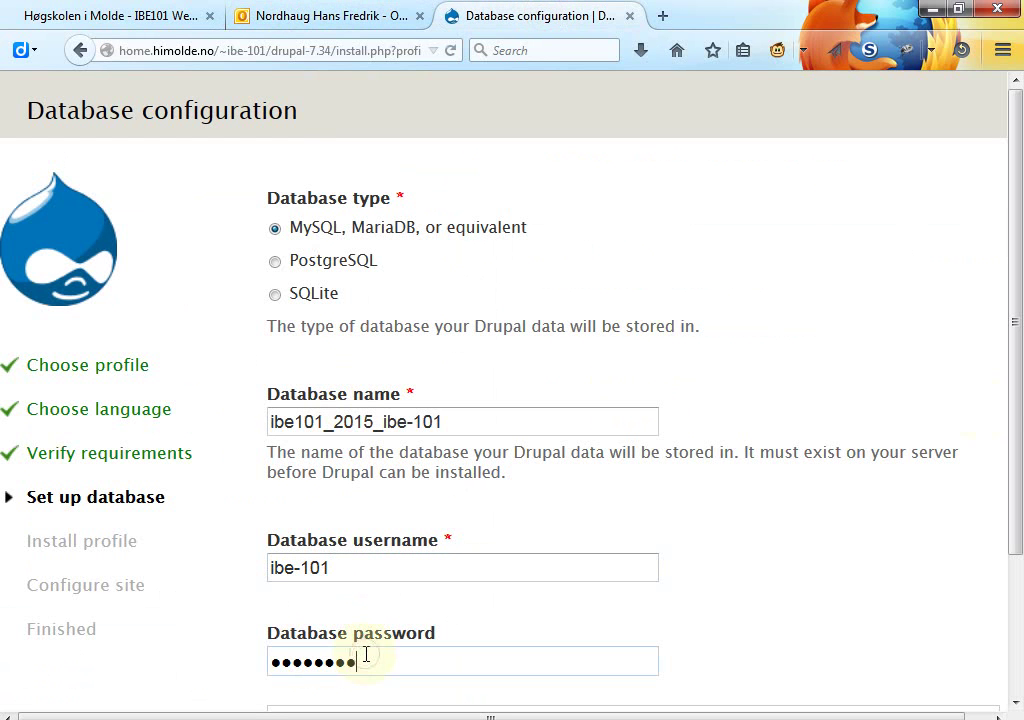
pyautogui.moveTo(1020, 400); pyautogui.dragTo(1018, 571)
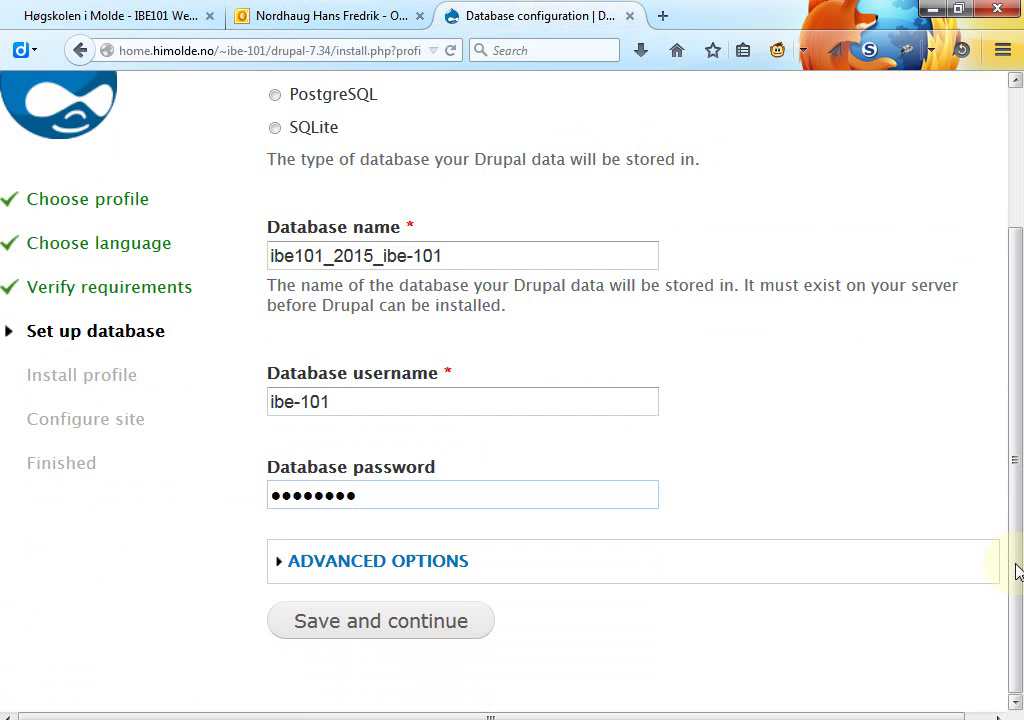
# Step: Save the database settings and let the install profile finish all 28 steps
pyautogui.click(410, 625)
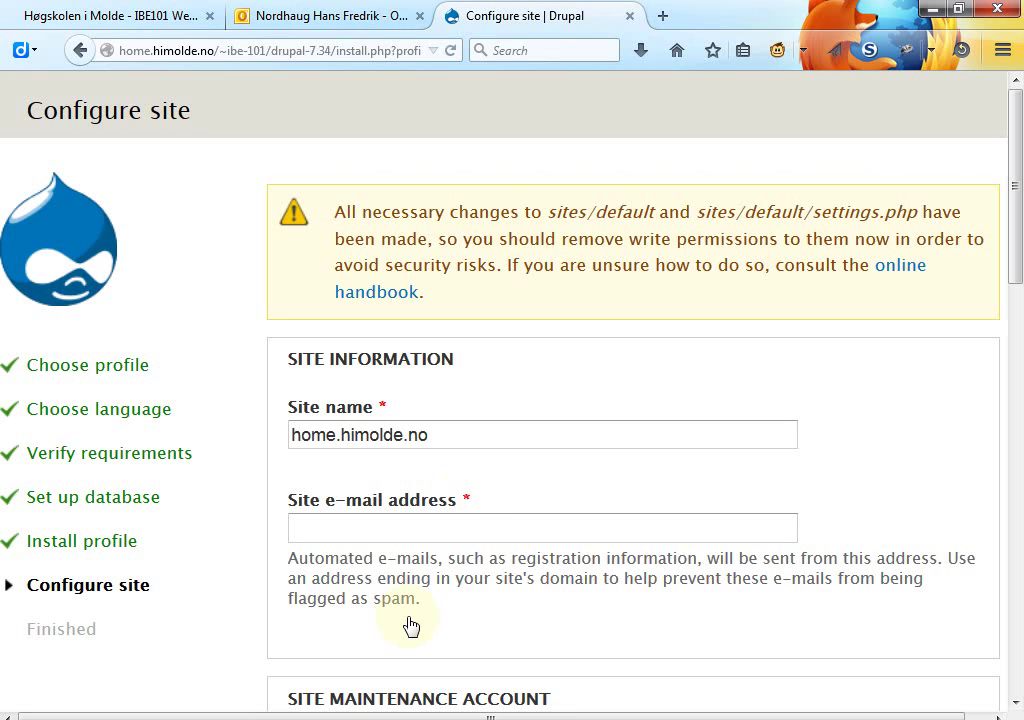
# Step: Rename the site to 'ibe-101 sitt testnettsted'
pyautogui.click(448, 436)
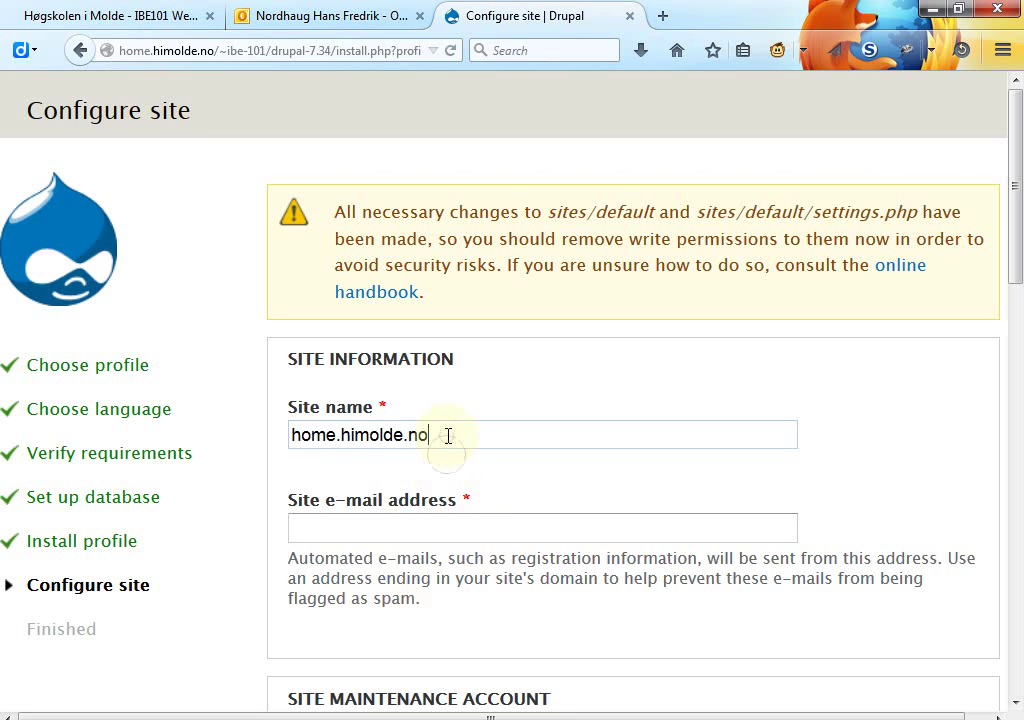
pyautogui.press('BackSpace')
pyautogui.press('BackSpace')
pyautogui.press('BackSpace')
pyautogui.press('BackSpace')
pyautogui.press('BackSpace')
pyautogui.press('BackSpace')
pyautogui.press('BackSpace')
pyautogui.press('BackSpace')
pyautogui.press('BackSpace')
pyautogui.press('BackSpace')
pyautogui.press('BackSpace')
pyautogui.press('BackSpace')
pyautogui.press('BackSpace')
pyautogui.press('BackSpace')
pyautogui.press('BackSpace')
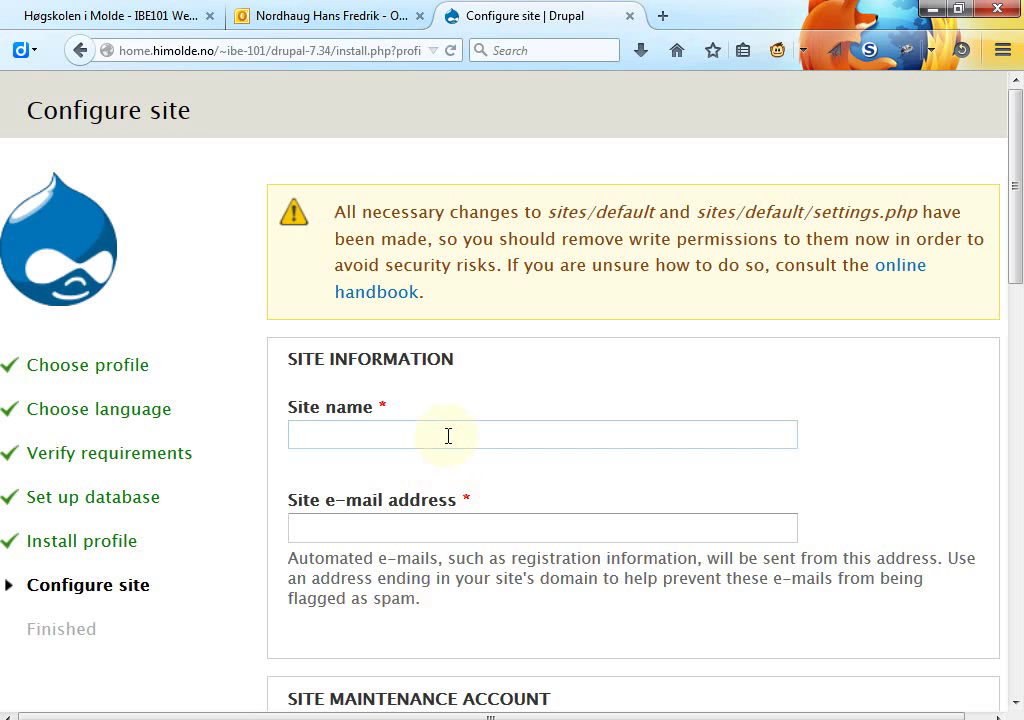
pyautogui.write('ibe-101 sitt testnest')
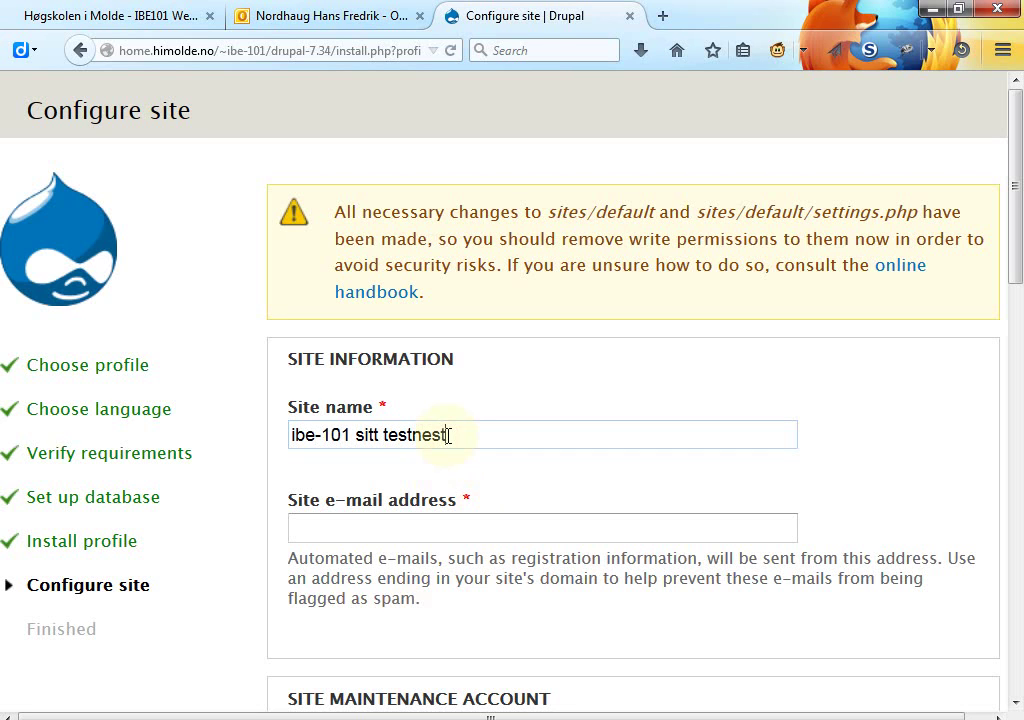
pyautogui.press('BackSpace')
pyautogui.press('BackSpace')
pyautogui.write('ttsted')
# Step: Fill in the site e-mail address from the autocomplete suggestion
pyautogui.click(382, 524)
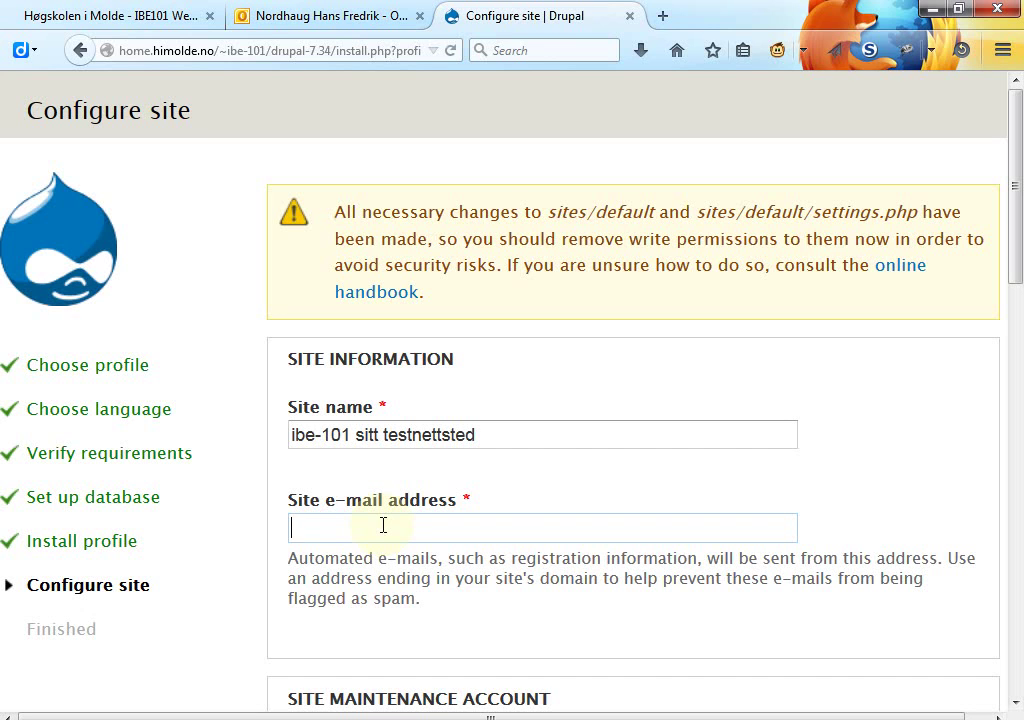
pyautogui.write('hans')
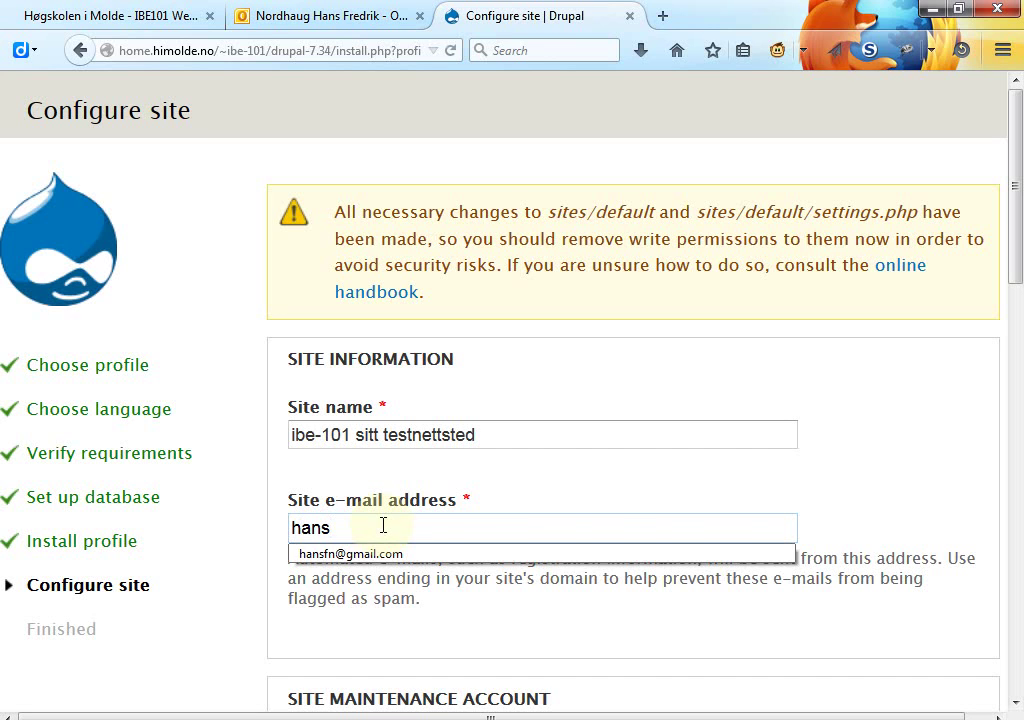
pyautogui.click(383, 553)
pyautogui.moveTo(1015, 258); pyautogui.dragTo(1014, 384)
pyautogui.click(460, 396)
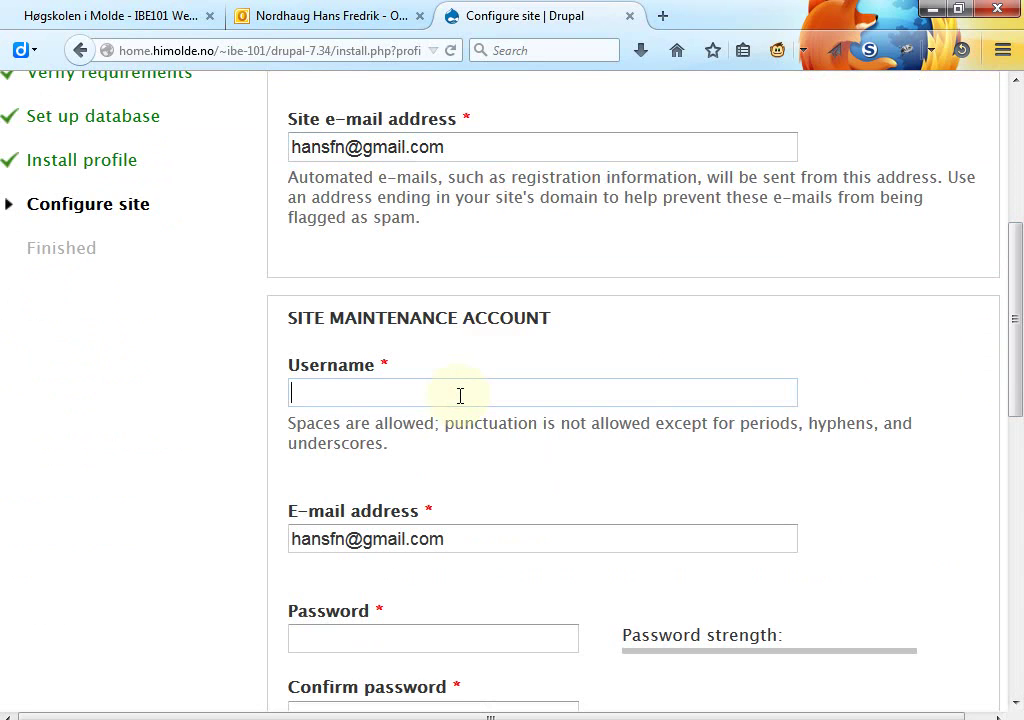
# Step: Set the maintenance account username to 'admin_ibe101'
pyautogui.write('admin')
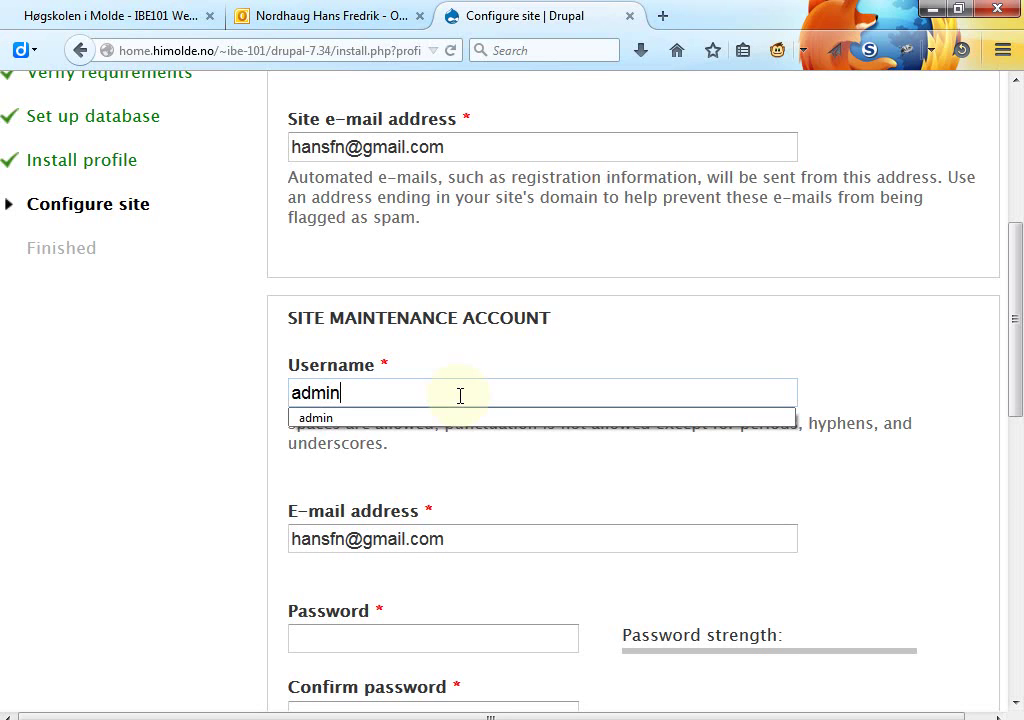
pyautogui.write('_')
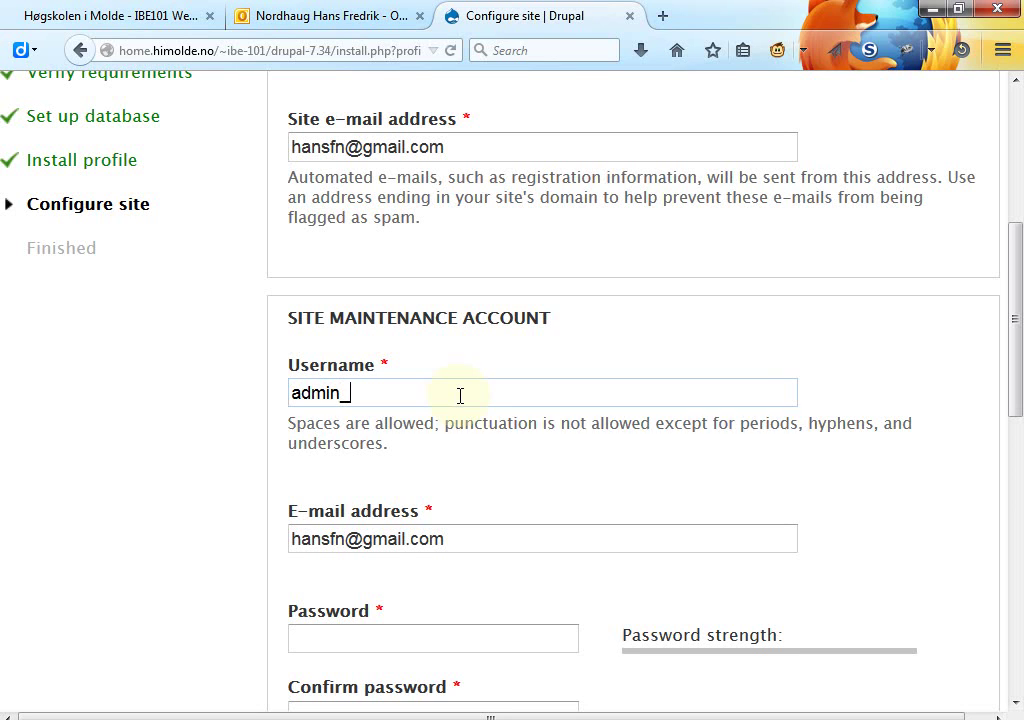
pyautogui.write('ibe101')
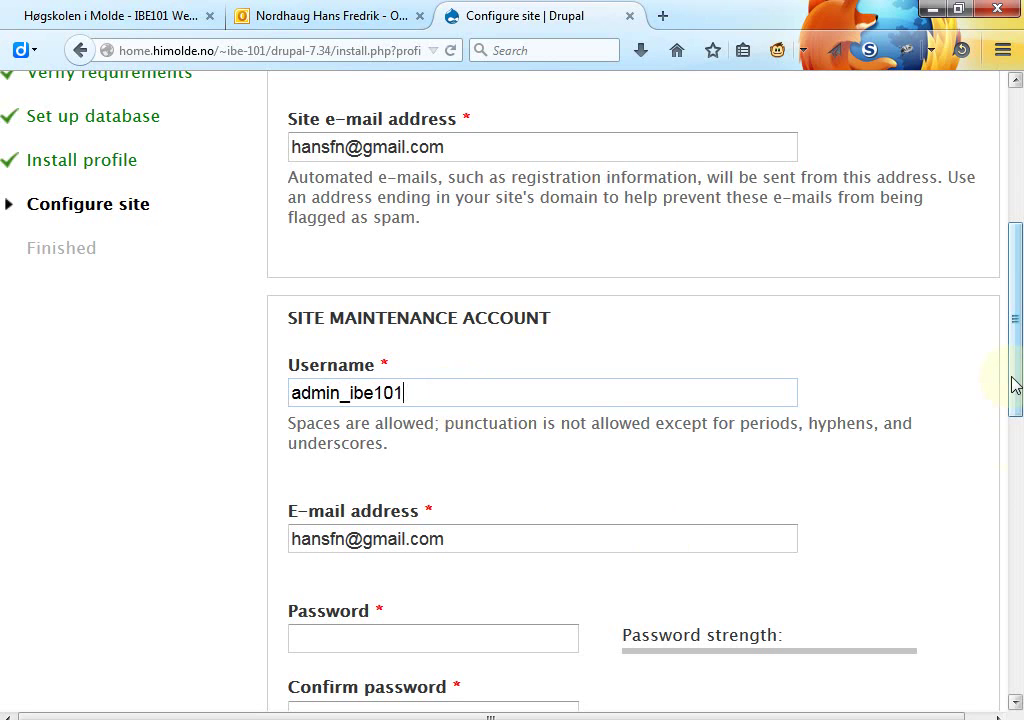
pyautogui.moveTo(1013, 384); pyautogui.dragTo(1017, 453)
# Step: Enter the maintenance account password and confirm it
pyautogui.click(488, 430)
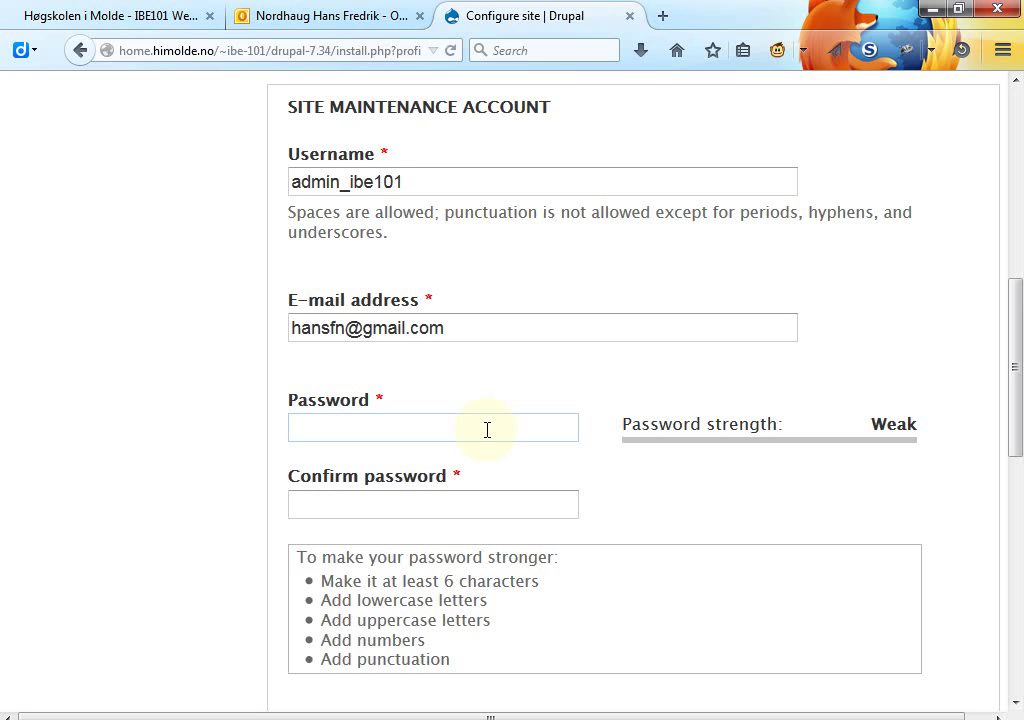
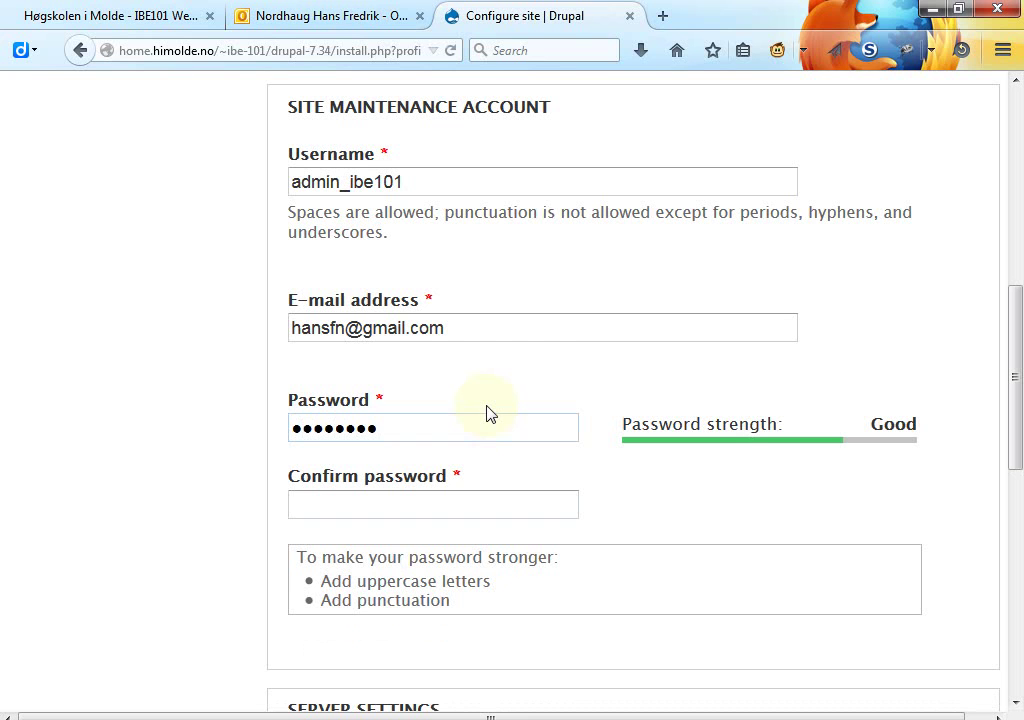
pyautogui.press('Tab')
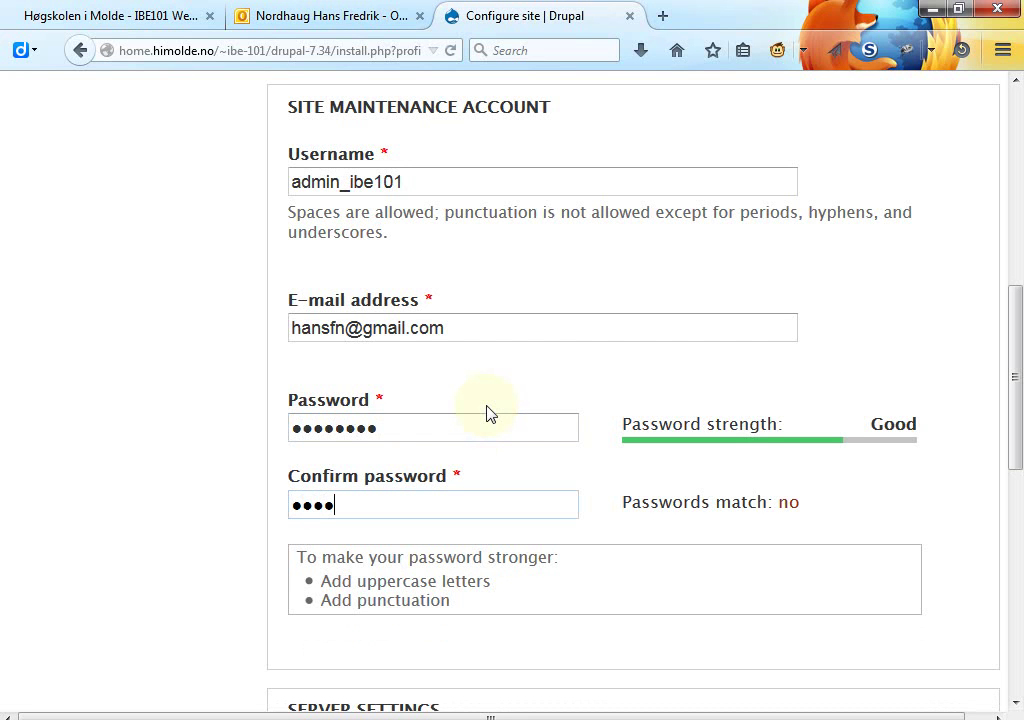
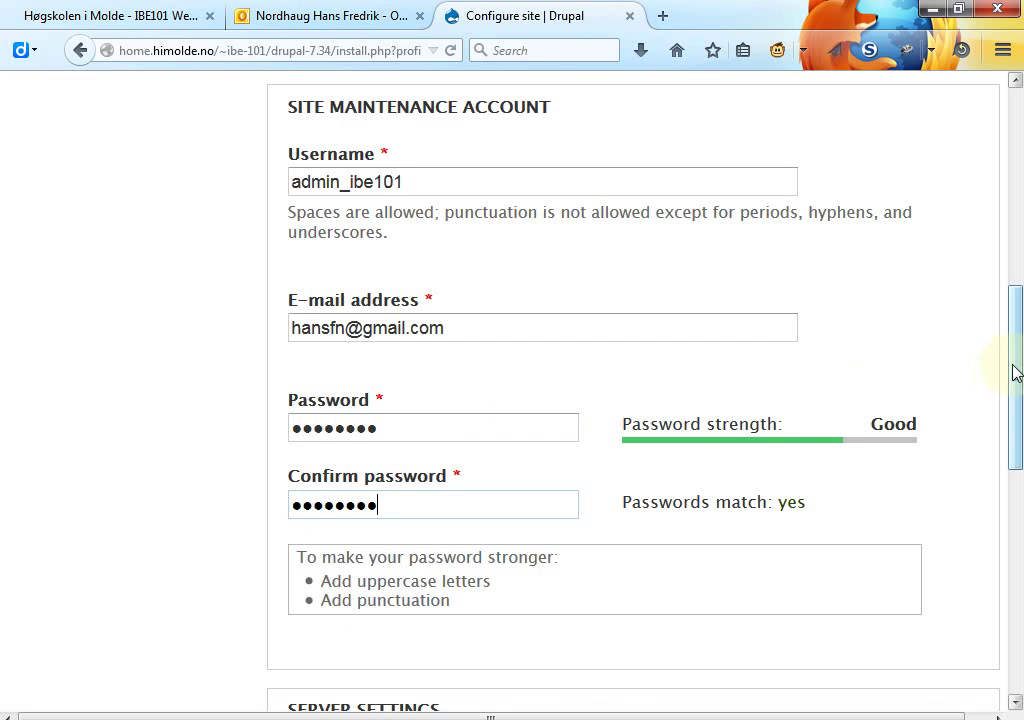
pyautogui.moveTo(1016, 373); pyautogui.dragTo(1016, 523)
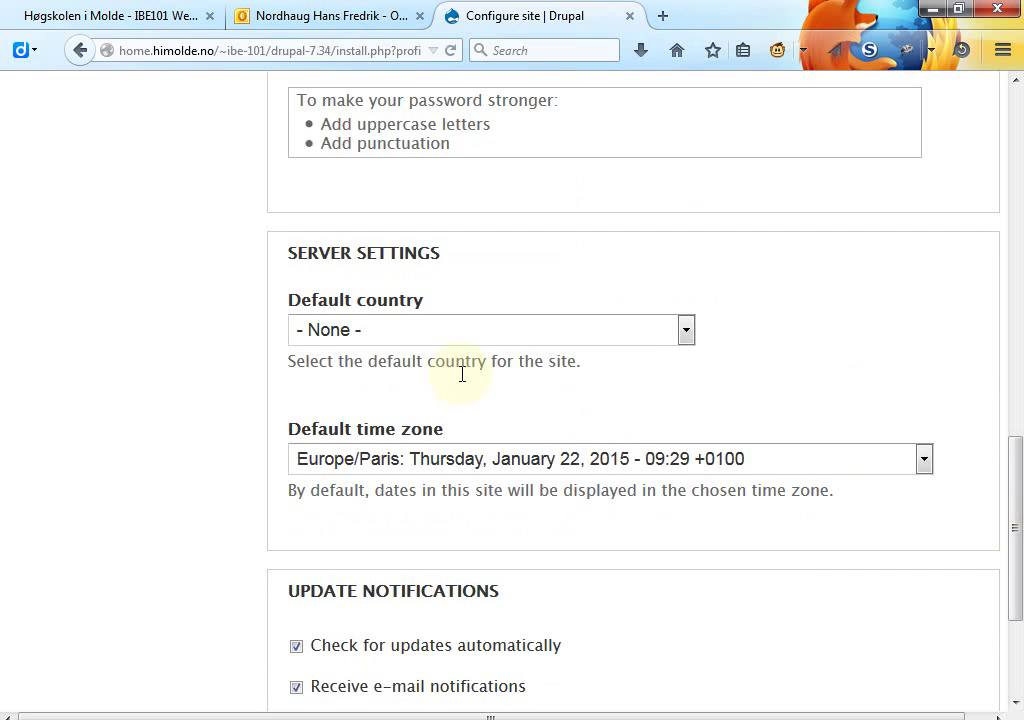
# Step: Set default country to Norway and time zone to Europe/Oslo, then save the site configuration
pyautogui.click(685, 330)
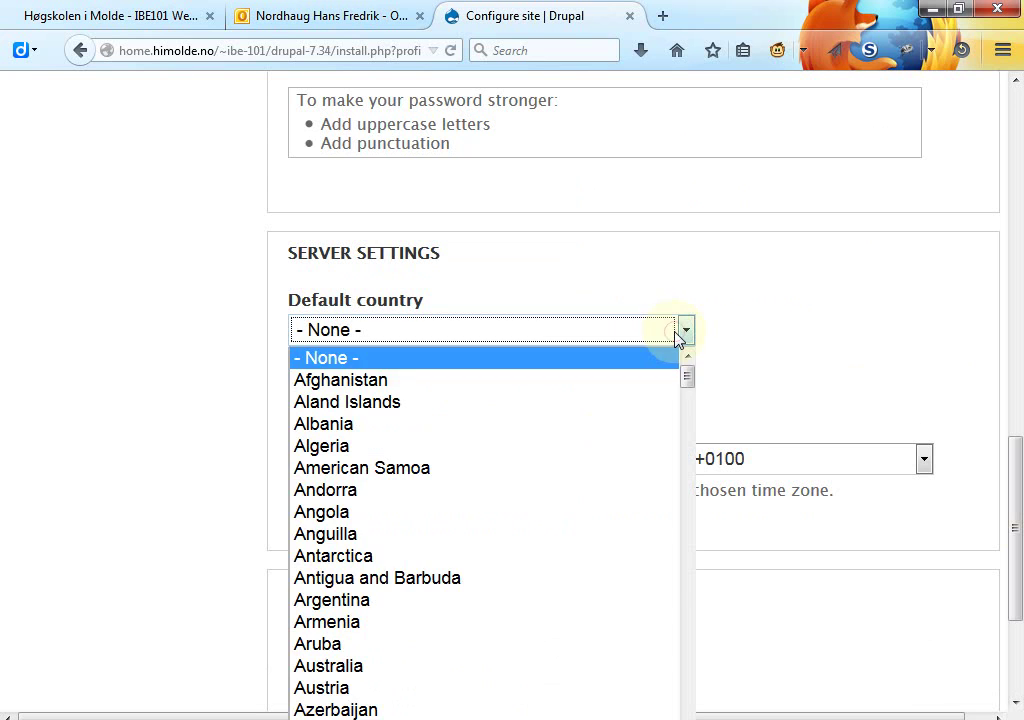
pyautogui.press('n')
pyautogui.press('Down')
pyautogui.press('Down')
pyautogui.press('Down')
pyautogui.press('Down')
pyautogui.press('Down')
pyautogui.press('Down')
pyautogui.press('Down')
pyautogui.press('Down')
pyautogui.press('Down')
pyautogui.press('Down')
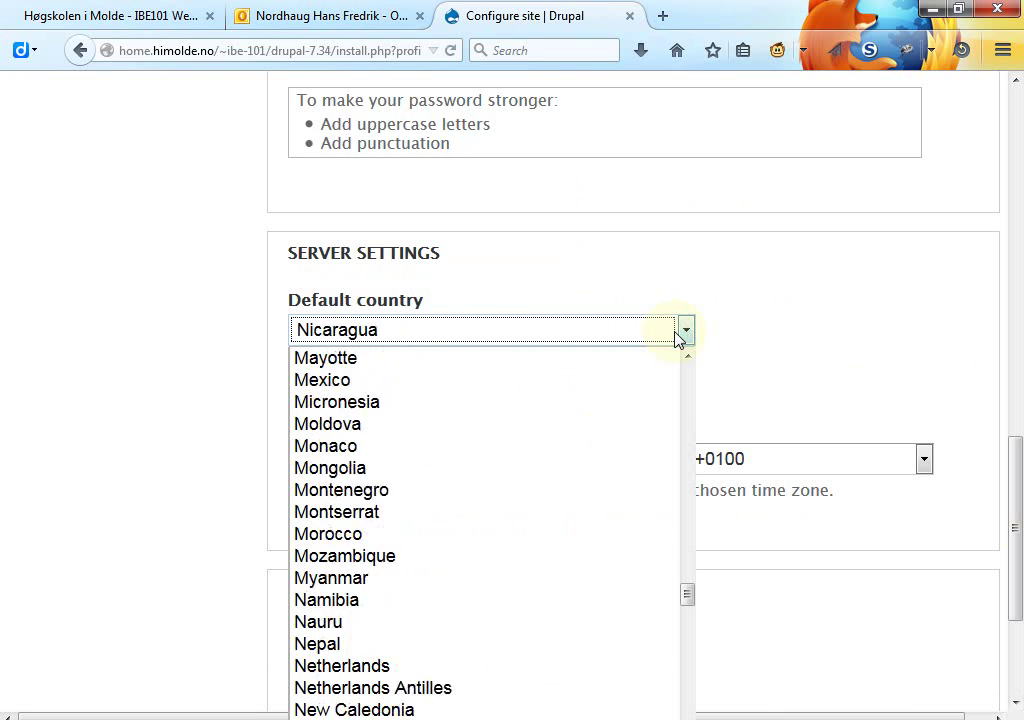
pyautogui.press('Down')
pyautogui.press('Down')
pyautogui.press('Down')
pyautogui.press('Down')
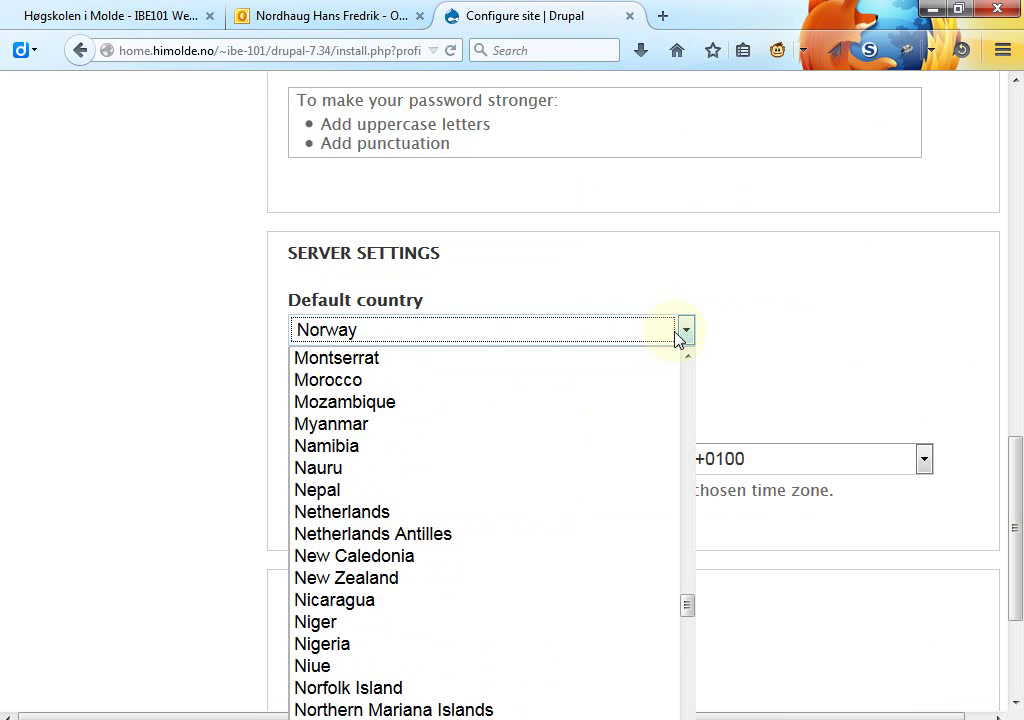
pyautogui.press('Return')
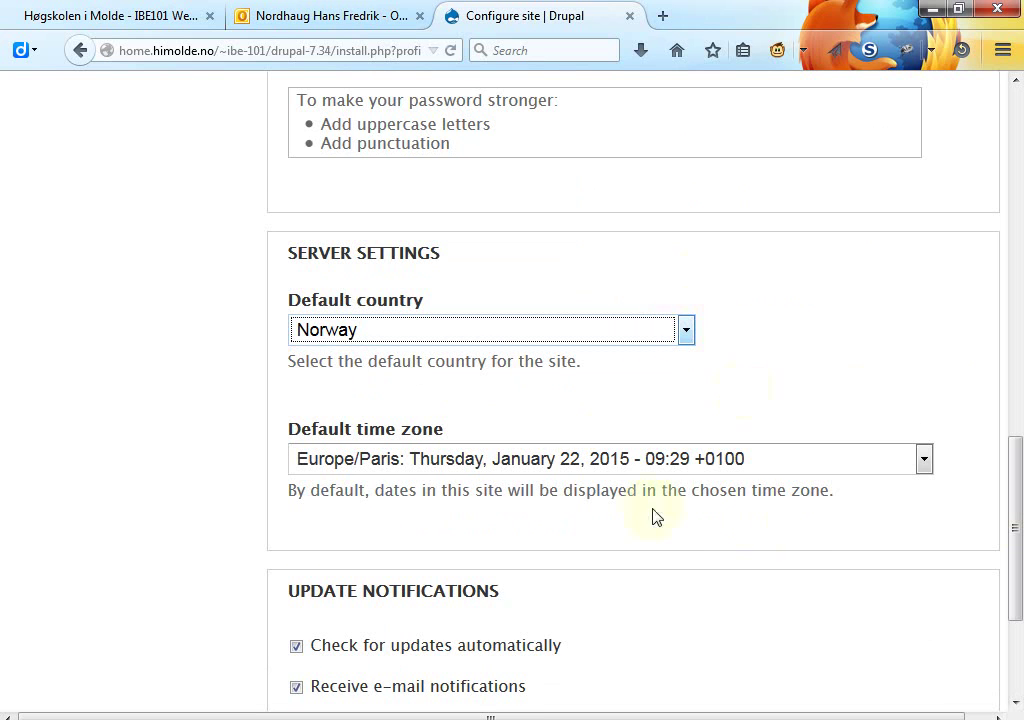
pyautogui.click(924, 462)
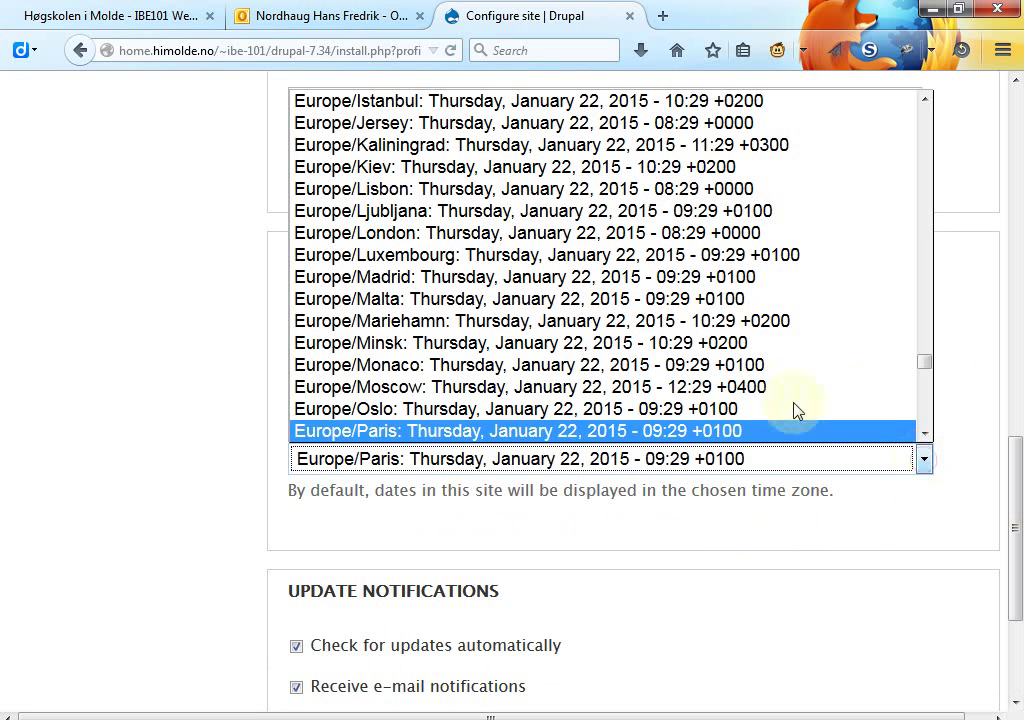
pyautogui.click(742, 412)
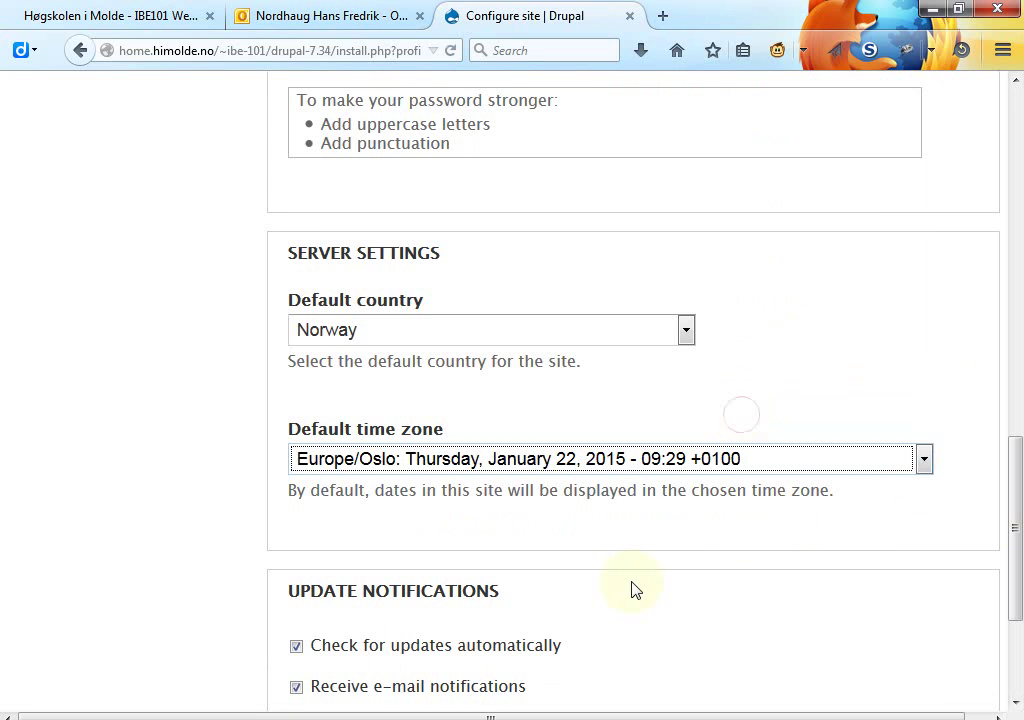
pyautogui.moveTo(1015, 533); pyautogui.dragTo(1018, 610)
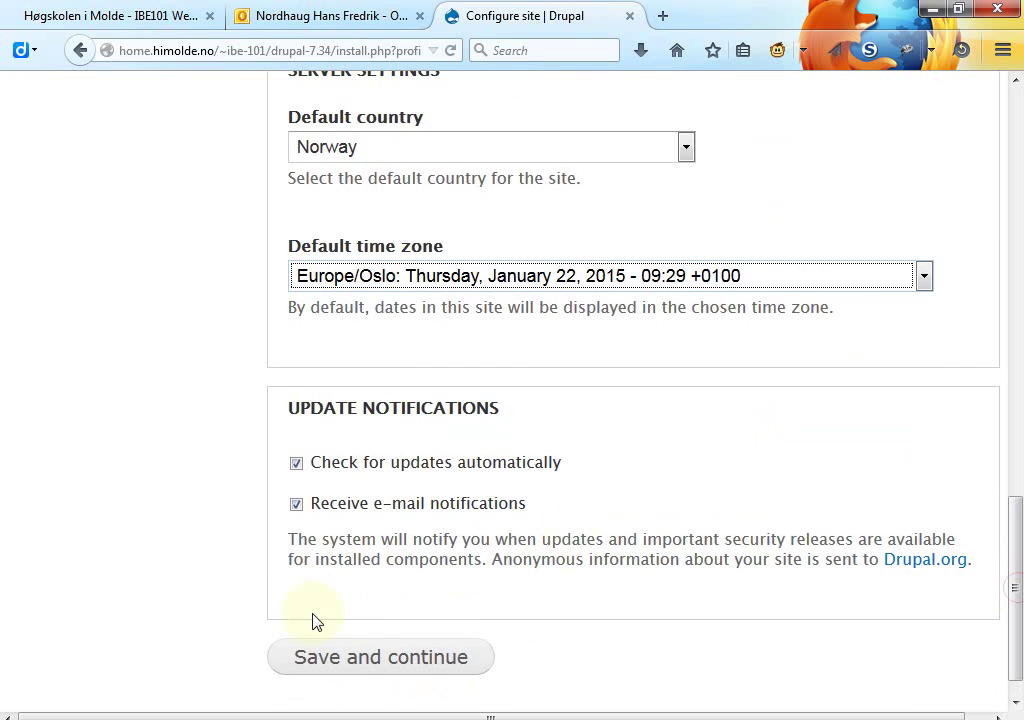
pyautogui.click(368, 663)
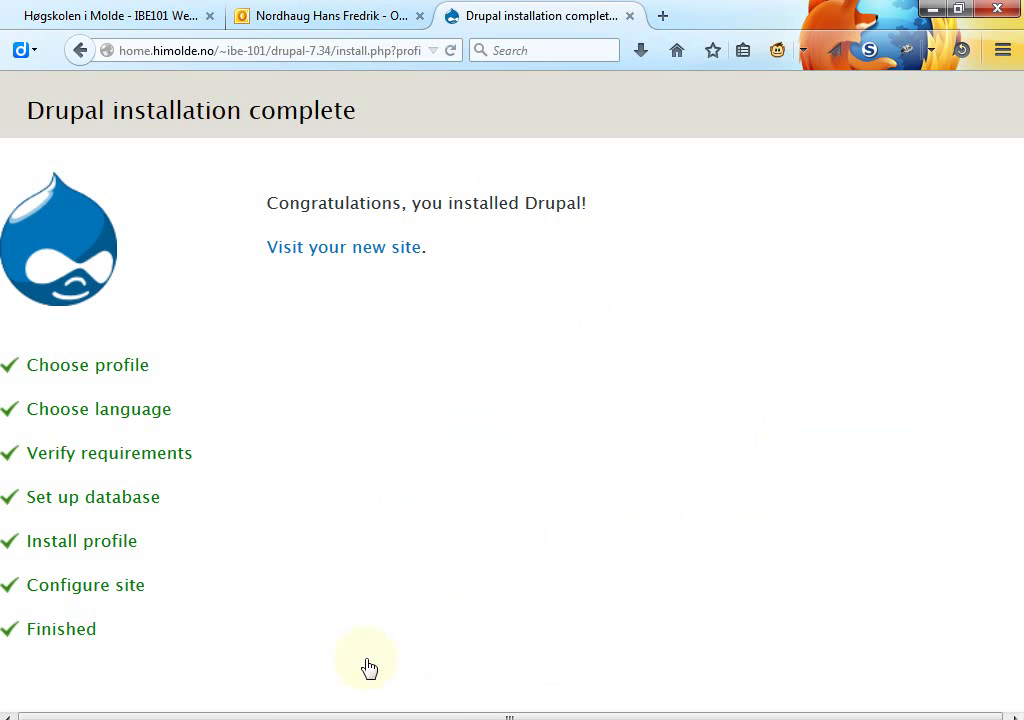
# Step: Visit the new Drupal site's front page, then return to the Videohjelp tab
pyautogui.click(363, 263)
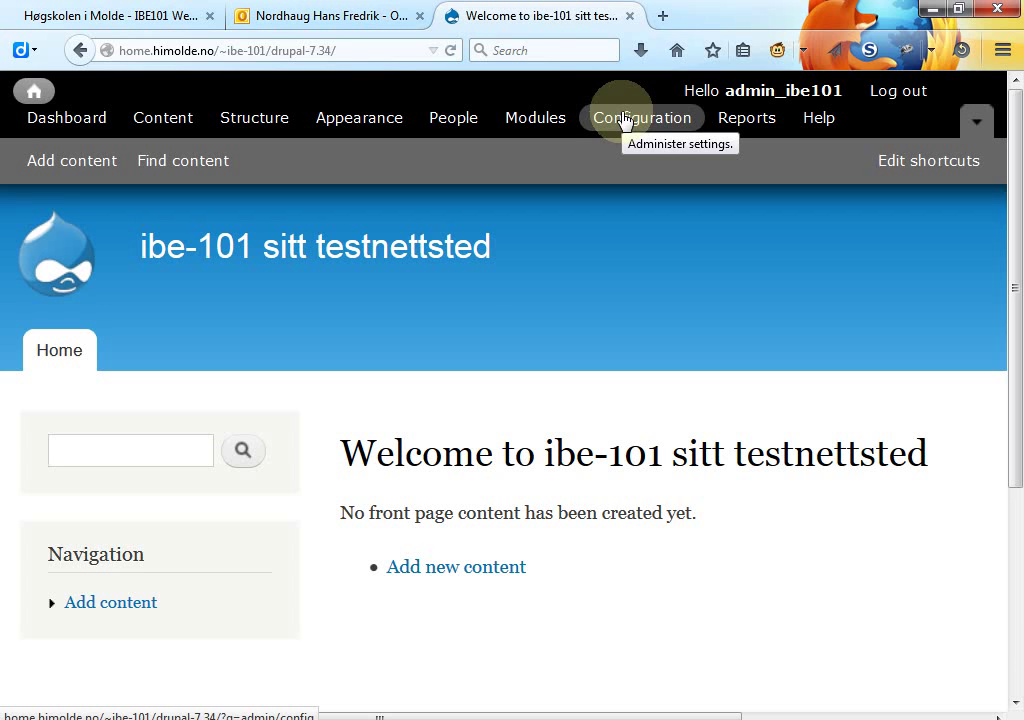
pyautogui.click(103, 15)
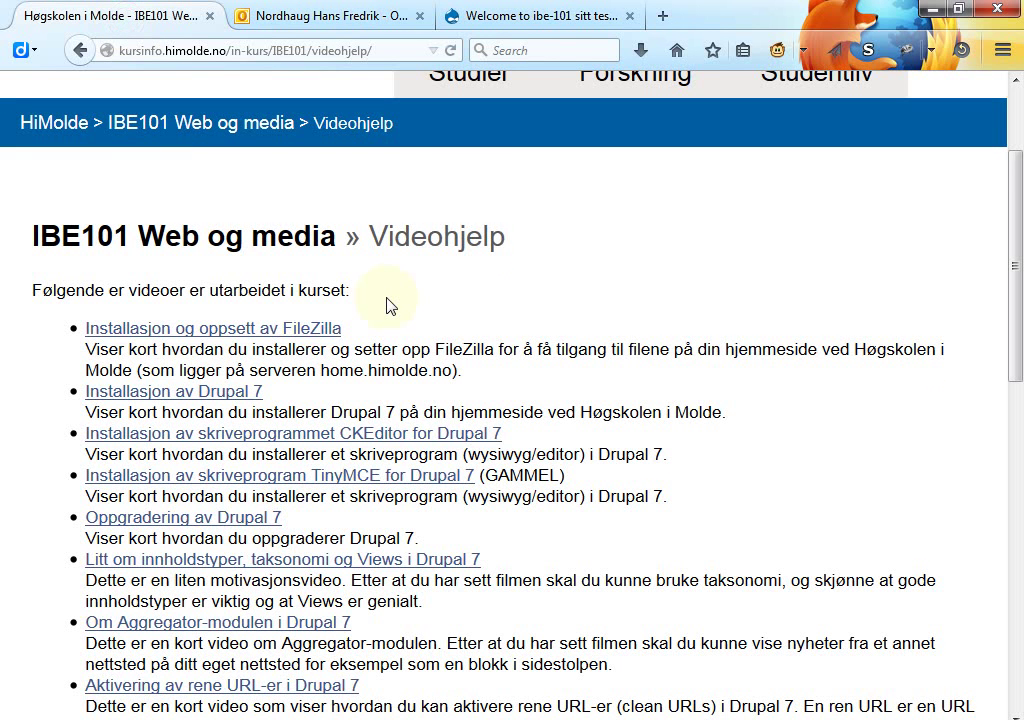
pyautogui.press('alt')
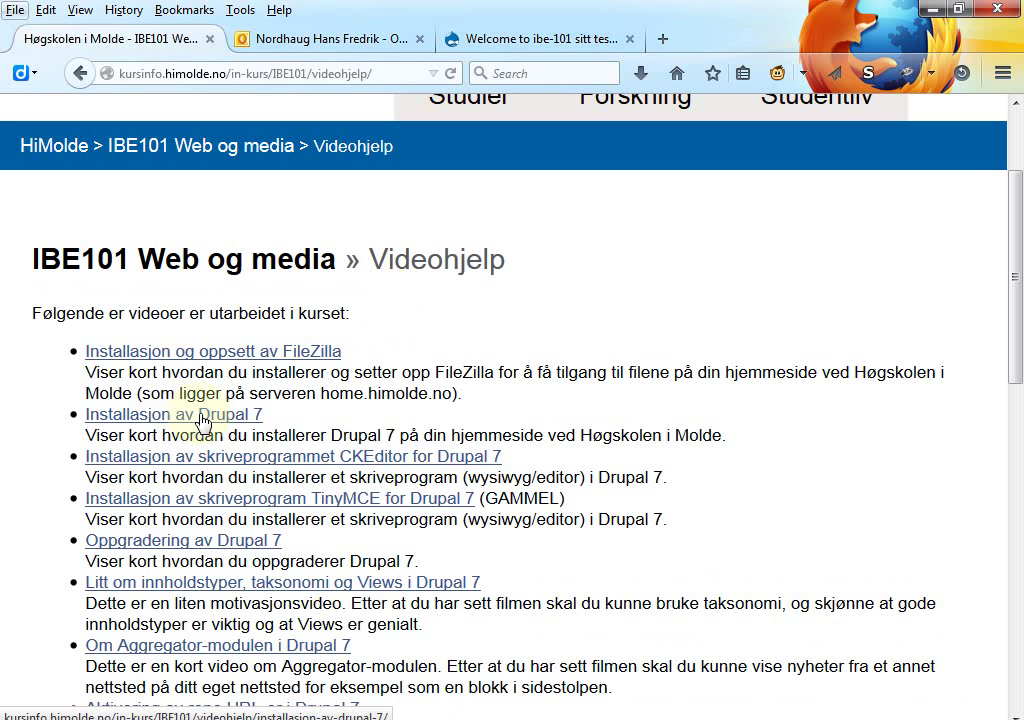
# Step: Reset settings.php to mode 644 with chmod and exit the PuTTY session
pyautogui.scroll(-1, 200, 420)
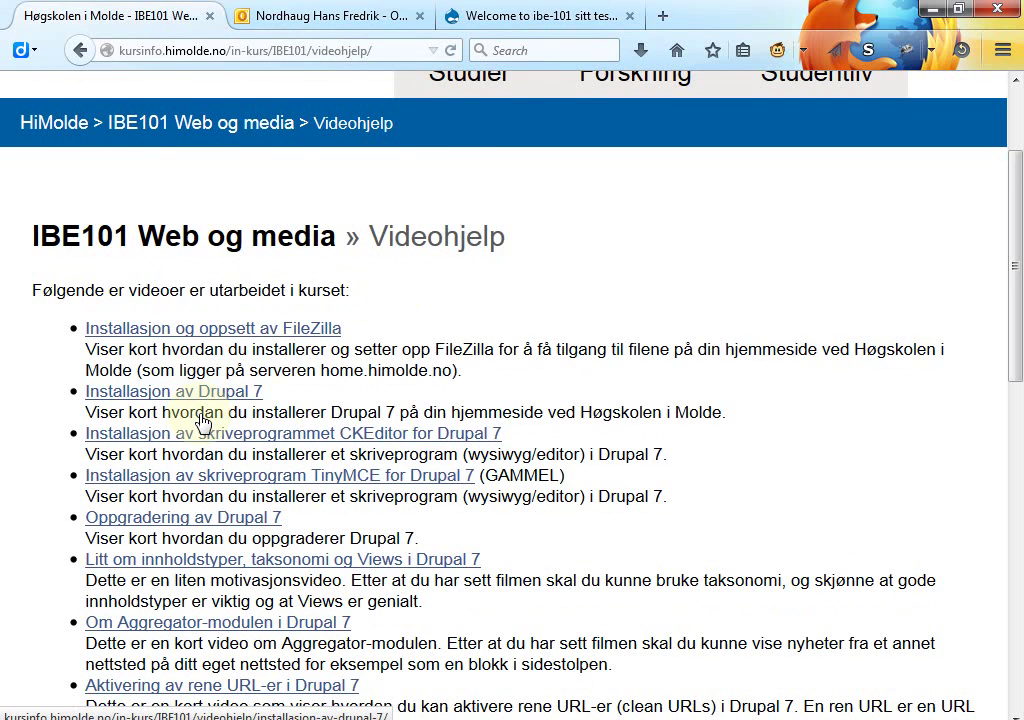
pyautogui.hotkey('alt', 'Tab')
pyautogui.press('Left')
pyautogui.press('Left')
pyautogui.press('Left')
pyautogui.press('Left')
pyautogui.press('Left')
pyautogui.press('Left')
pyautogui.press('Left')
pyautogui.press('Left')
pyautogui.press('Left')
pyautogui.press('Left')
pyautogui.press('Left')
pyautogui.press('Left')
pyautogui.press('Left')
pyautogui.press('Left')
pyautogui.press('Left')
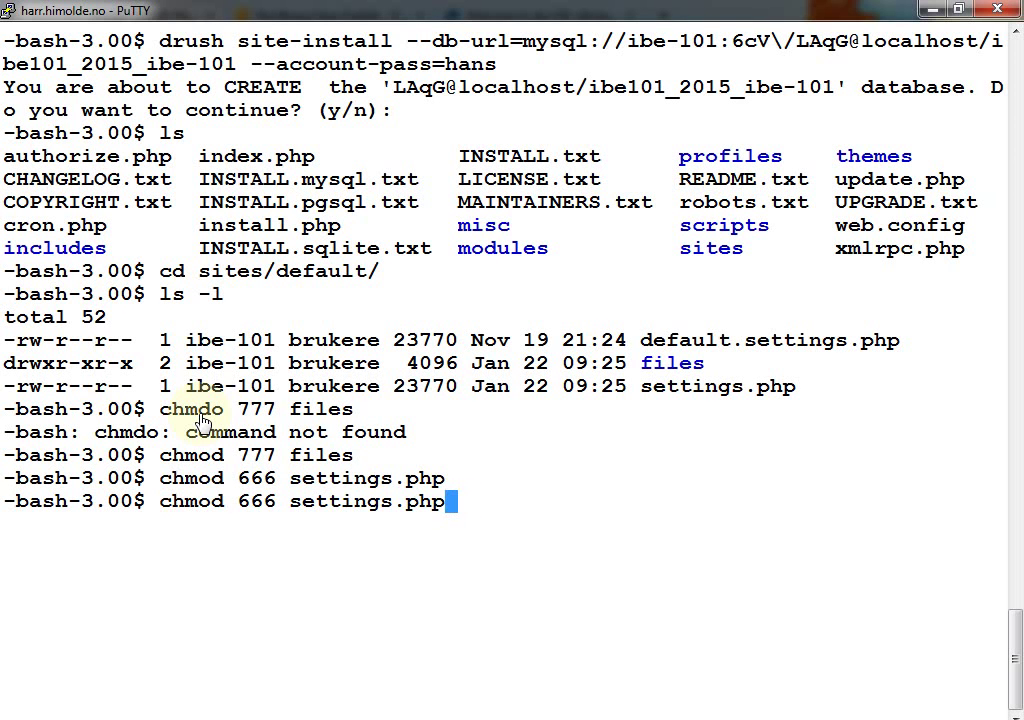
pyautogui.press('Delete')
pyautogui.press('BackSpace')
pyautogui.write('44')
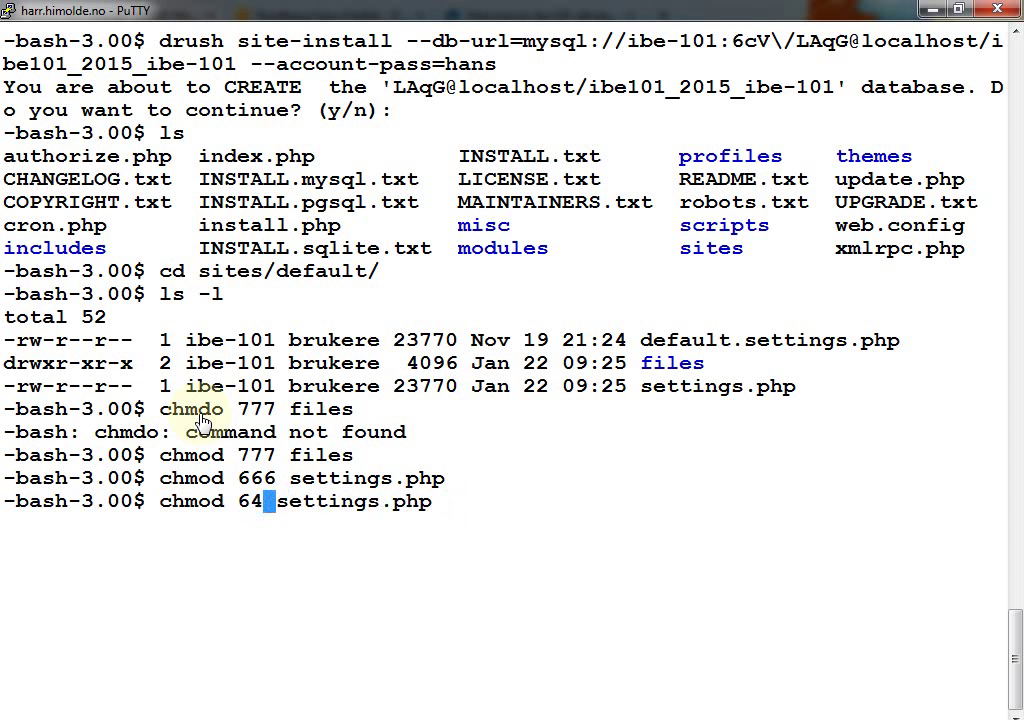
pyautogui.press('Return')
pyautogui.write('exit')
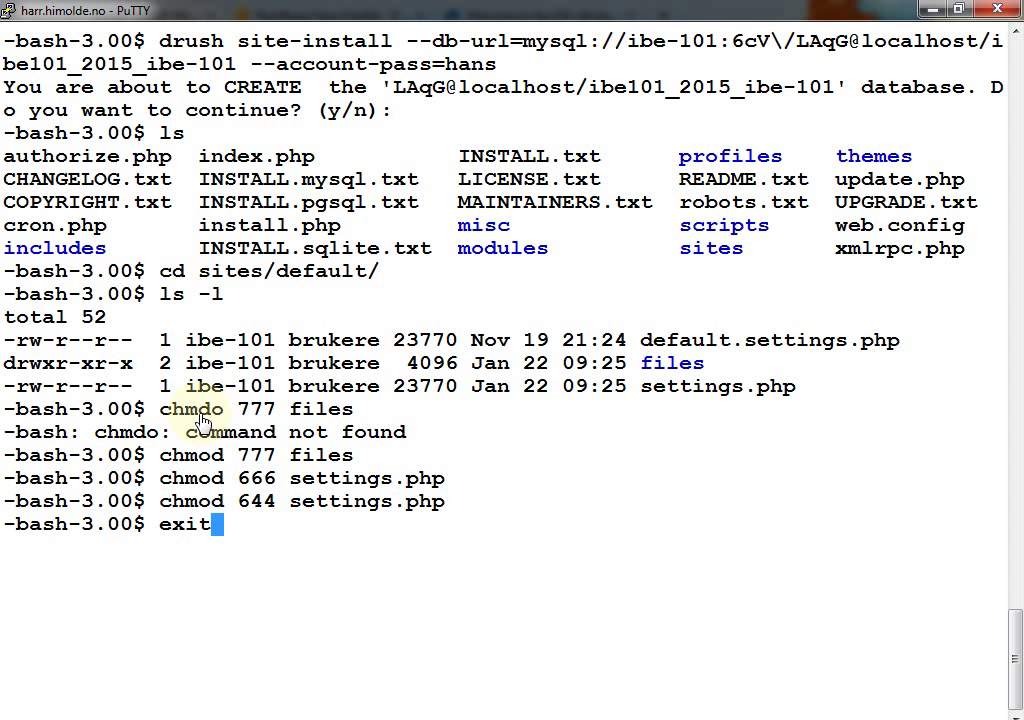
pyautogui.press('Return')
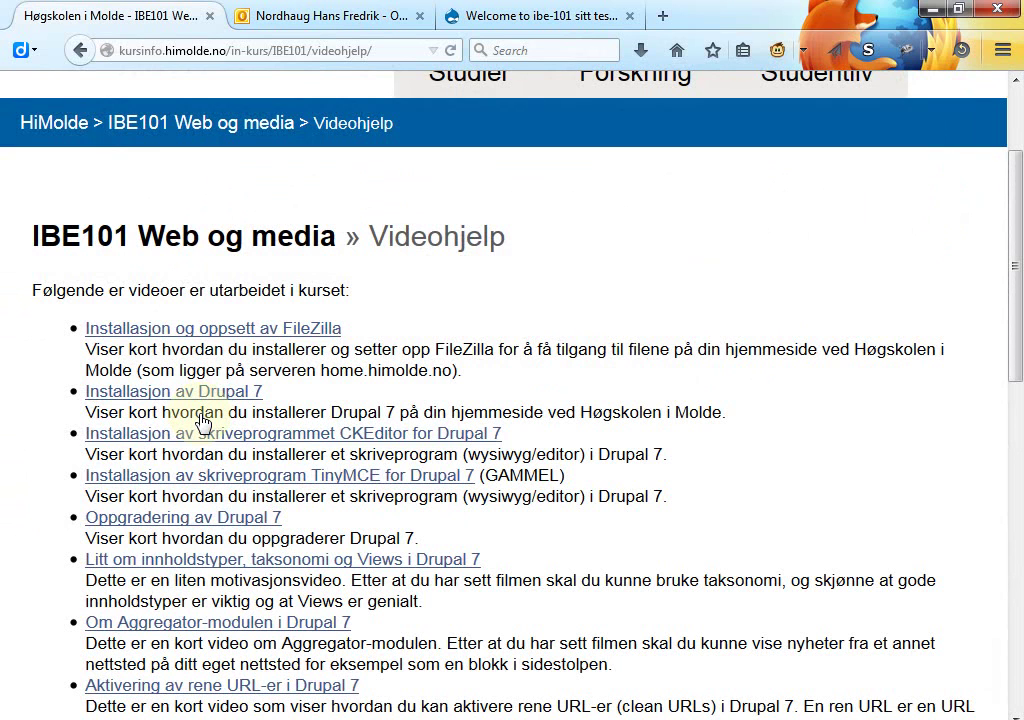
# Step: Open the 02-om-drupal lecture slides from Forelesninger on the IBE101 site in full screen
pyautogui.click(297, 237)
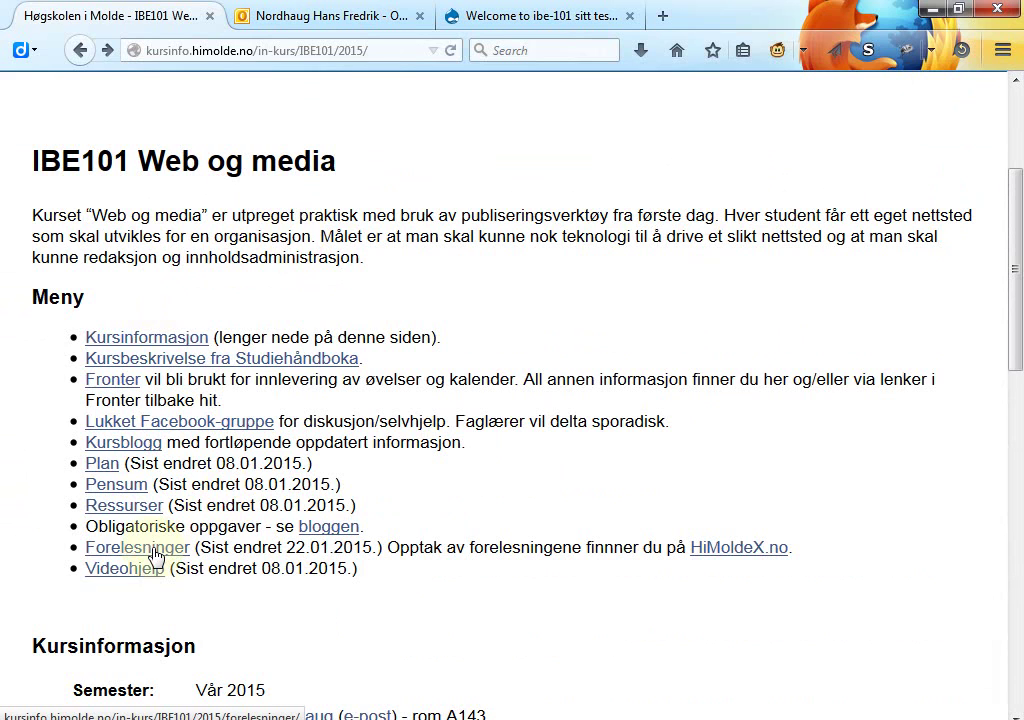
pyautogui.click(155, 554)
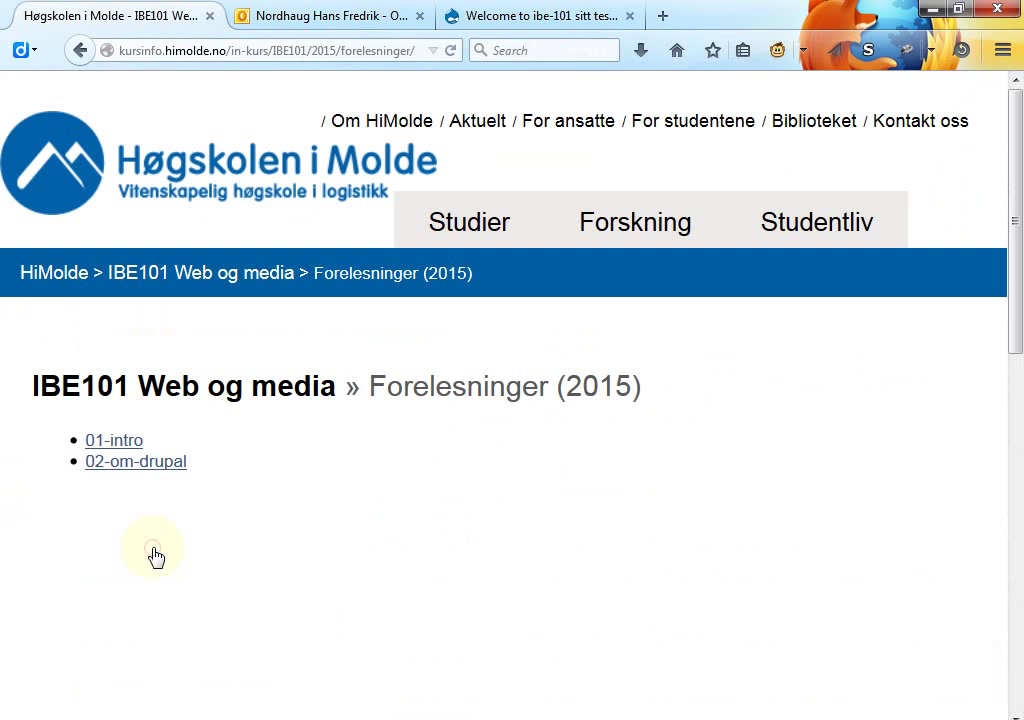
pyautogui.click(130, 466)
pyautogui.press('F11')
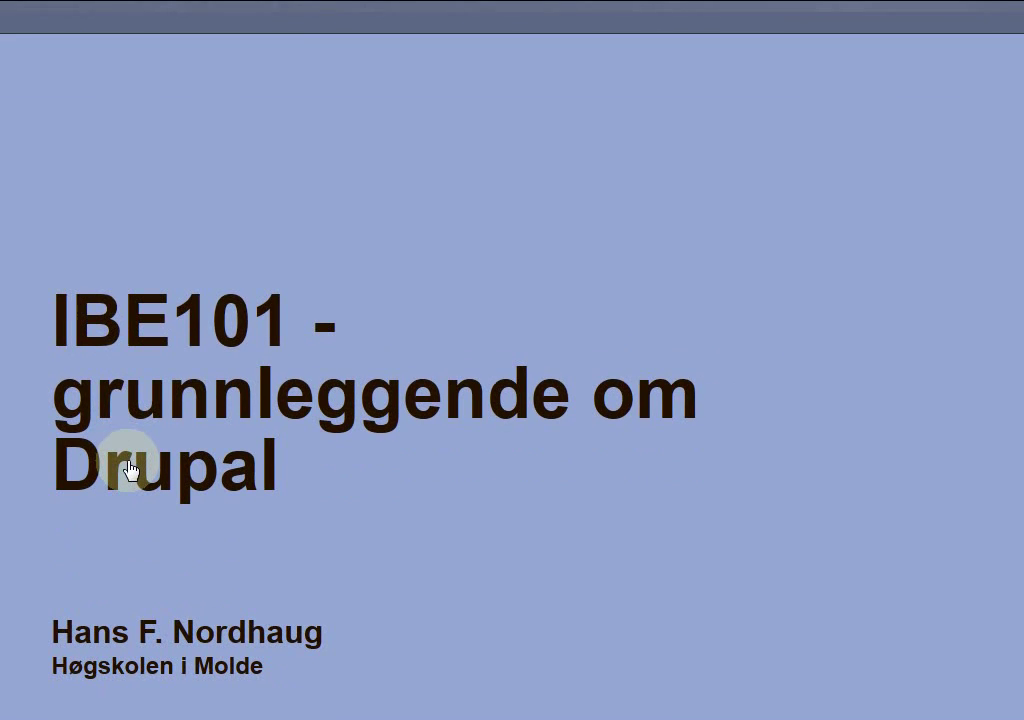
# Step: Advance the lecture slides to the Administrasjon slide listing the five administration areas
pyautogui.click(129, 467)
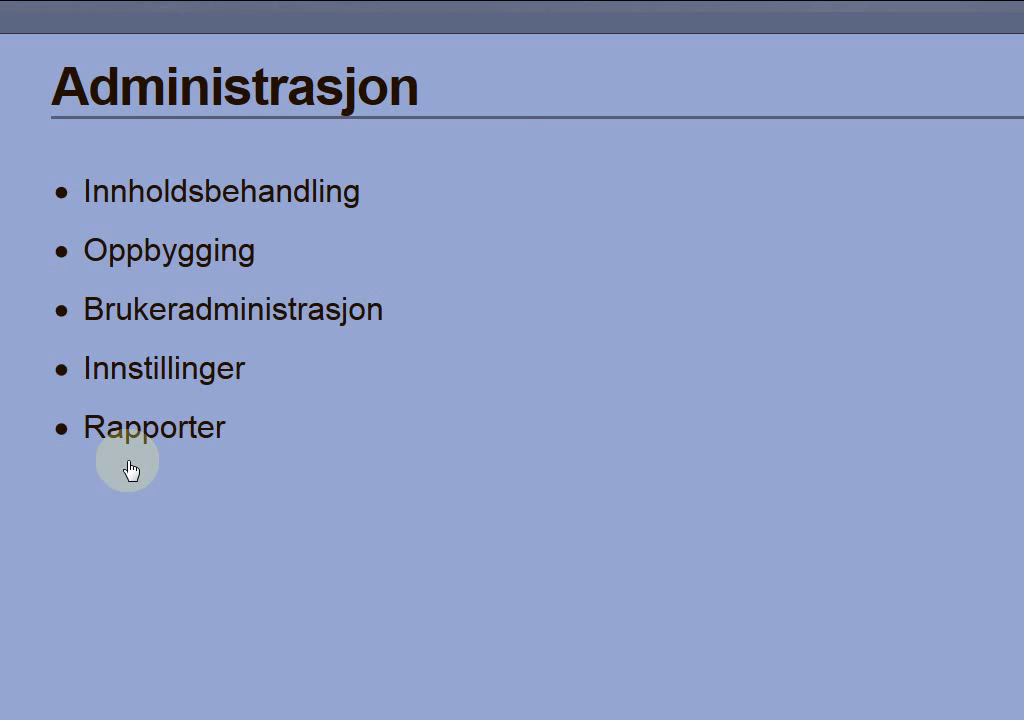
# Step: Advance to the Innholdsbehandling slide, then switch away from the slides
pyautogui.press('Right')
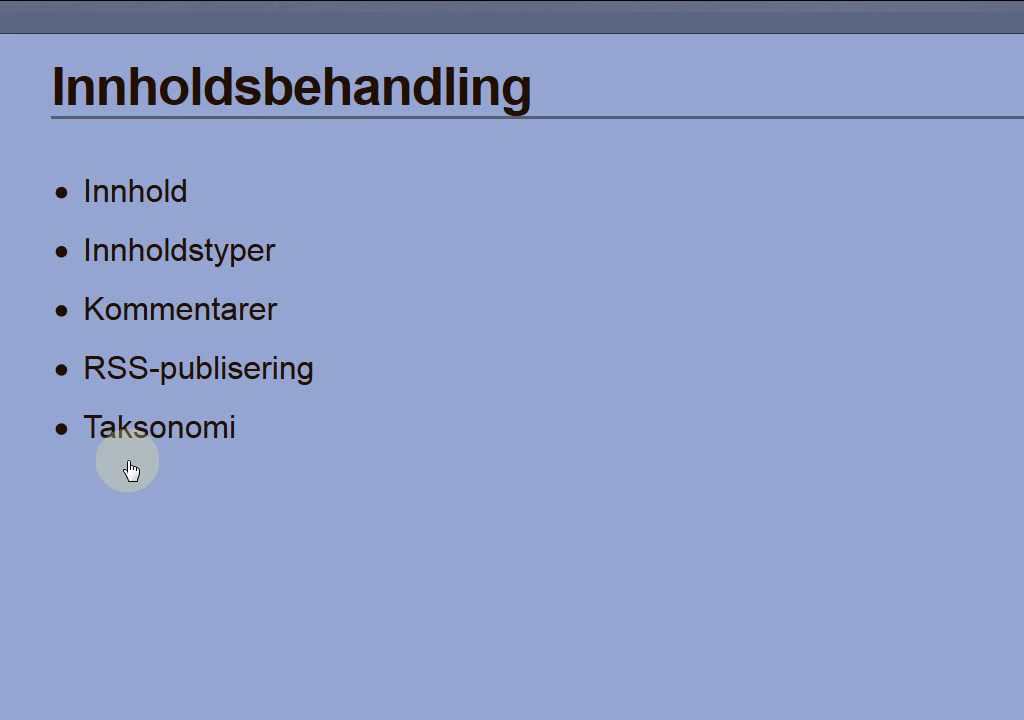
pyautogui.hotkey('alt', 'Tab')
pyautogui.hotkey('alt', 'Tab')
pyautogui.hotkey('alt', 'Tab')
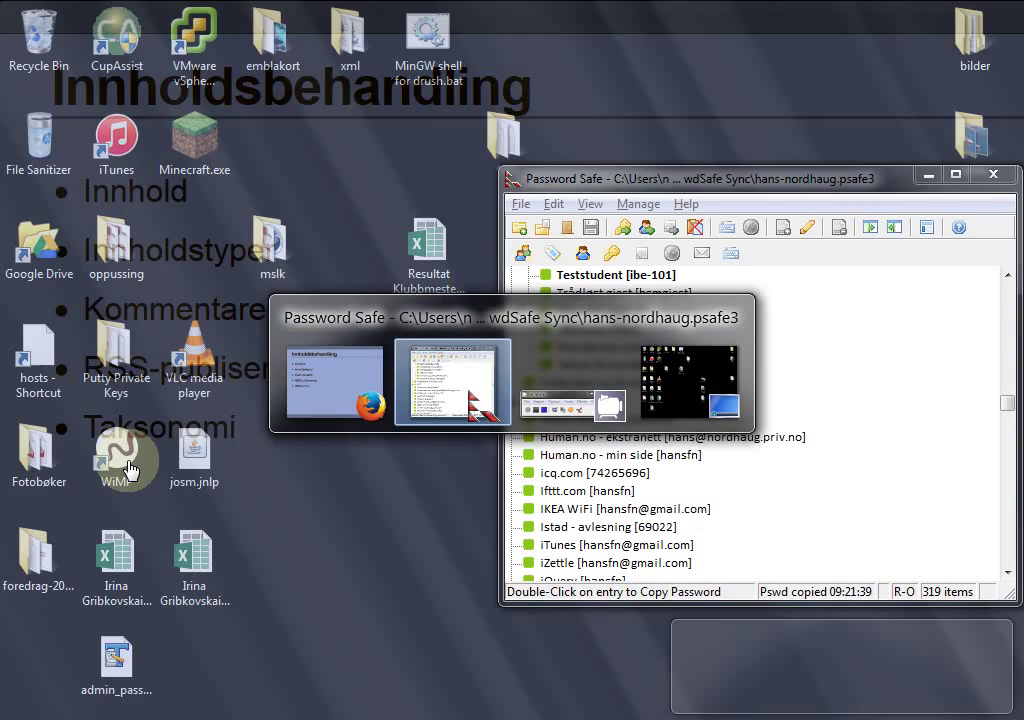
# Step: Launch Google Chrome from the Windows search
pyautogui.press('super')
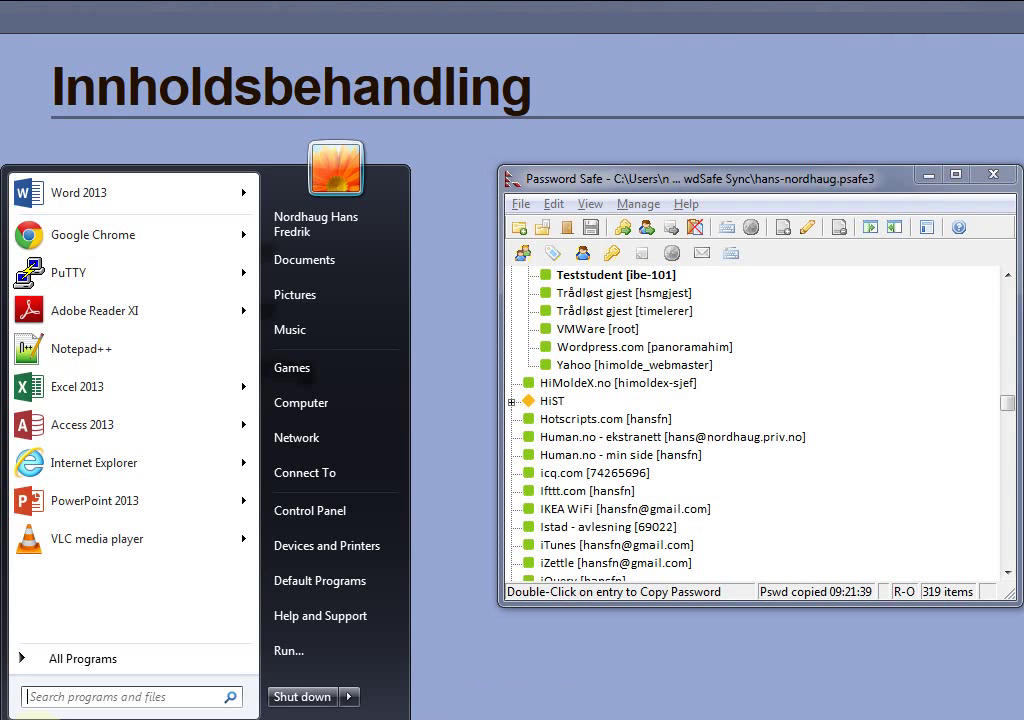
pyautogui.write('chr')
pyautogui.press('Return')
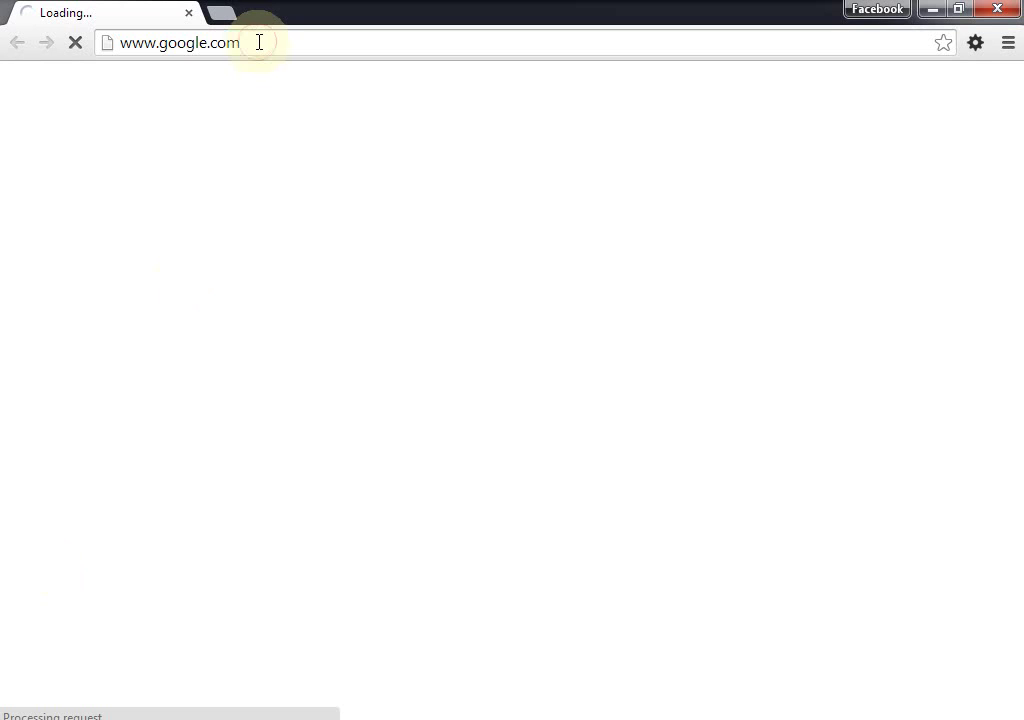
# Step: Enter the site address home.himolde.no/~ibe-101/drupal-7.34 in the address bar
pyautogui.click(259, 42)
pyautogui.write('home')
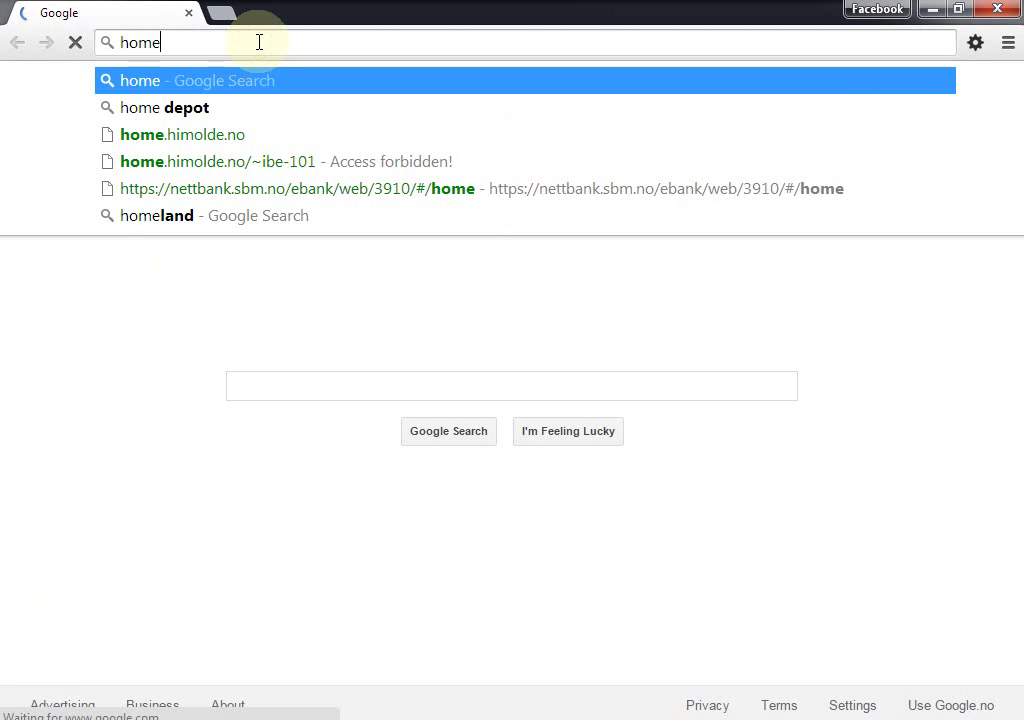
pyautogui.write('.himolde.no')
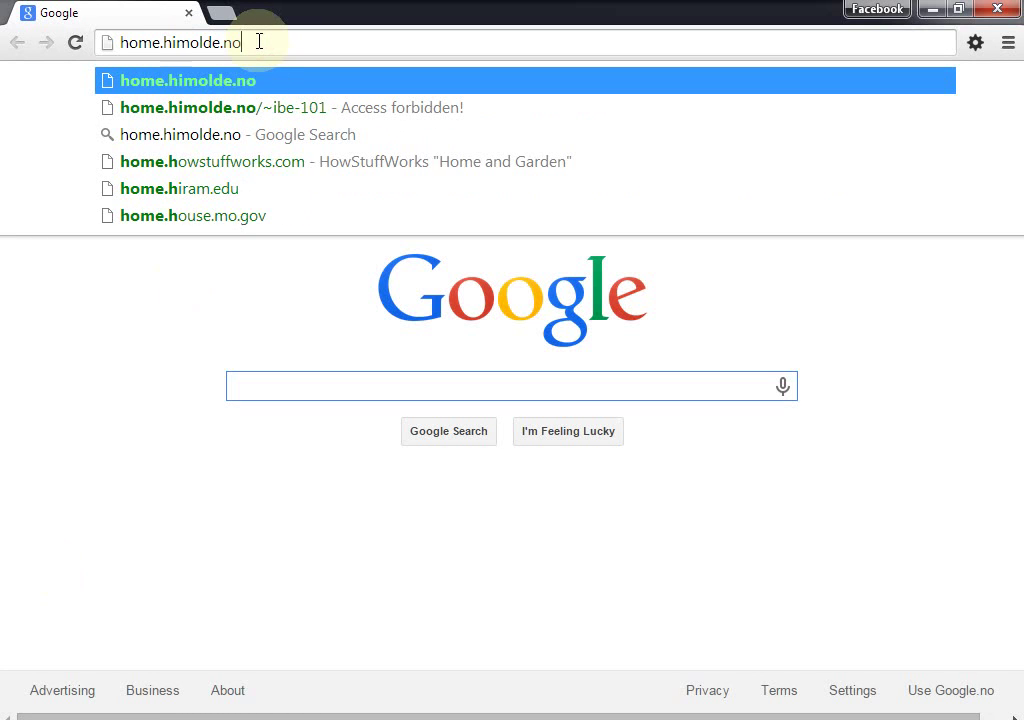
pyautogui.write('/')
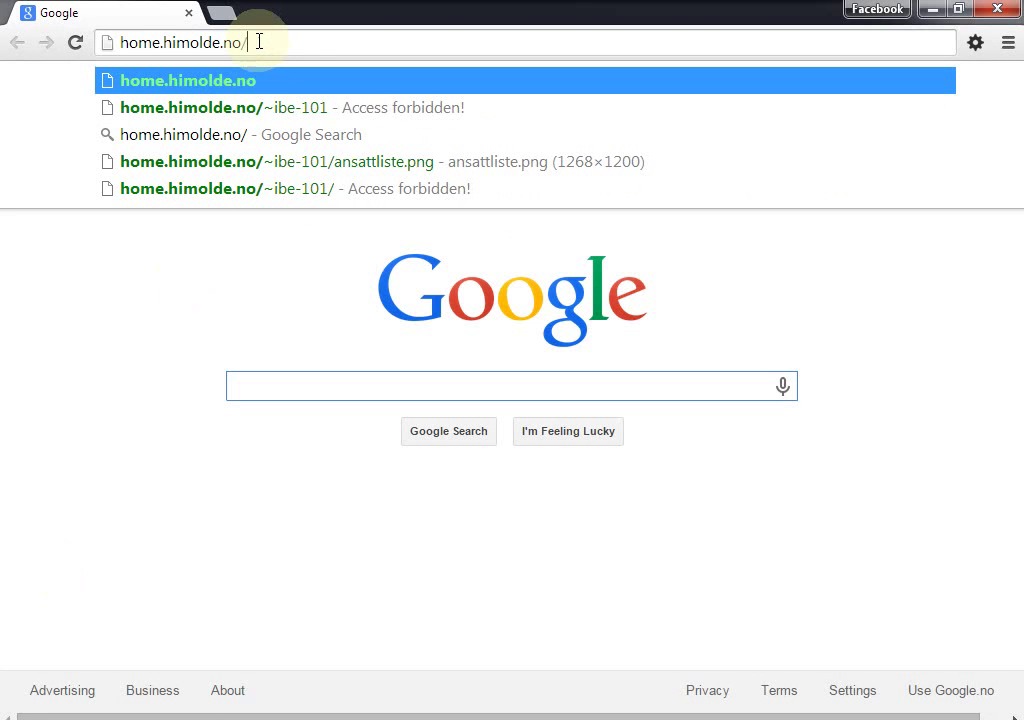
pyautogui.press('Down')
pyautogui.write('/d')
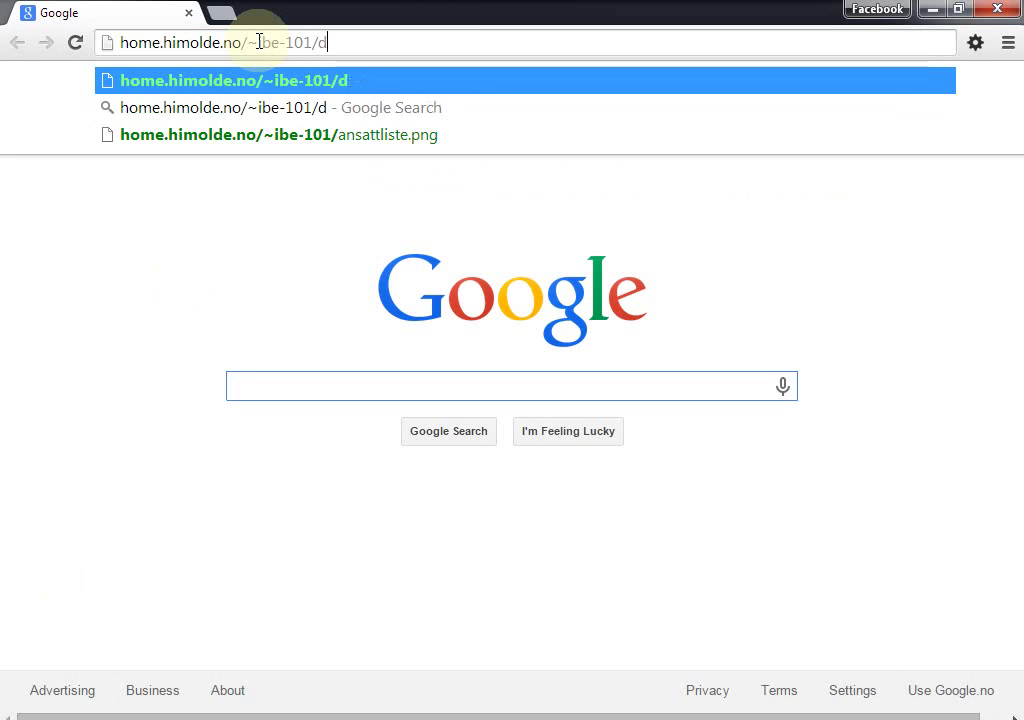
pyautogui.write('rupal-')
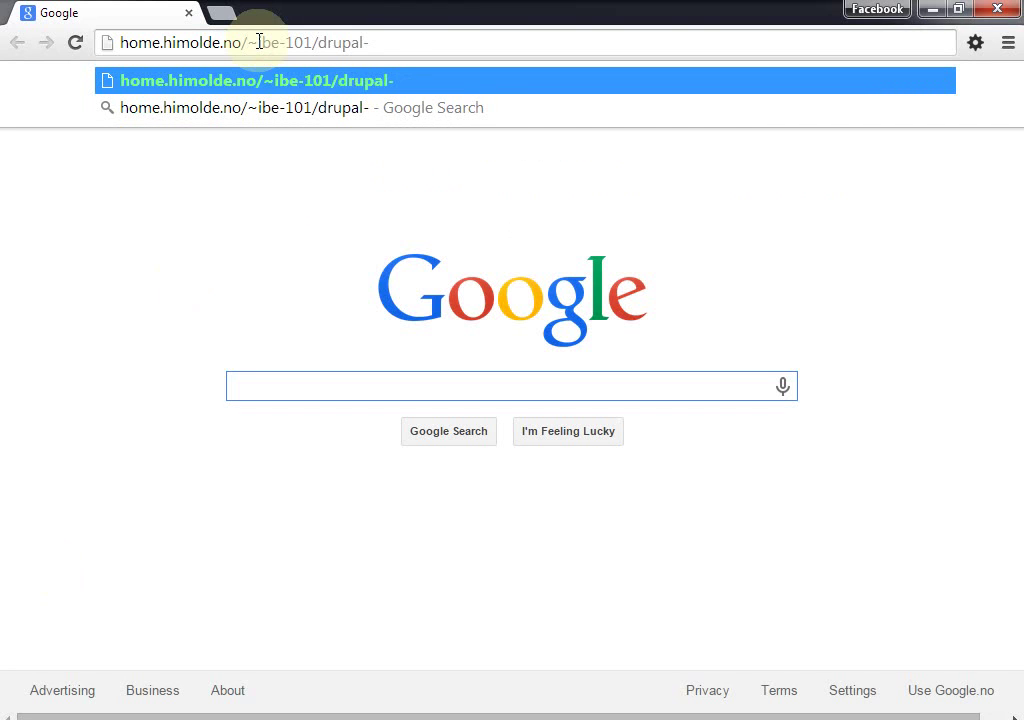
pyautogui.write('7.34')
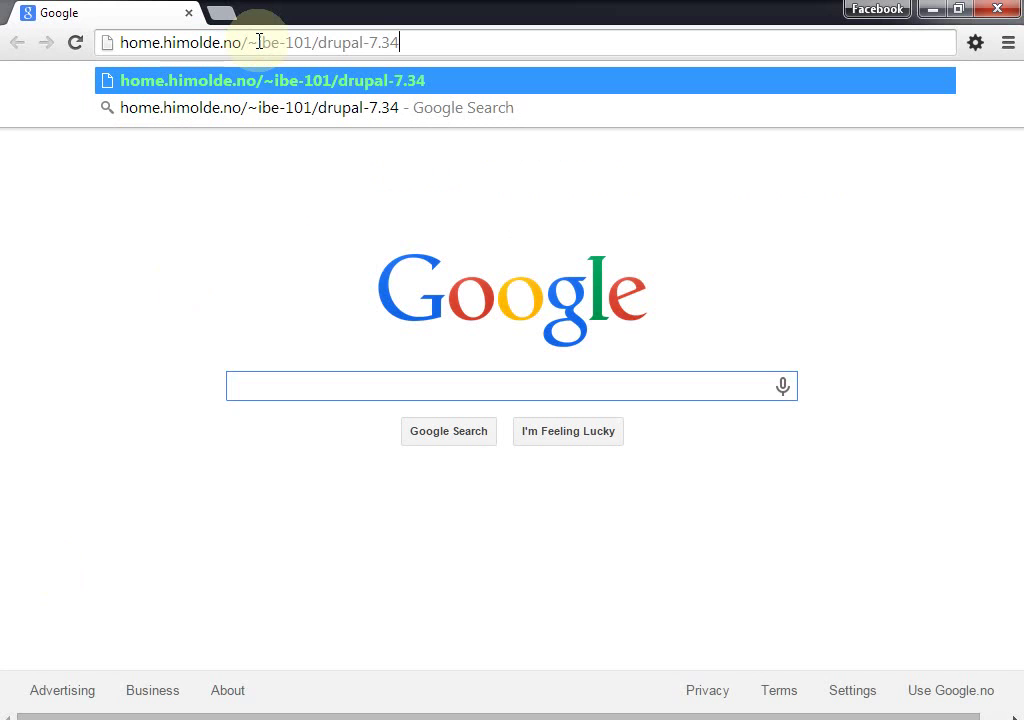
# Step: Load the Drupal 7.34 site and log in with the admin username and password
pyautogui.press('Return')
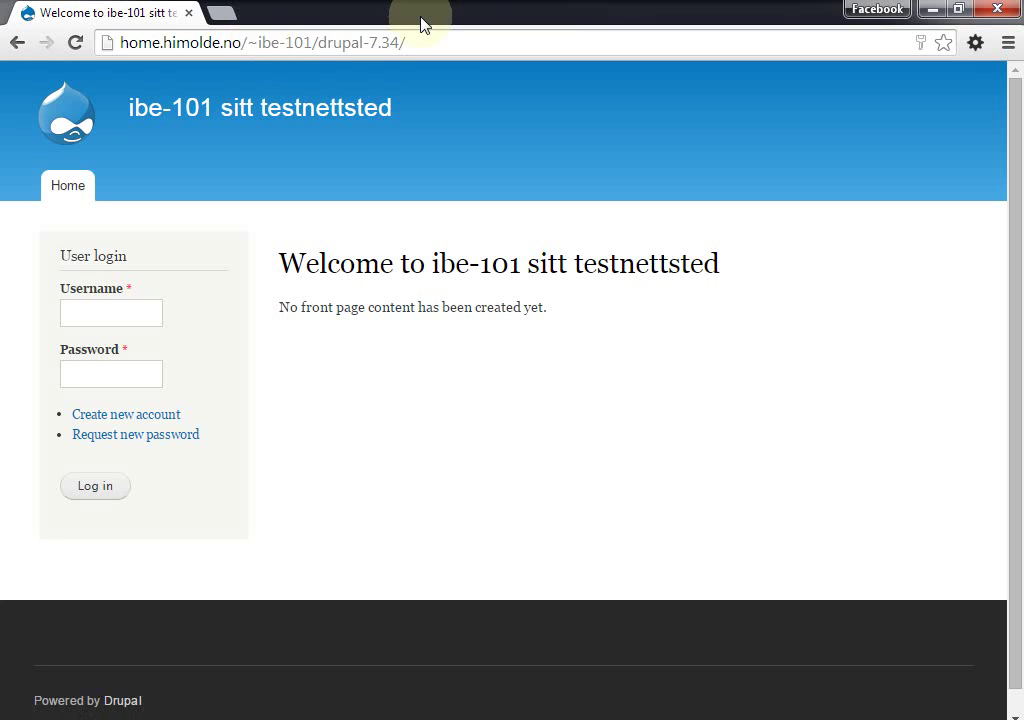
pyautogui.click(107, 311)
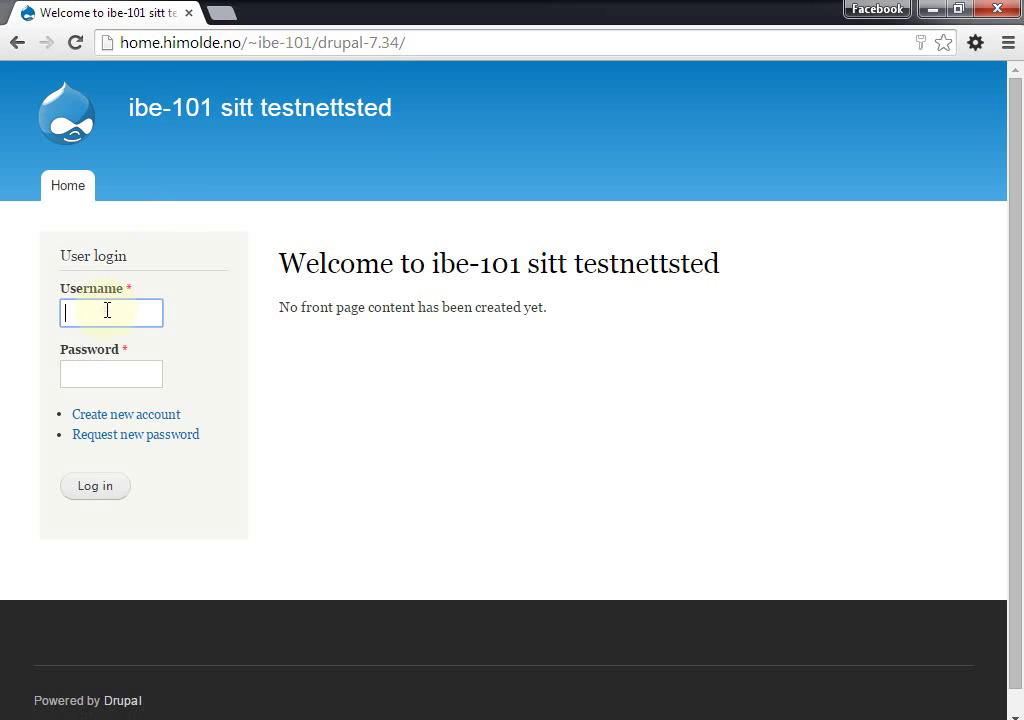
pyautogui.write('admin')
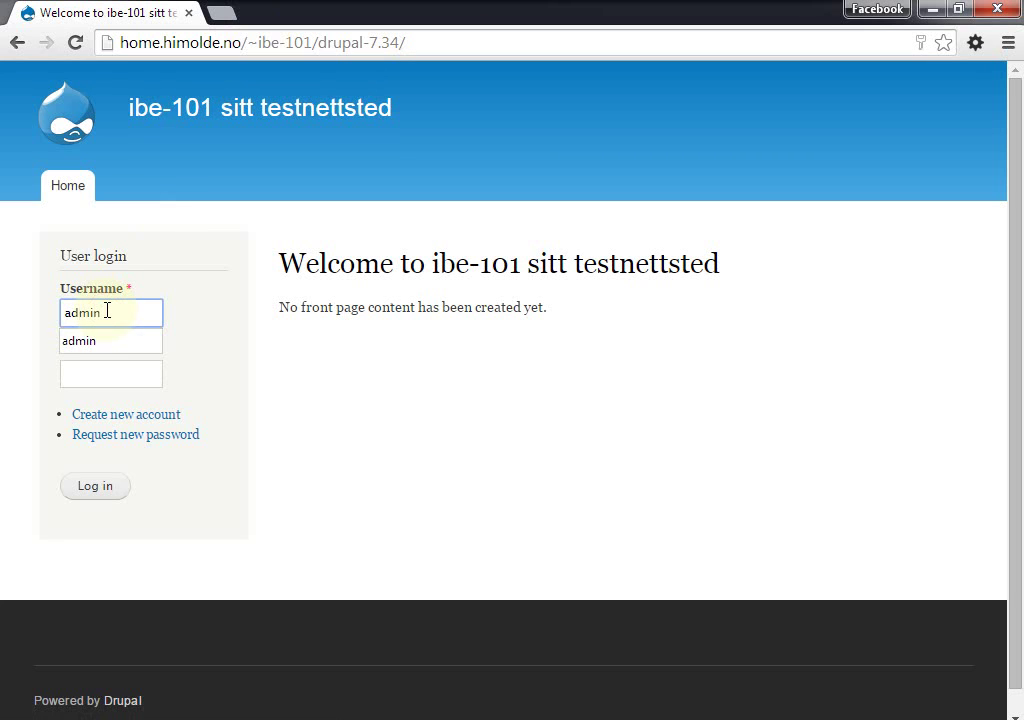
pyautogui.write('_ibe10')
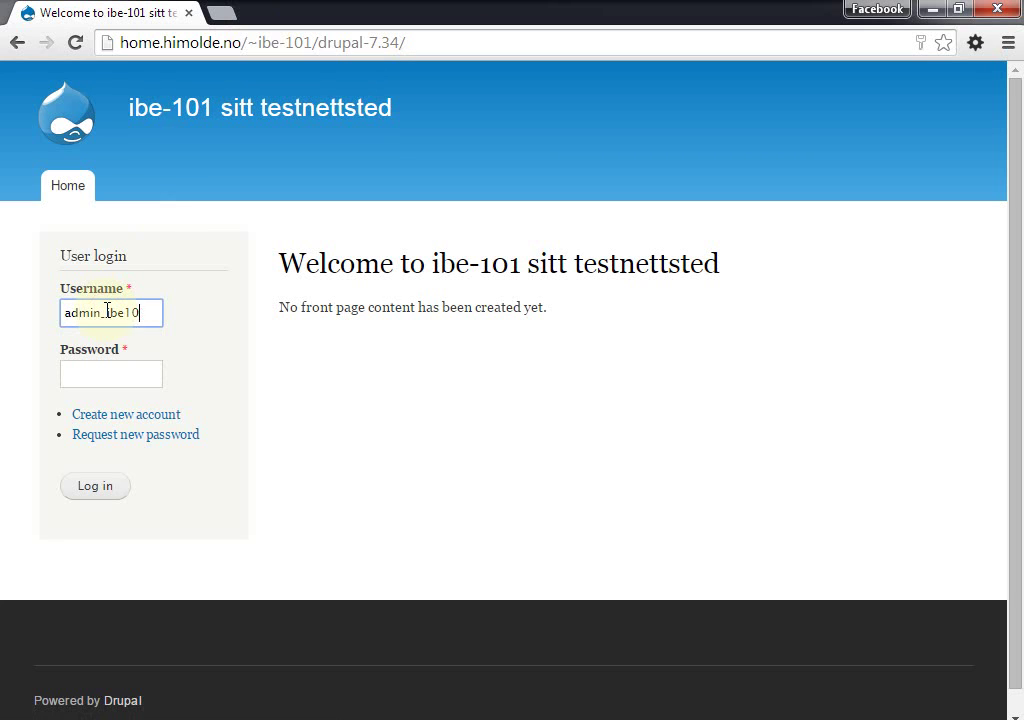
pyautogui.write('1')
pyautogui.press('Tab')
pyautogui.write('•••')
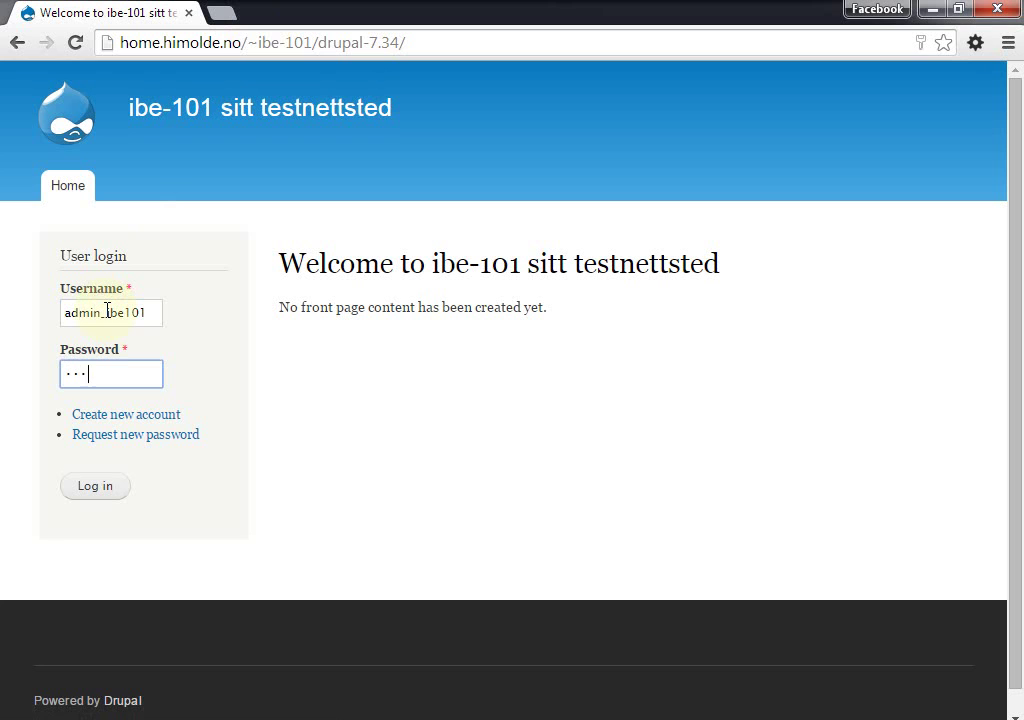
pyautogui.write('•••••')
pyautogui.press('Return')
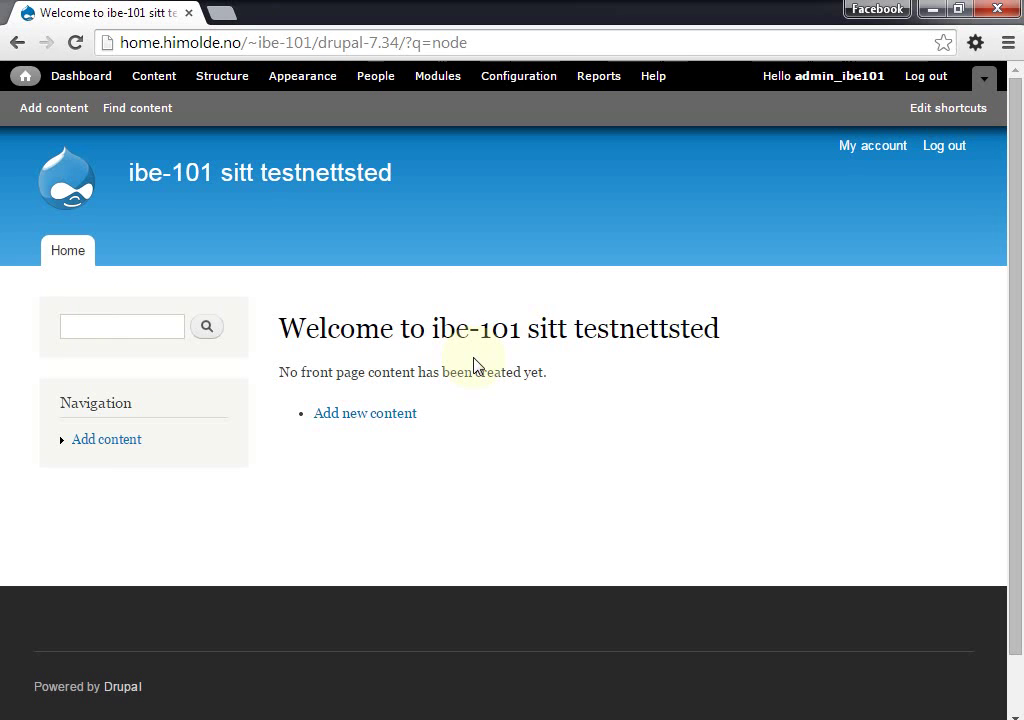
# Step: Open Content administration, look at Comments and the Administration page, then return to Content
pyautogui.click(154, 77)
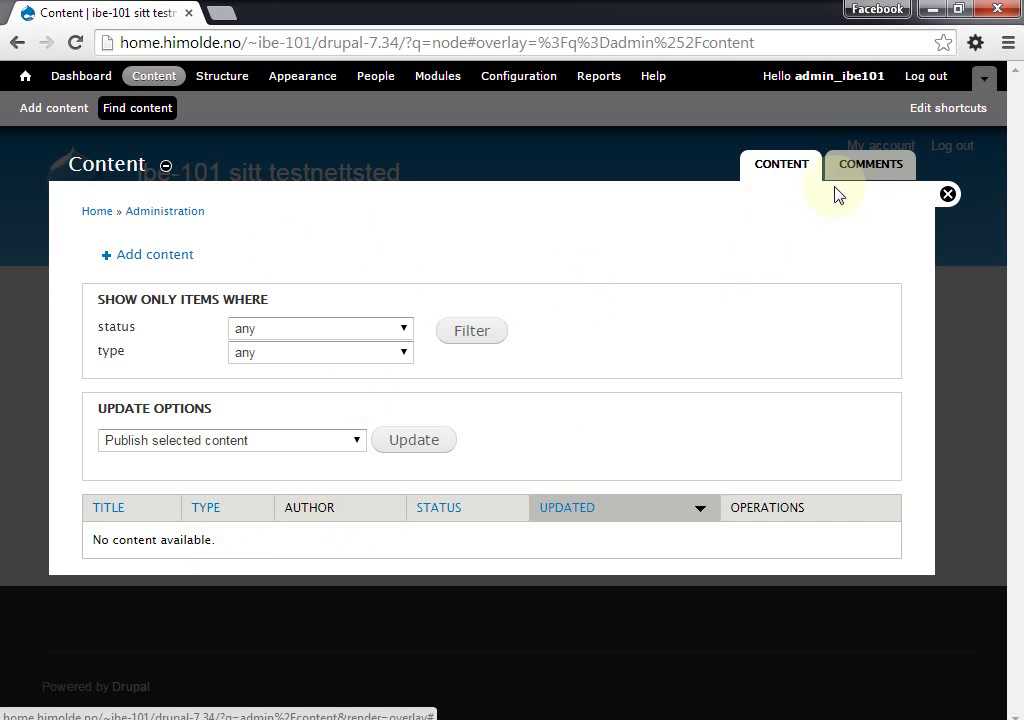
pyautogui.click(864, 168)
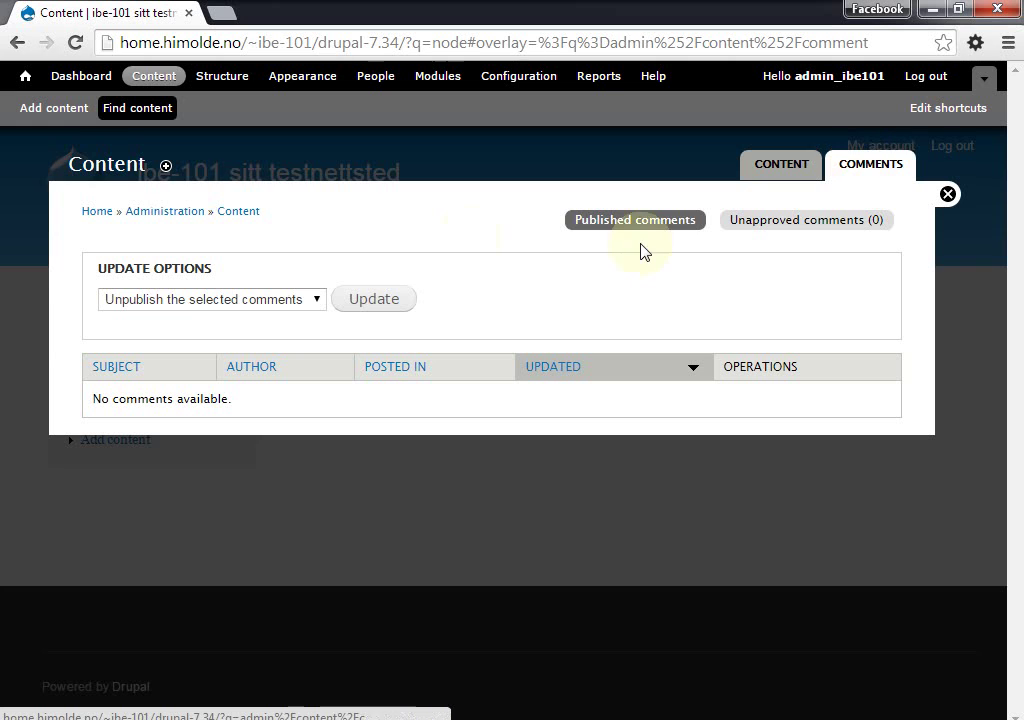
pyautogui.click(237, 214)
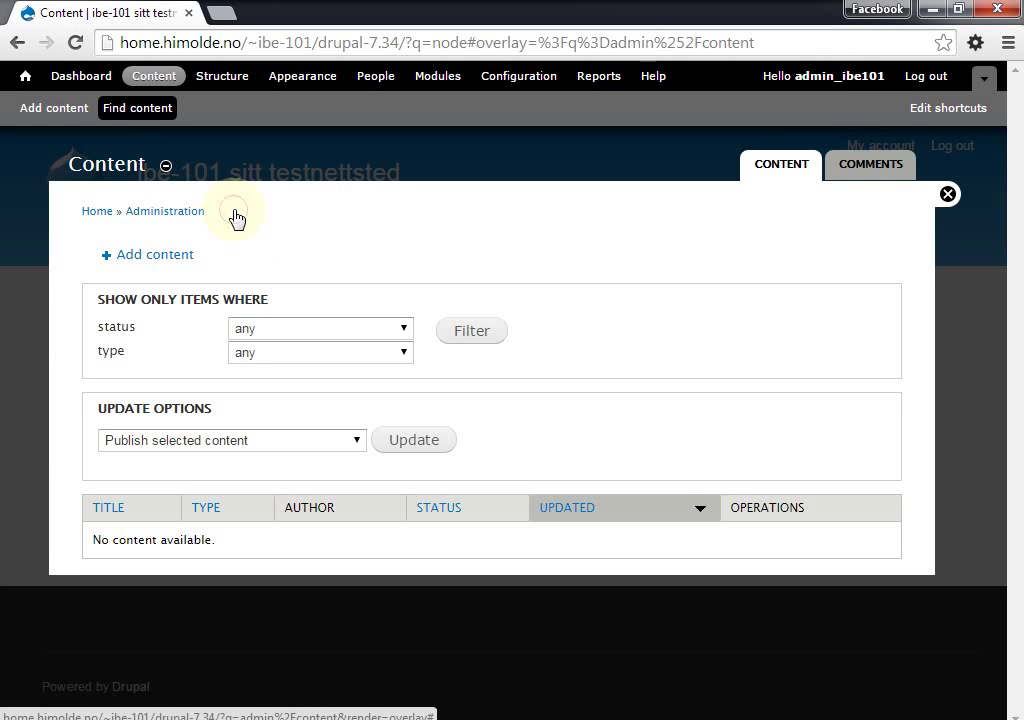
pyautogui.click(155, 213)
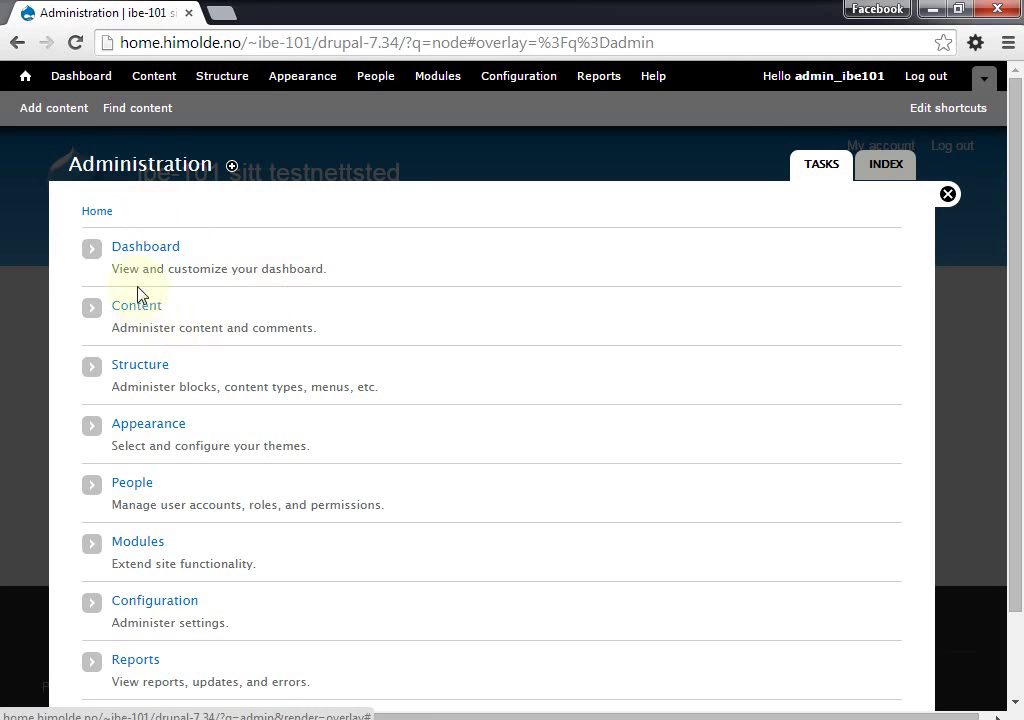
pyautogui.click(141, 318)
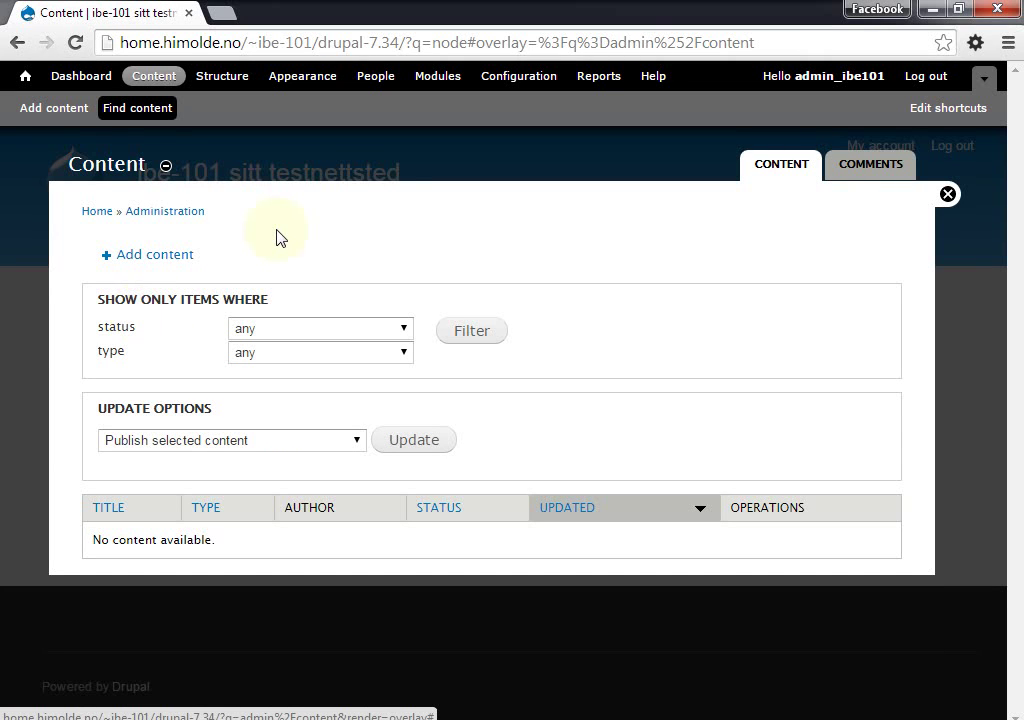
pyautogui.hotkey('alt', 'Tab')
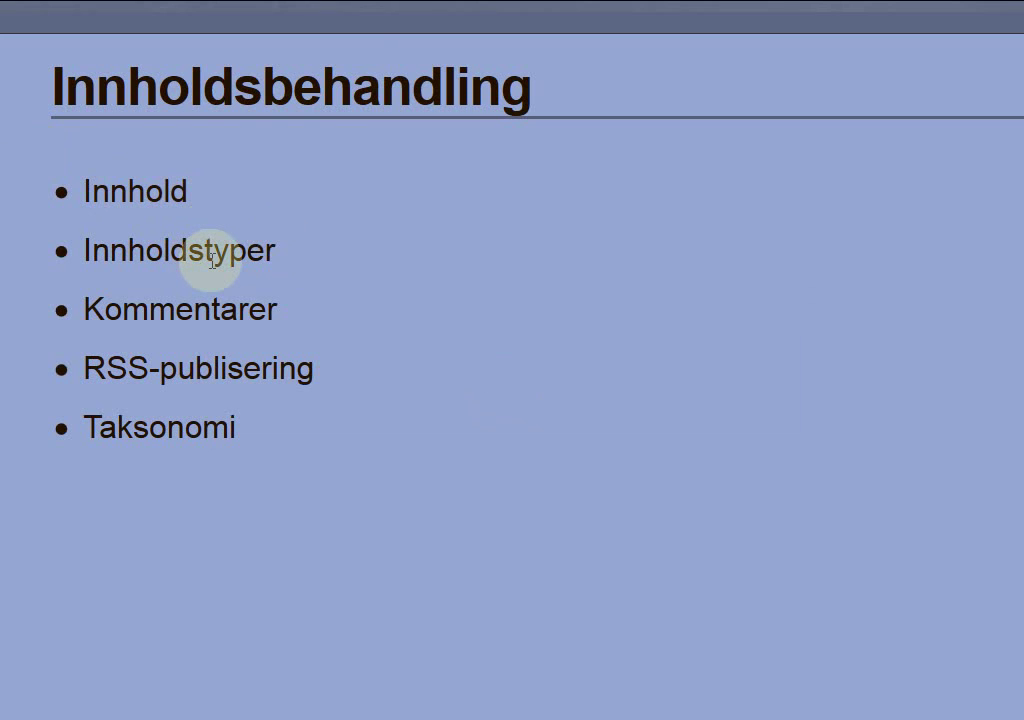
pyautogui.hotkey('alt', 'Tab')
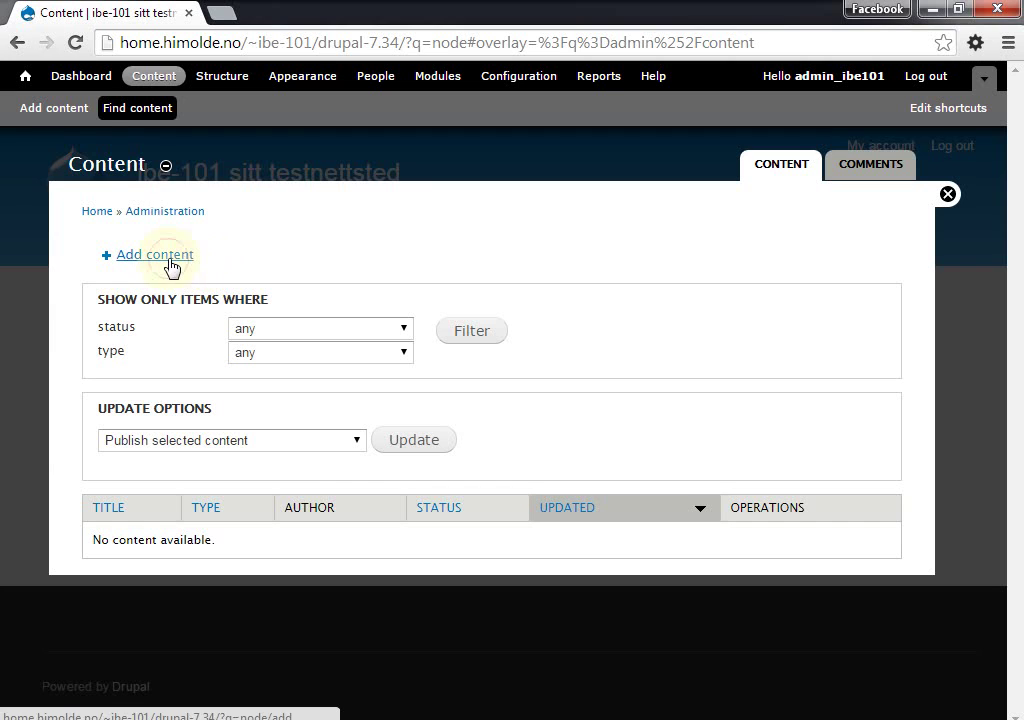
pyautogui.click(166, 256)
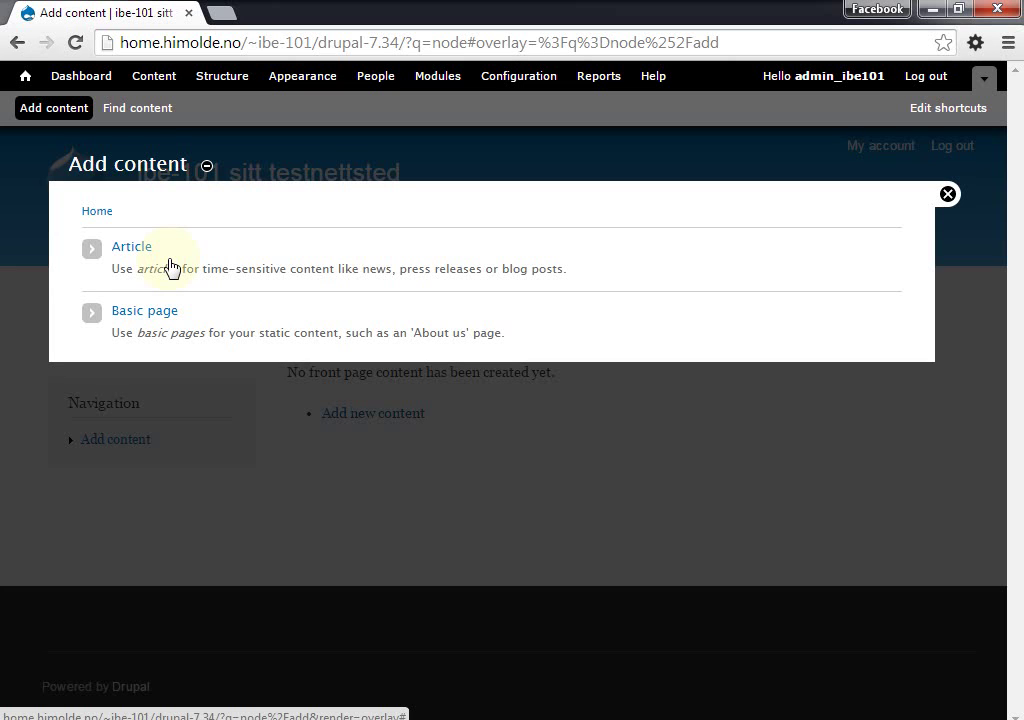
pyautogui.click(223, 80)
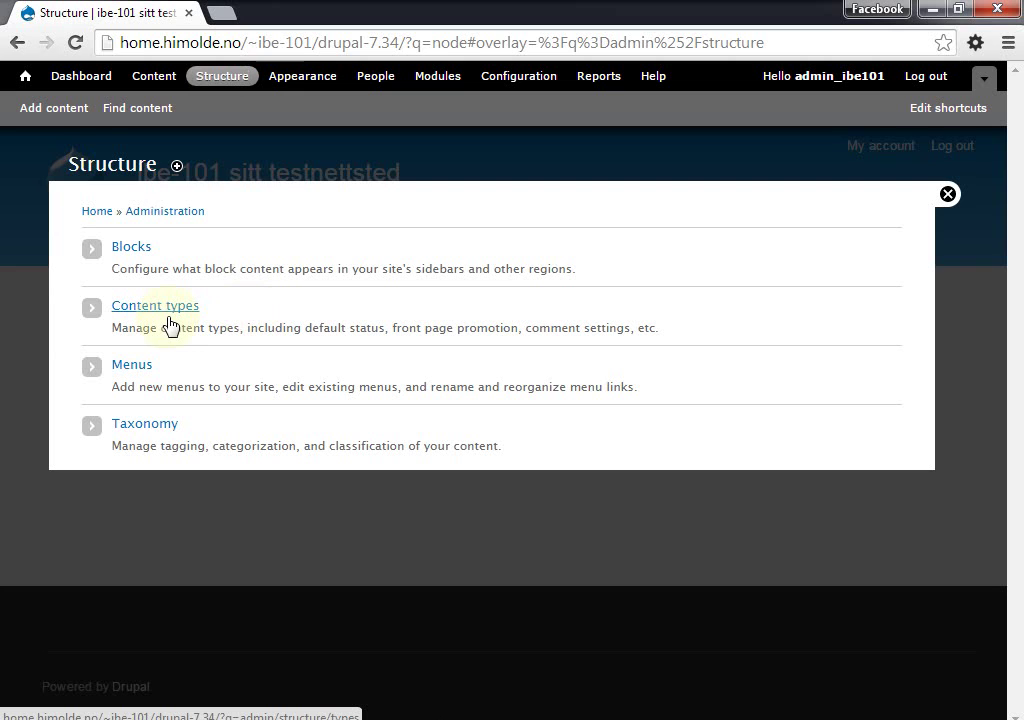
pyautogui.click(148, 80)
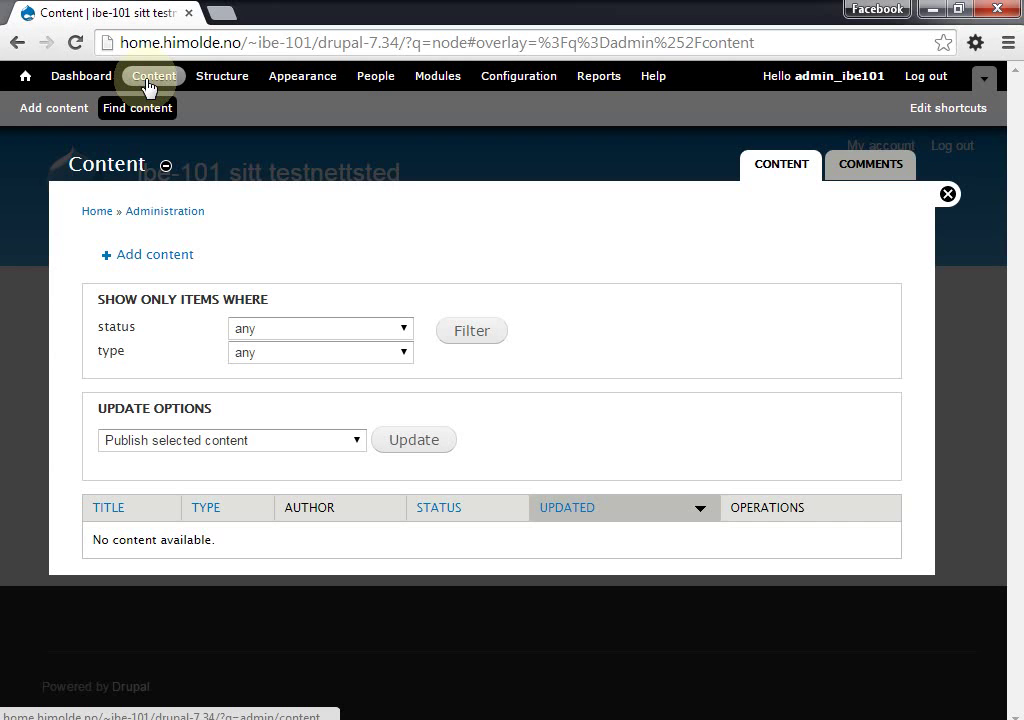
# Step: Open Add content to show the Article and Basic page choices
pyautogui.click(132, 256)
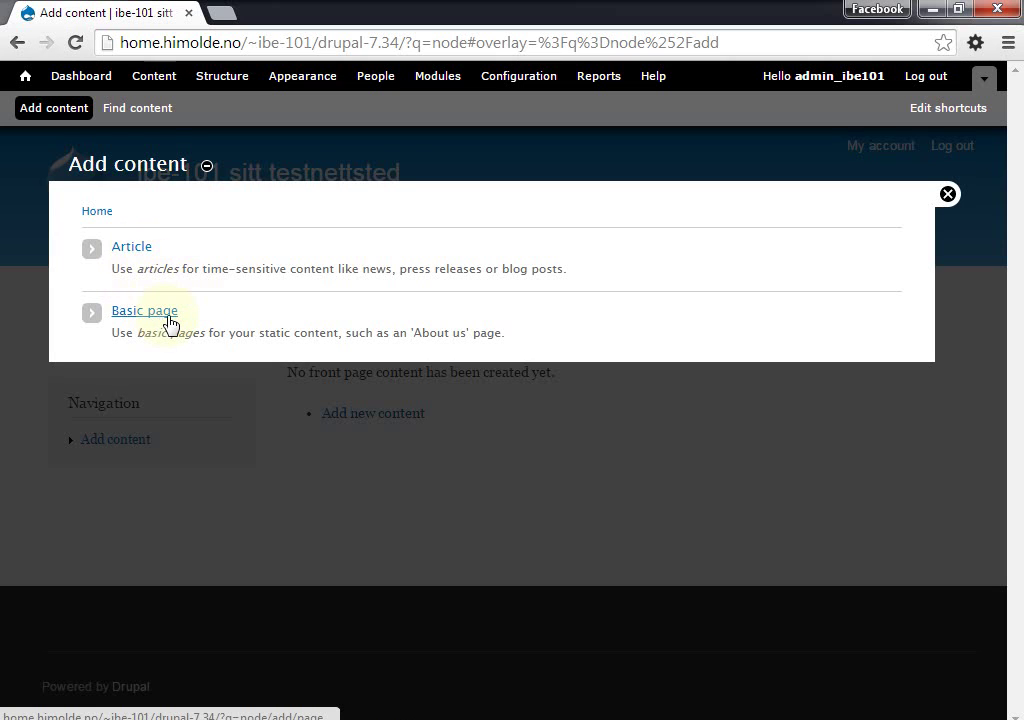
# Step: Look at Structure and the Content types list, then return to the empty Content list
pyautogui.click(221, 80)
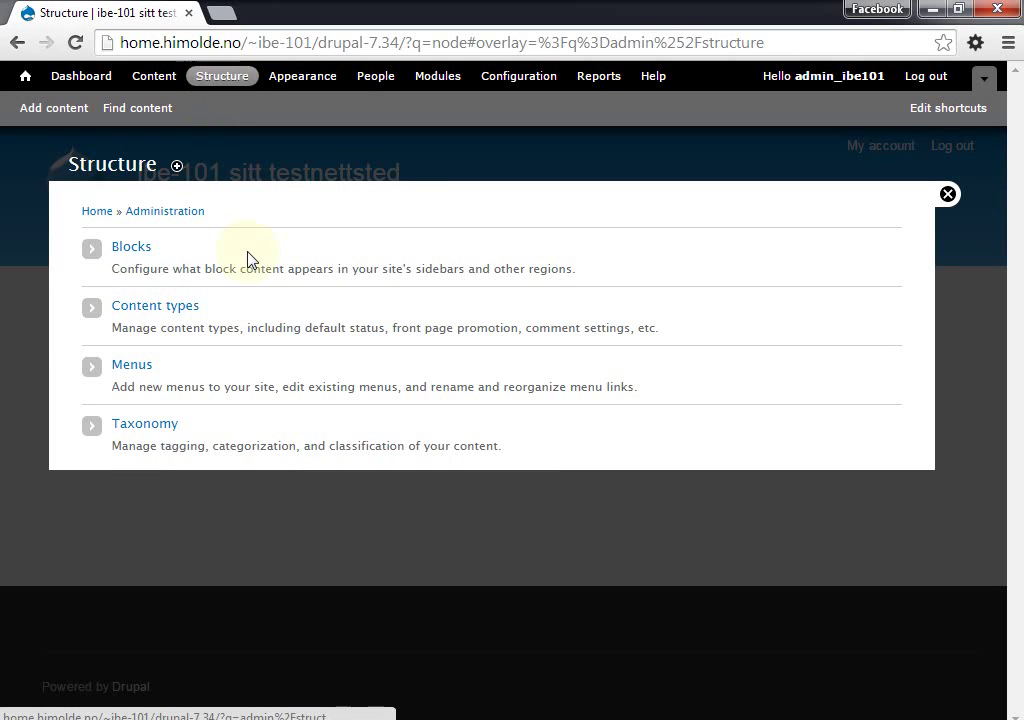
pyautogui.click(155, 312)
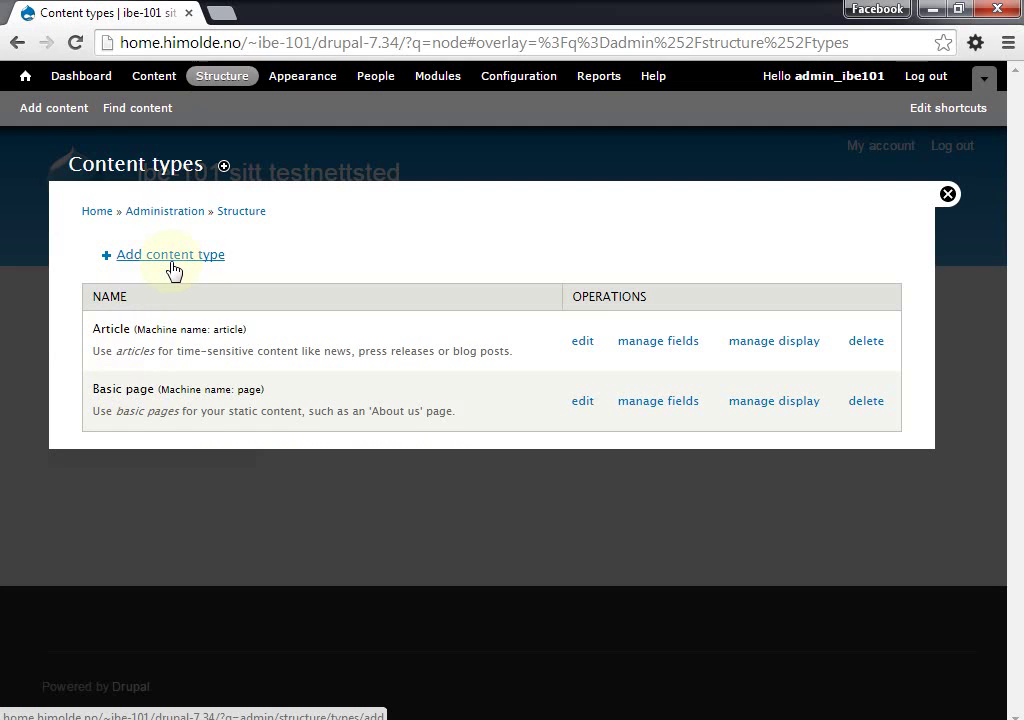
pyautogui.click(155, 78)
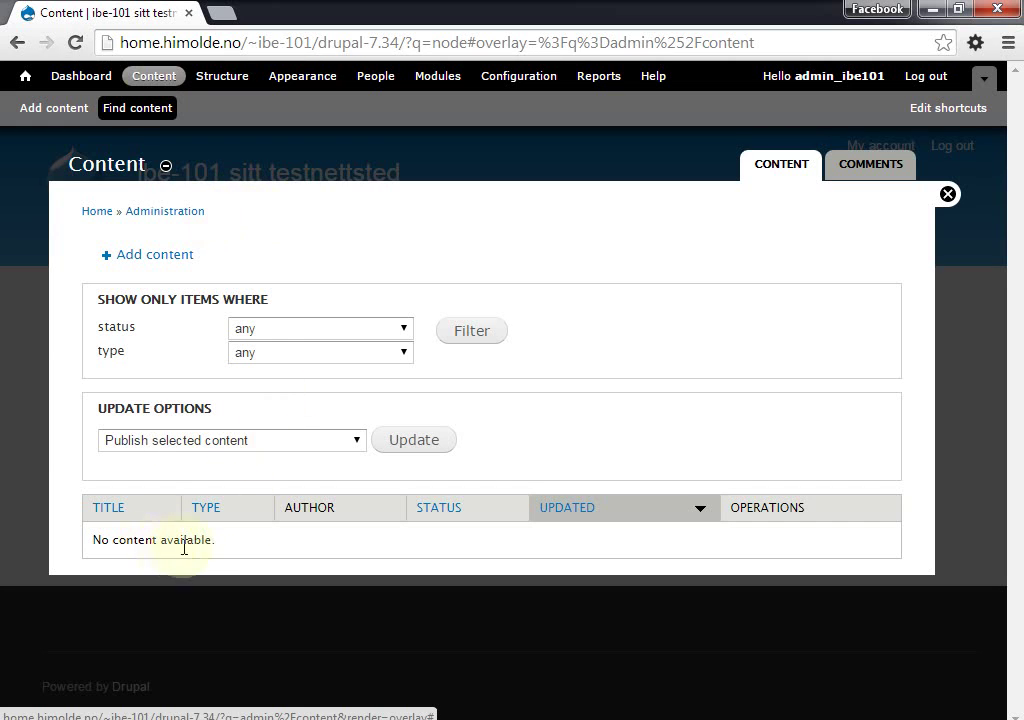
# Step: Check the empty Comments list, then go to Add content from the Content tab
pyautogui.click(860, 176)
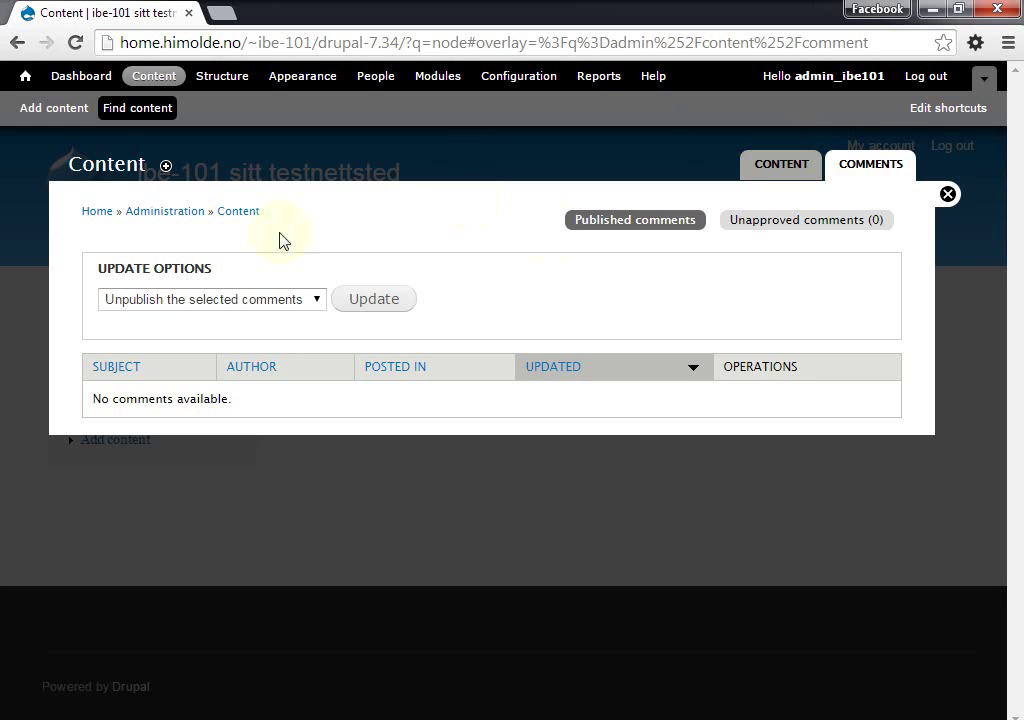
pyautogui.click(790, 172)
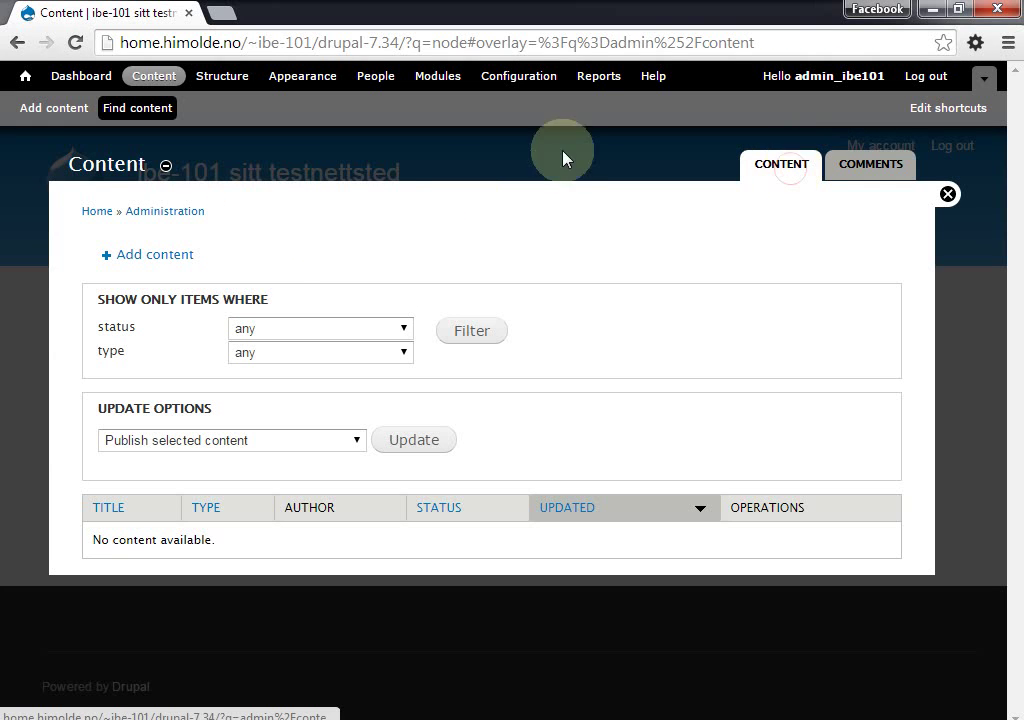
pyautogui.click(178, 259)
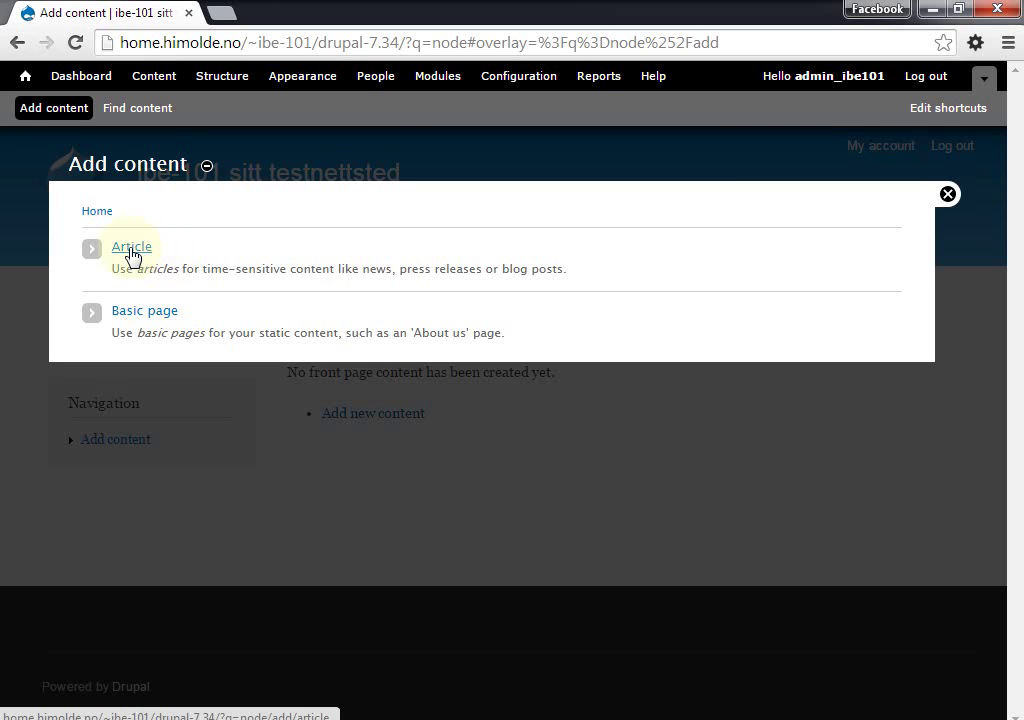
# Step: Start a new Article titled 'Test 1' with the tag 'test'
pyautogui.click(131, 255)
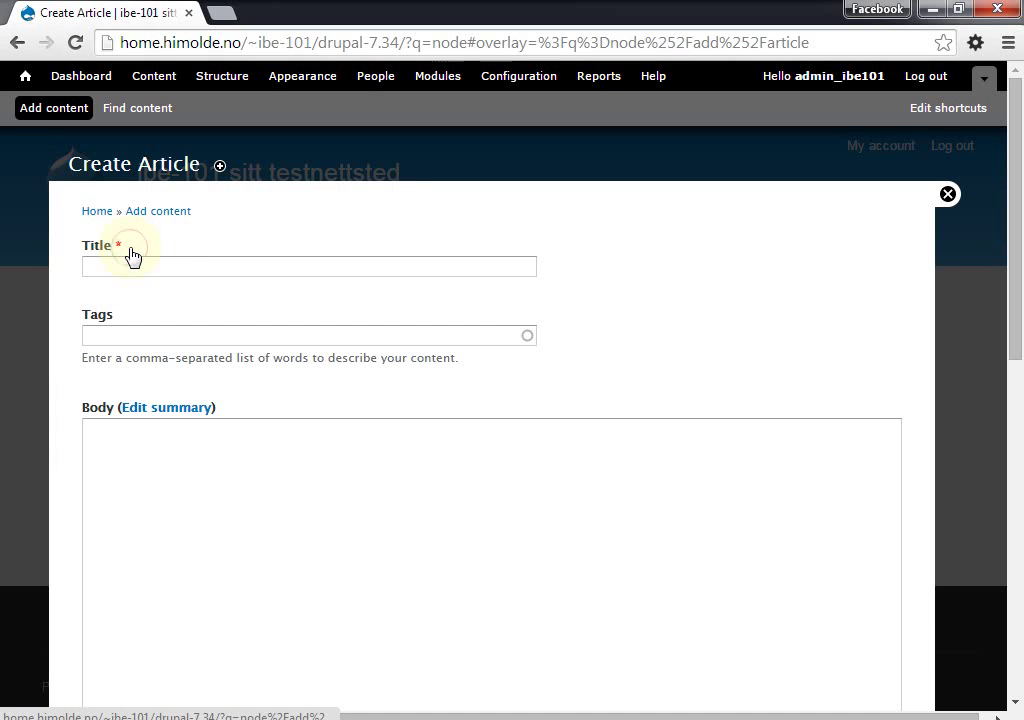
pyautogui.click(165, 266)
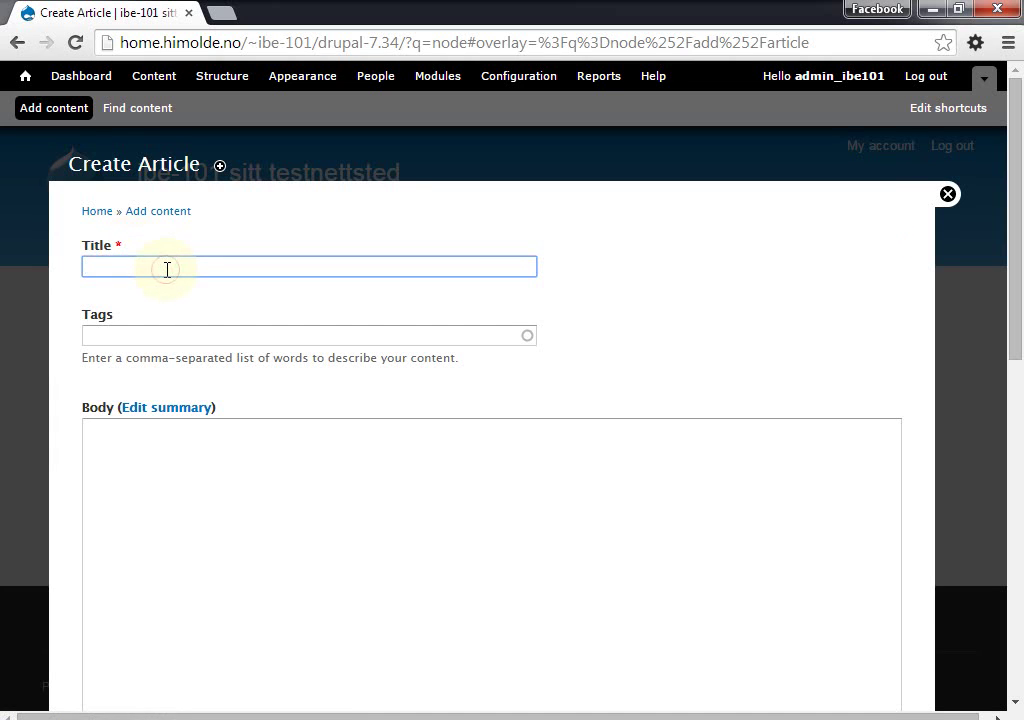
pyautogui.write('Test 1')
pyautogui.click(189, 333)
pyautogui.write('test')
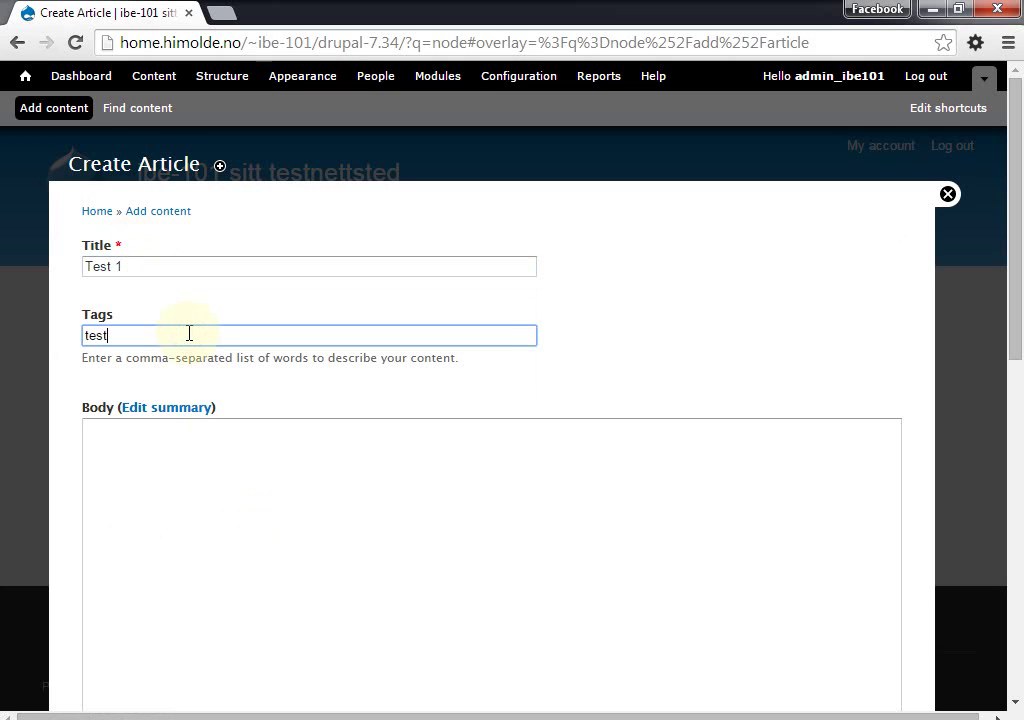
pyautogui.click(272, 539)
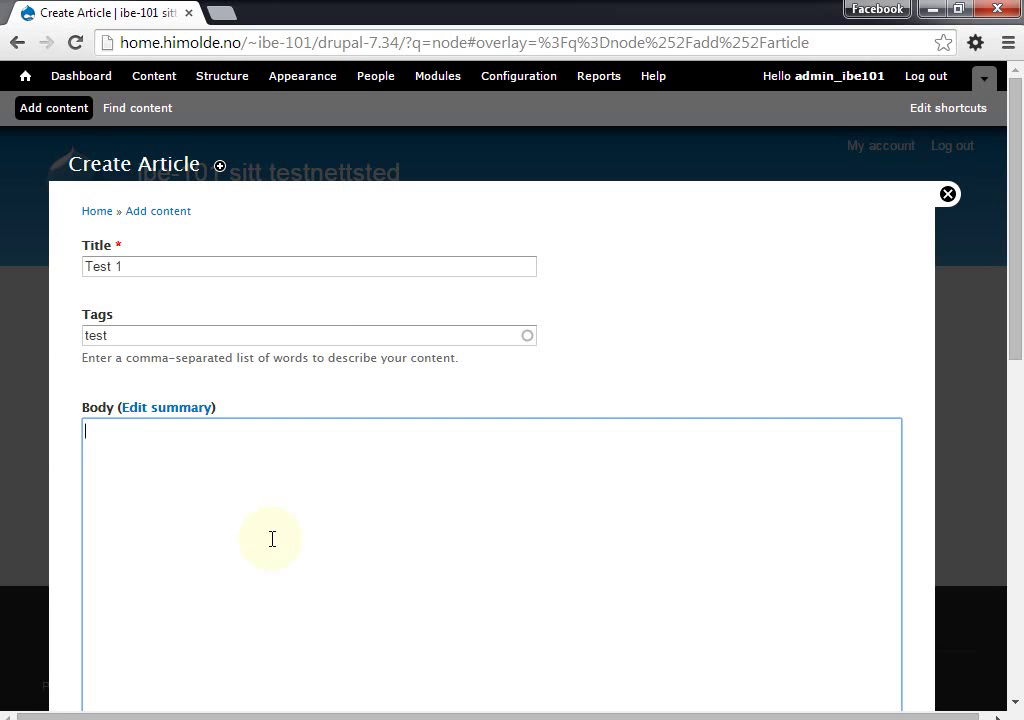
# Step: Write the article body 'Hei!' followed by the paragraph 'Dette er en test.'
pyautogui.write('Hei!')
pyautogui.press('Return')
pyautogui.press('Return')
pyautogui.write('Dette er en test-')
pyautogui.press('BackSpace')
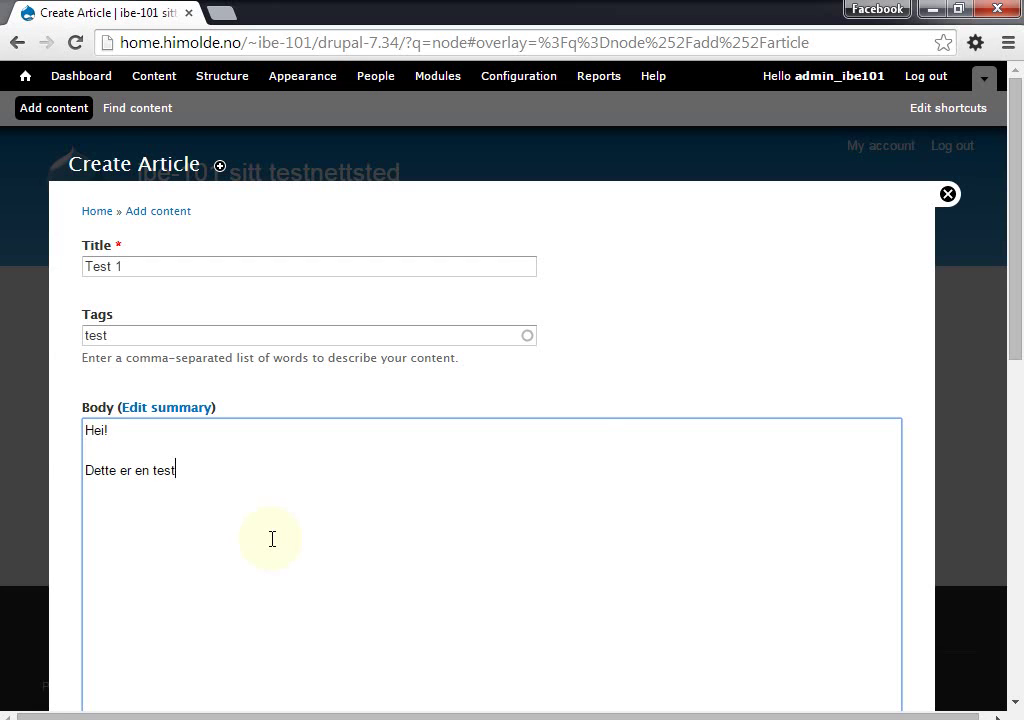
# Step: Upload IMG_20141216_191304.jpg from the Photos folder as the article's image
pyautogui.write('.')
pyautogui.moveTo(1016, 290); pyautogui.dragTo(1016, 525)
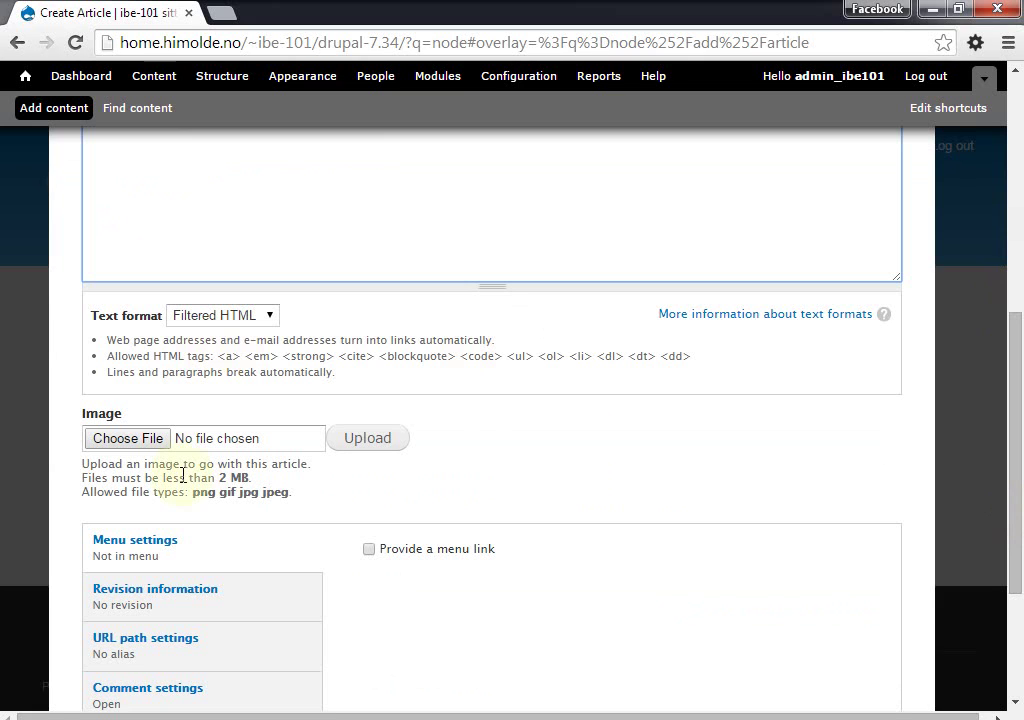
pyautogui.click(134, 437)
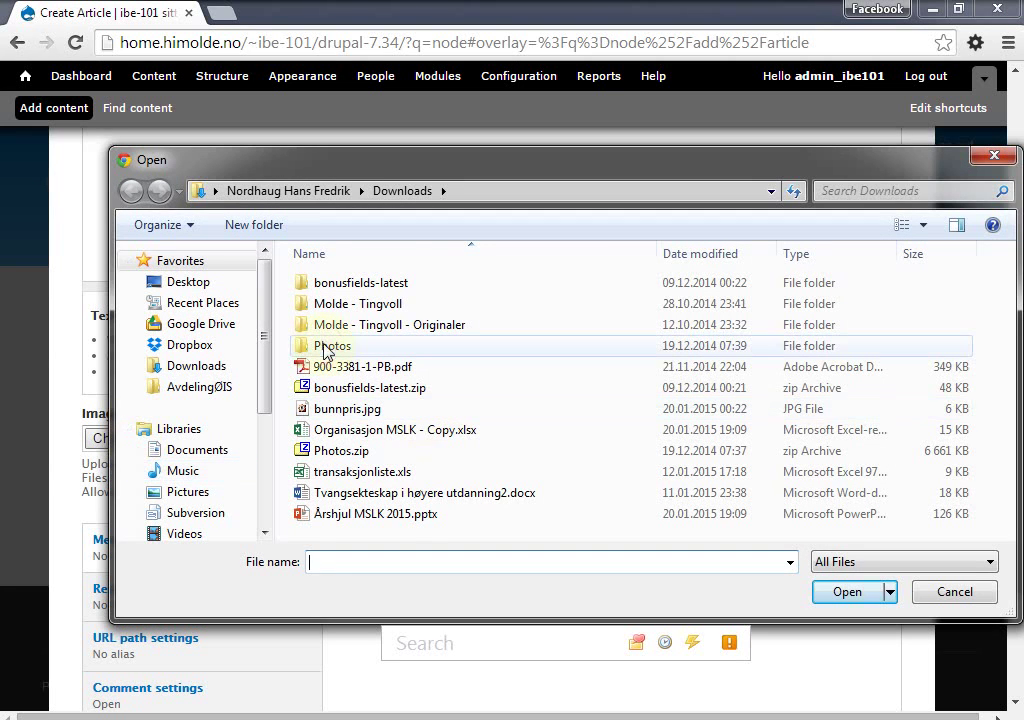
pyautogui.doubleClick(328, 346)
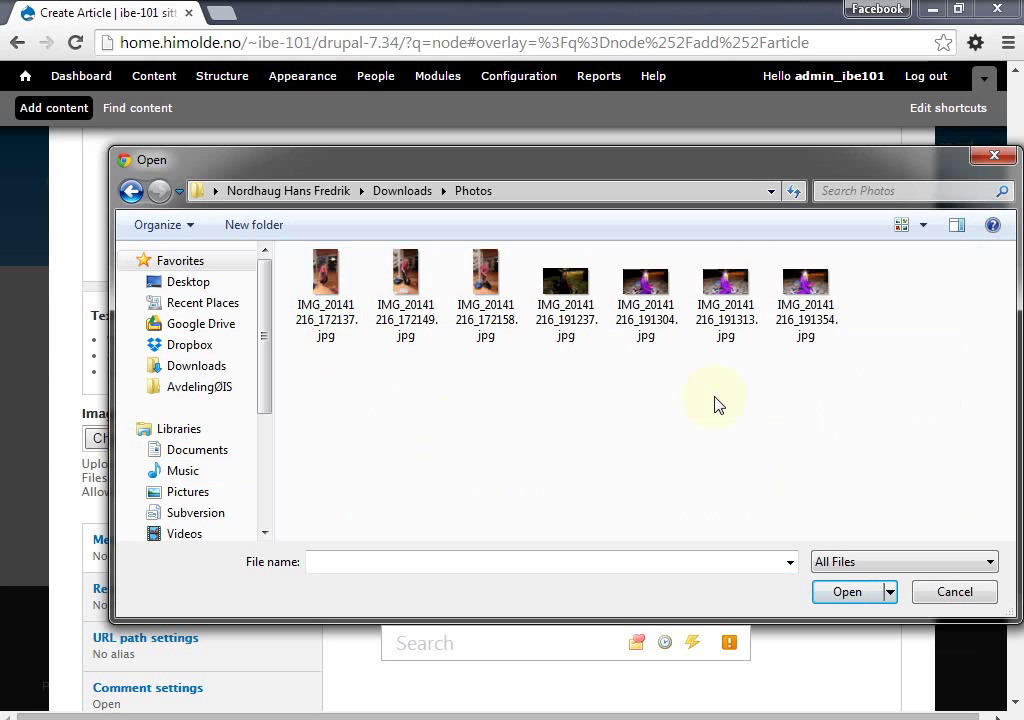
pyautogui.click(646, 312)
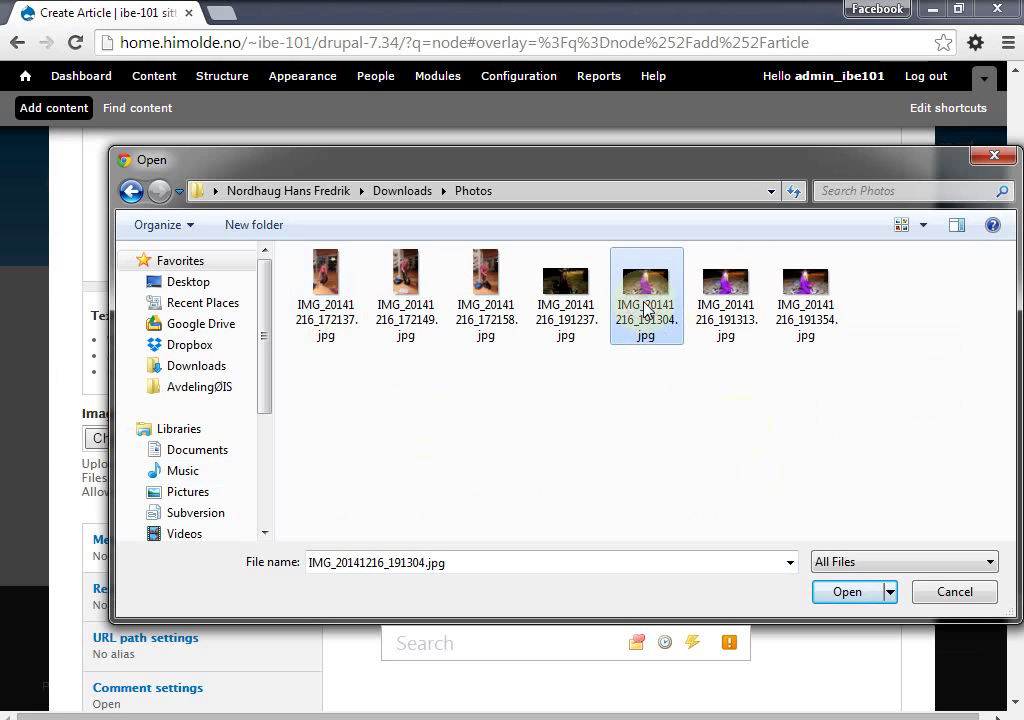
pyautogui.click(847, 592)
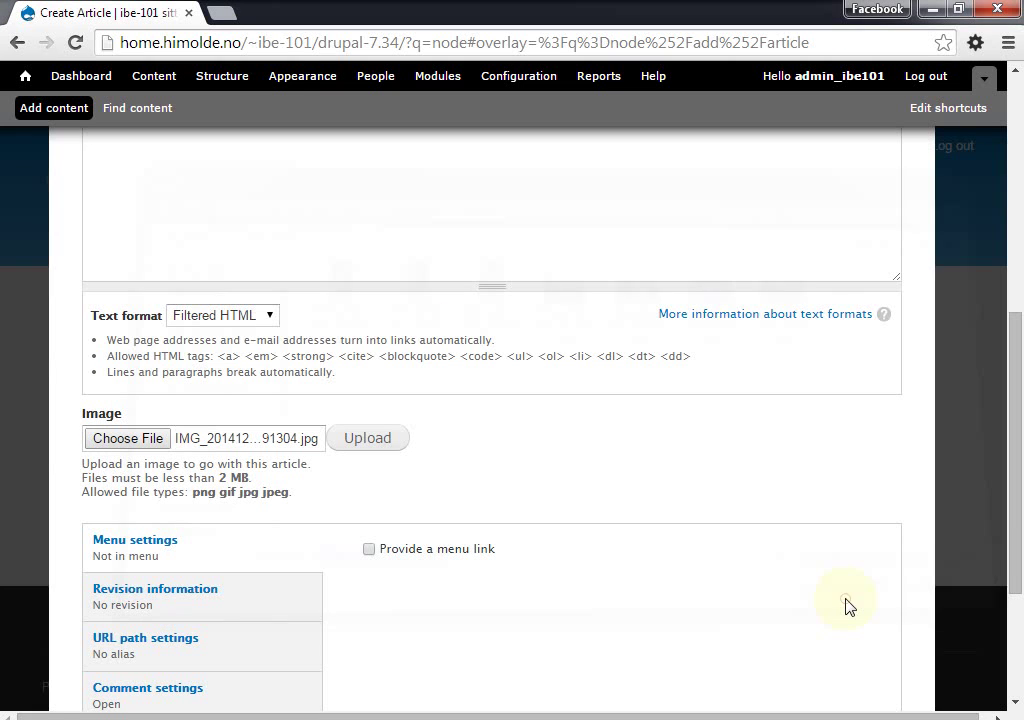
pyautogui.click(346, 438)
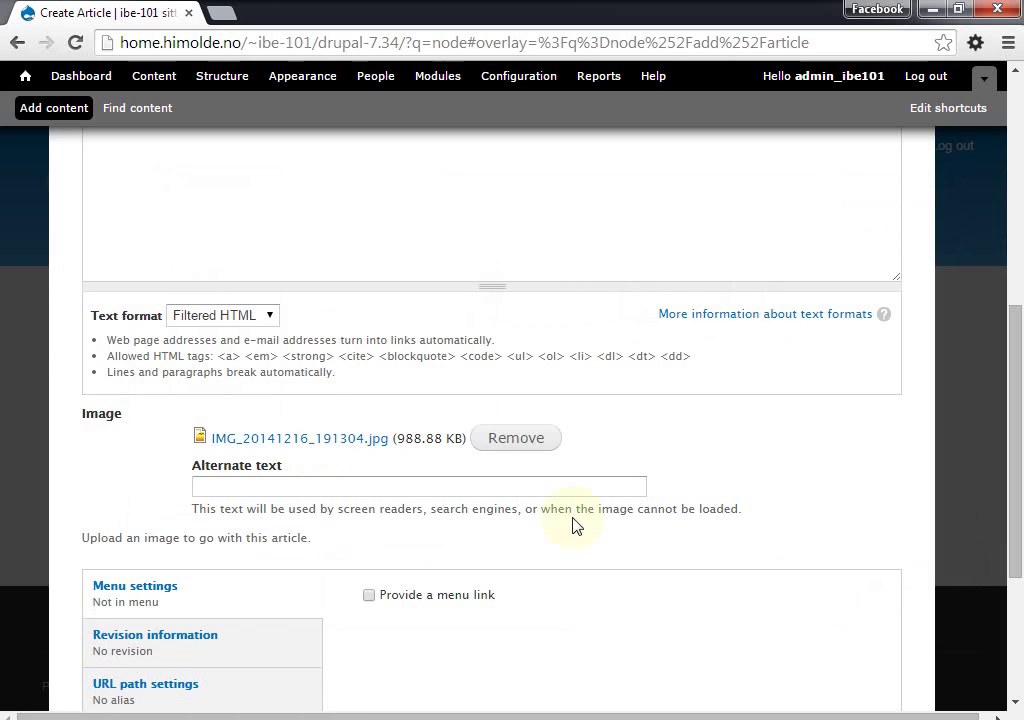
# Step: Give the uploaded photo the alternate text 'Embla på akebrett'
pyautogui.moveTo(1012, 411); pyautogui.dragTo(1008, 478)
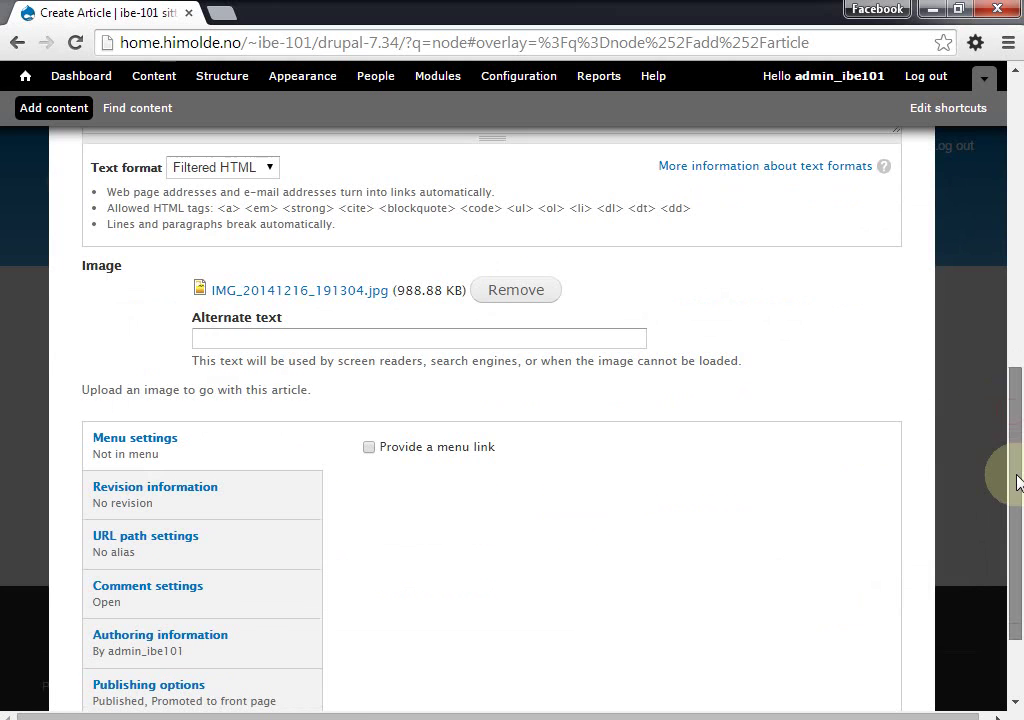
pyautogui.click(395, 340)
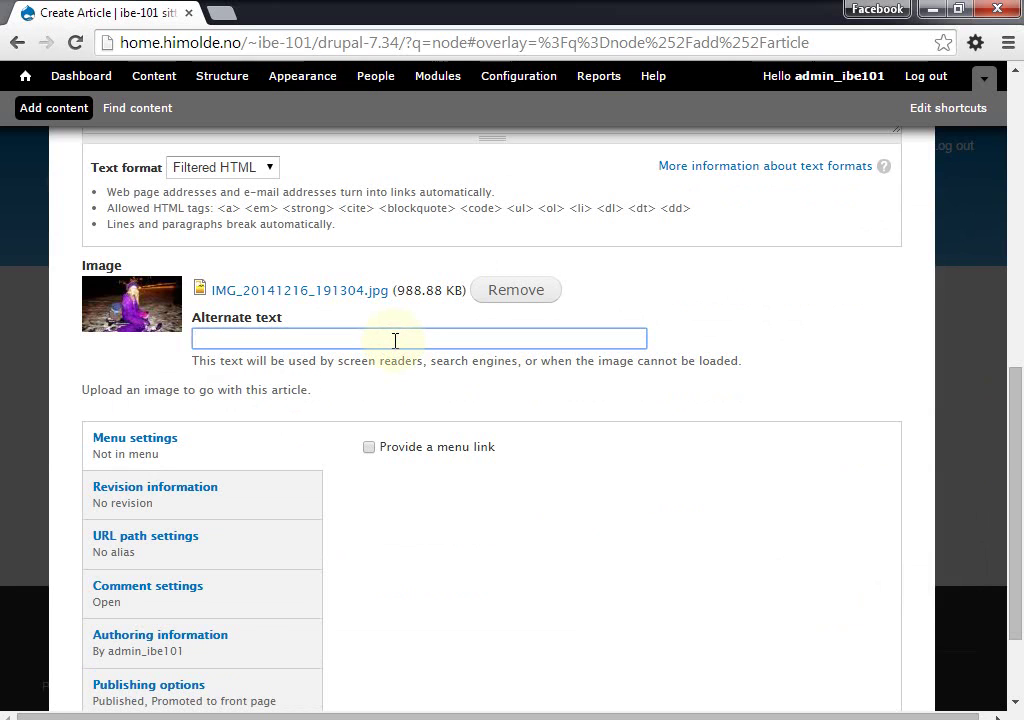
pyautogui.write('Embla på akebrett')
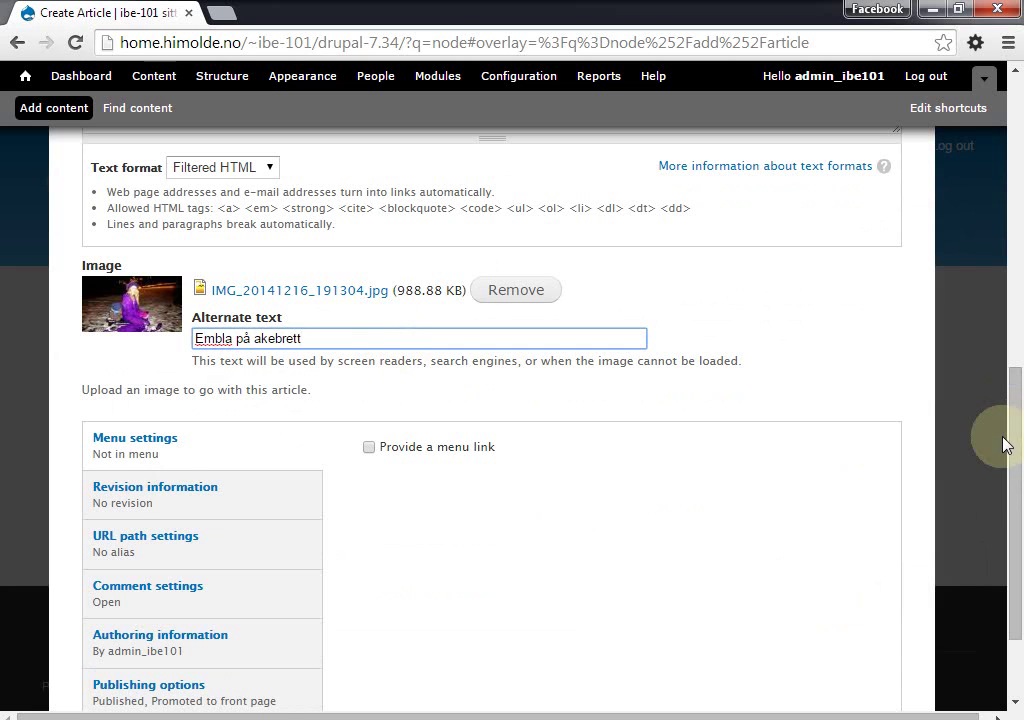
pyautogui.moveTo(1008, 441); pyautogui.dragTo(1020, 503)
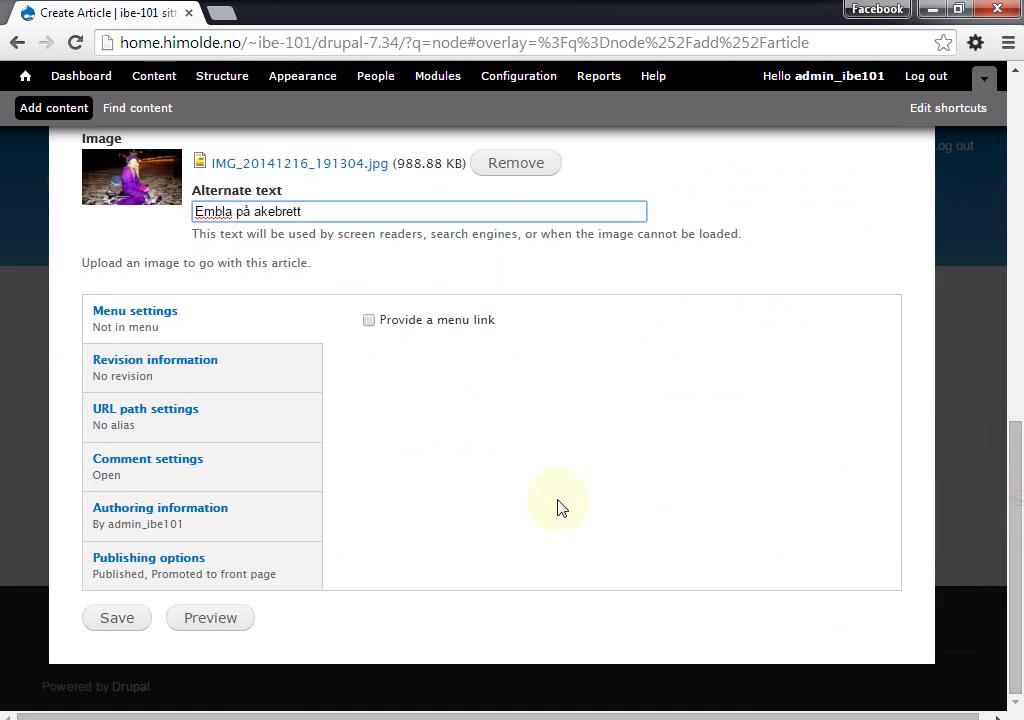
pyautogui.click(112, 627)
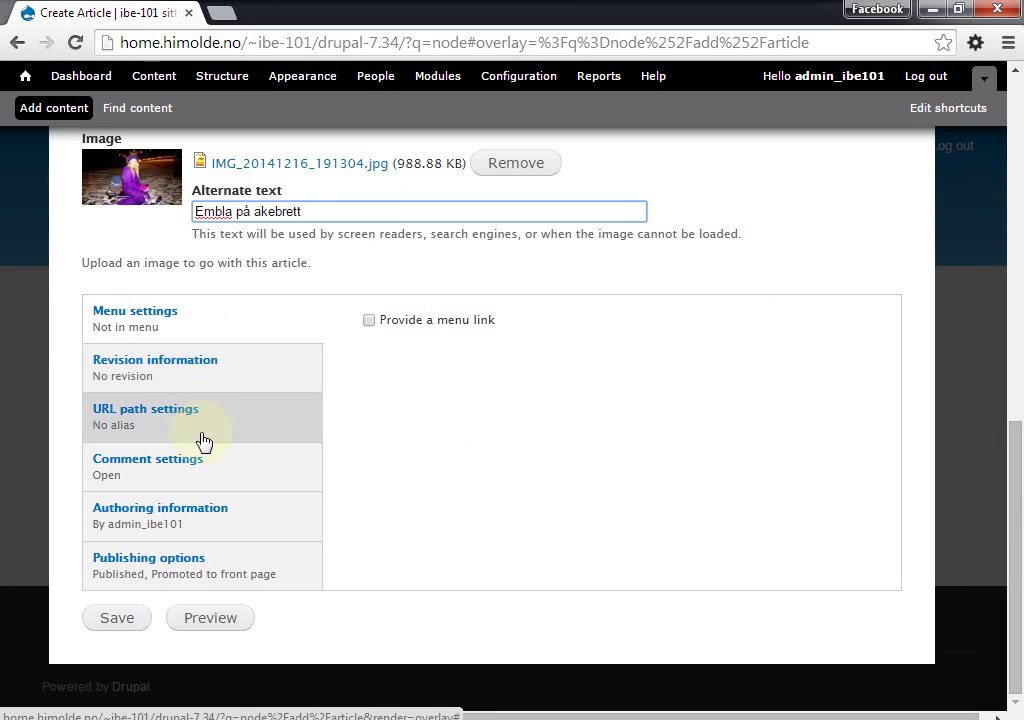
# Step: Check the URL alias, comment and authoring settings, then save the article as Test 1
pyautogui.click(205, 432)
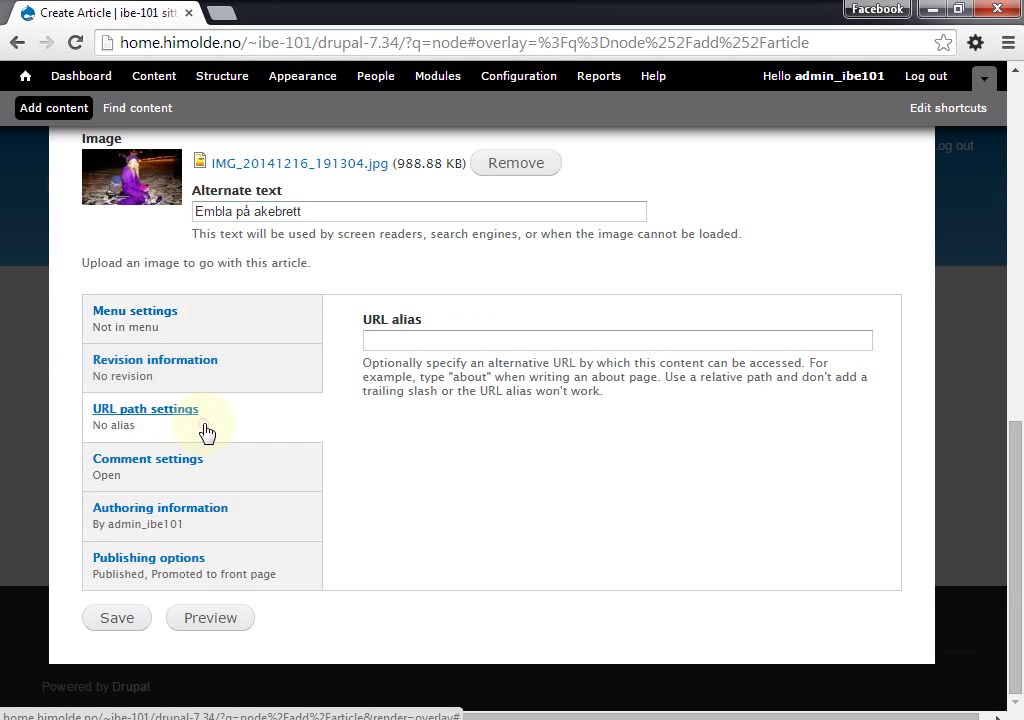
pyautogui.click(253, 470)
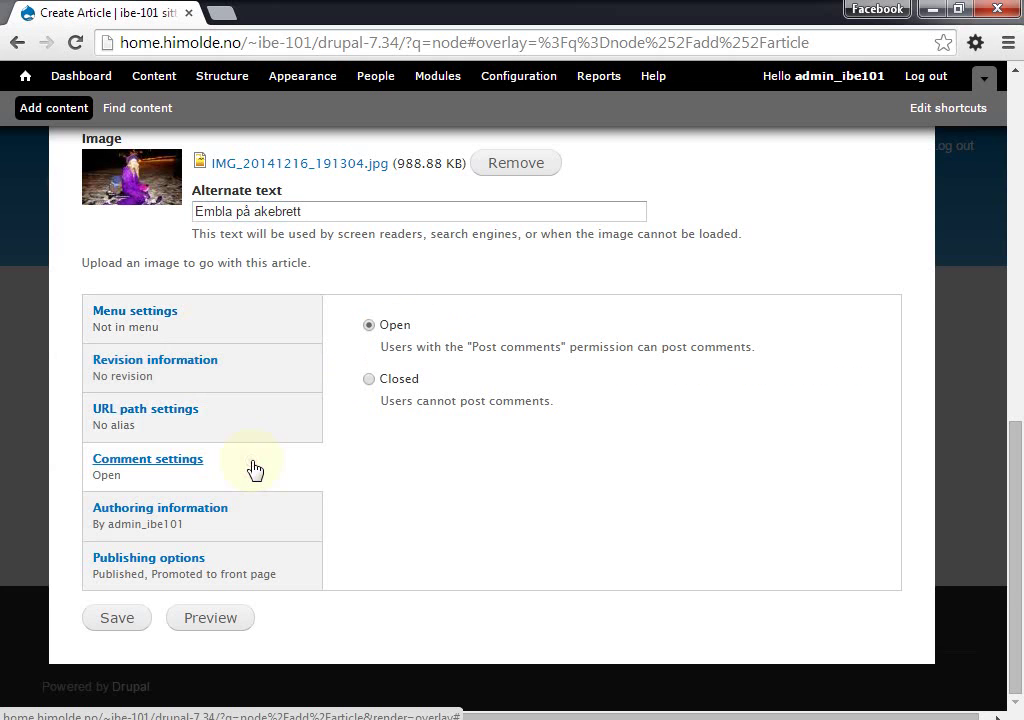
pyautogui.click(218, 537)
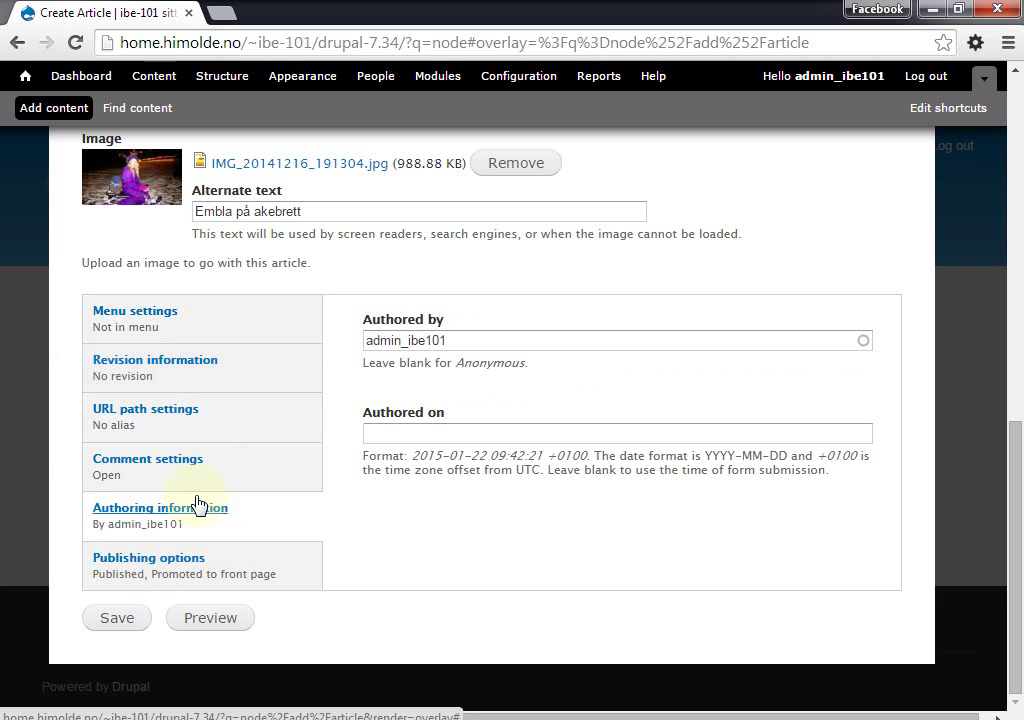
pyautogui.click(112, 612)
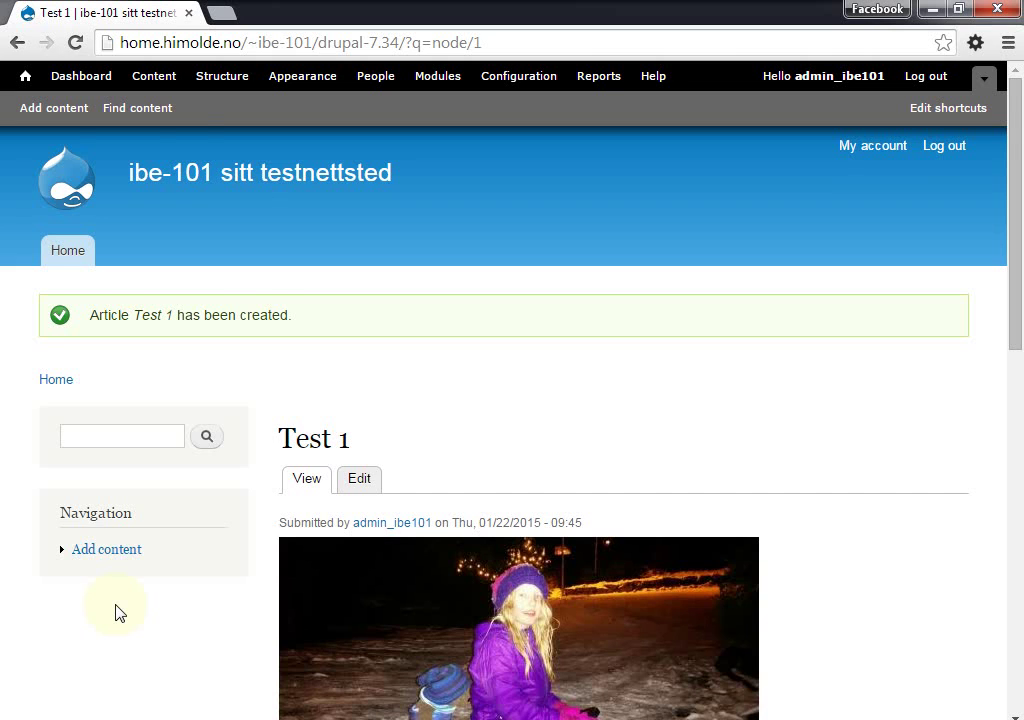
# Step: Scroll the new Test 1 page to check its photo and body 'Hei! Dette er en test.'
pyautogui.scroll(-2, 116, 612)
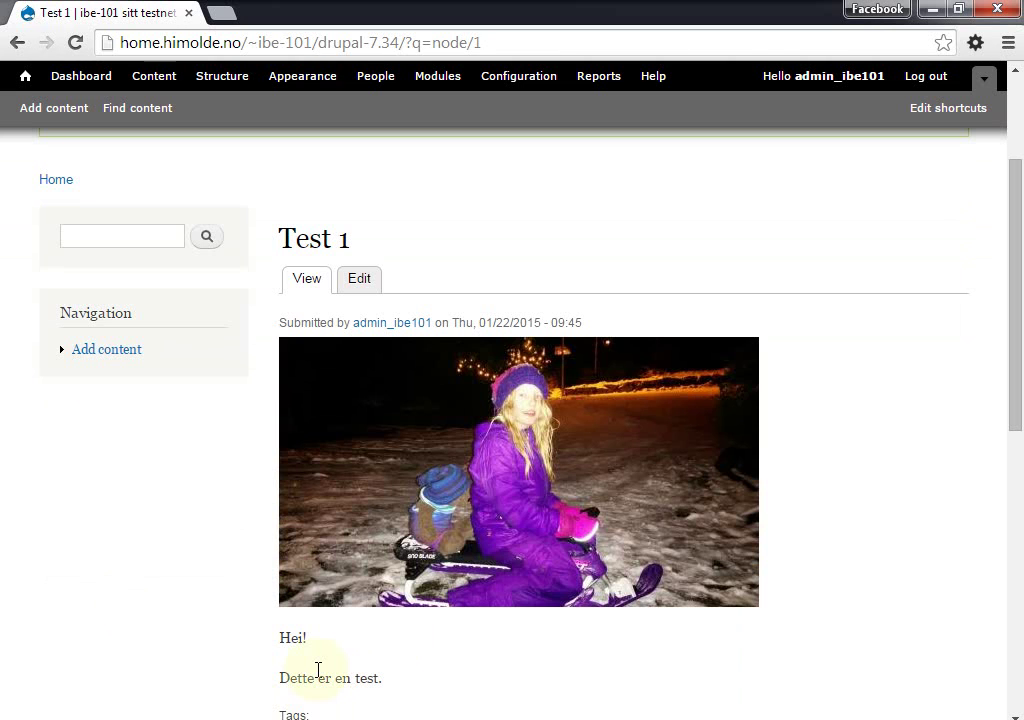
pyautogui.scroll(3, 318, 669)
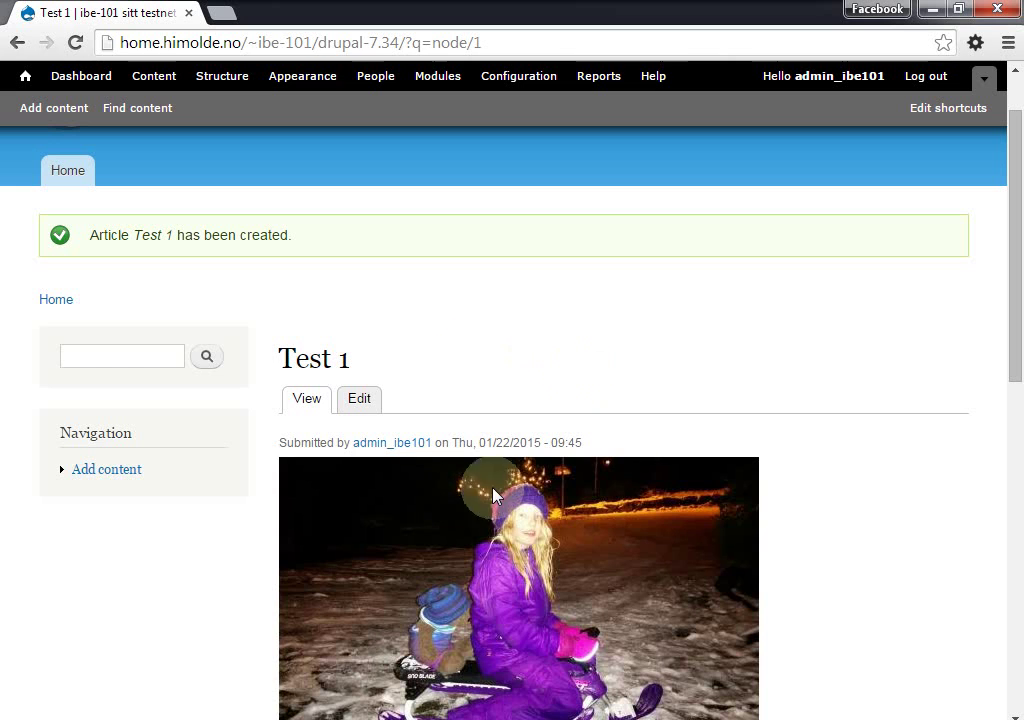
pyautogui.click(487, 41)
pyautogui.click(487, 41)
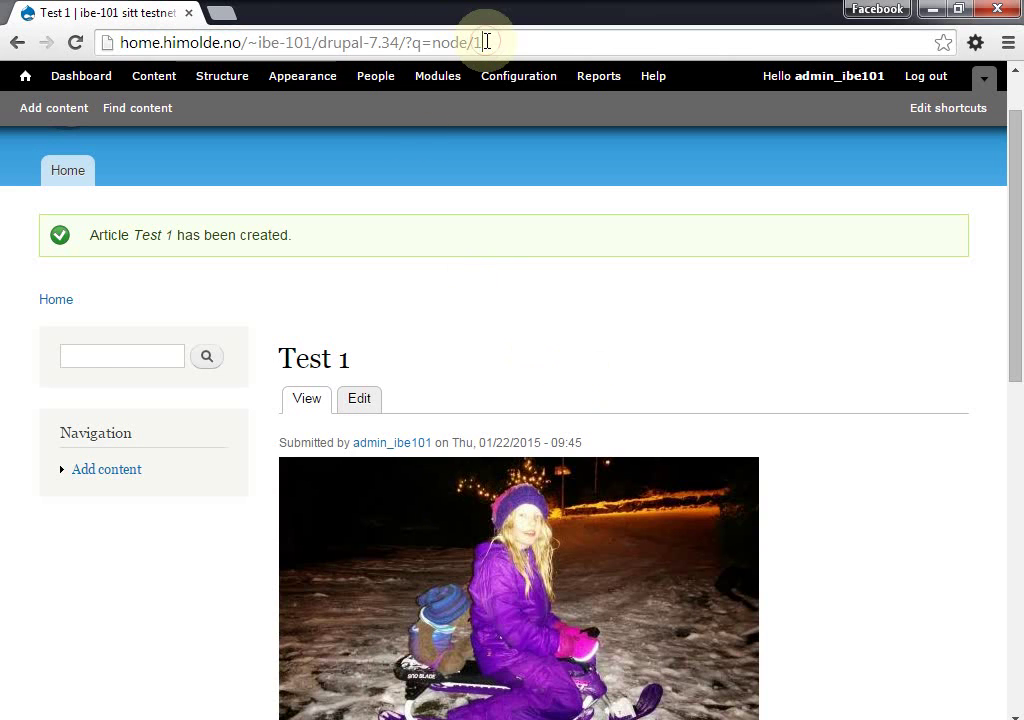
pyautogui.press('Left')
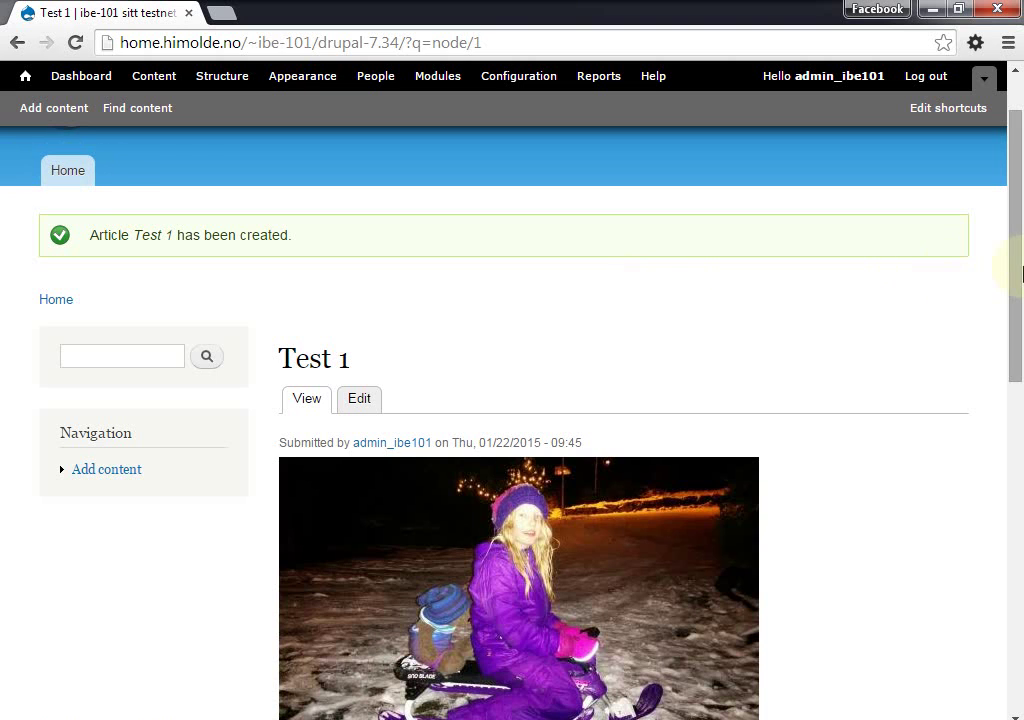
pyautogui.moveTo(1018, 270); pyautogui.dragTo(1000, 125)
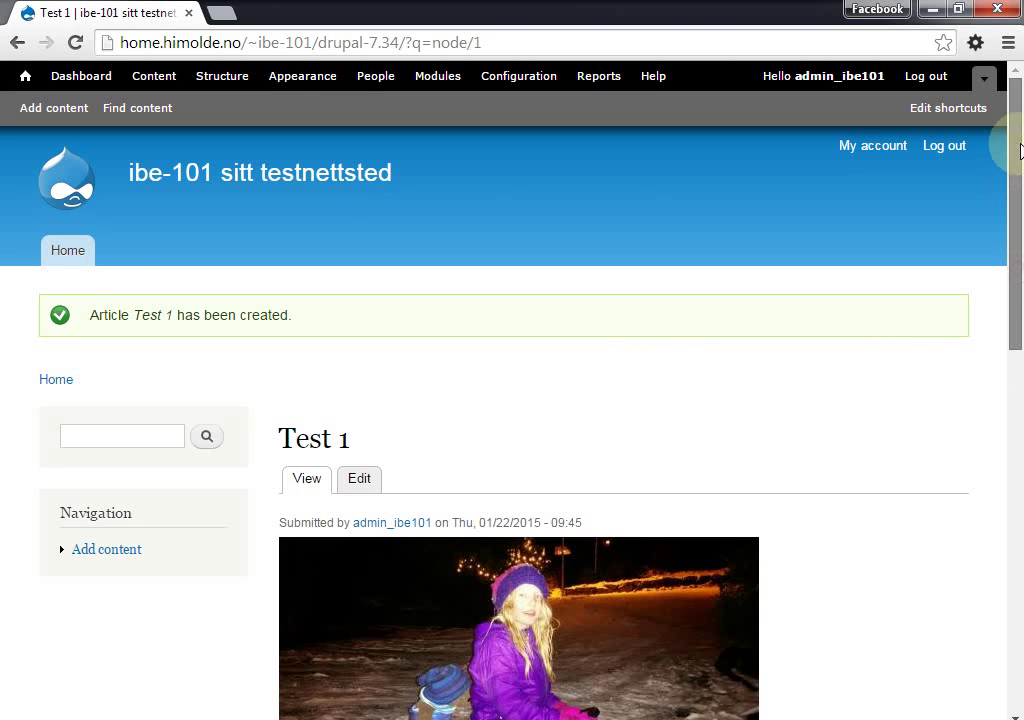
# Step: Go to the site's front page via the site title to see the Test 1 teaser
pyautogui.click(315, 188)
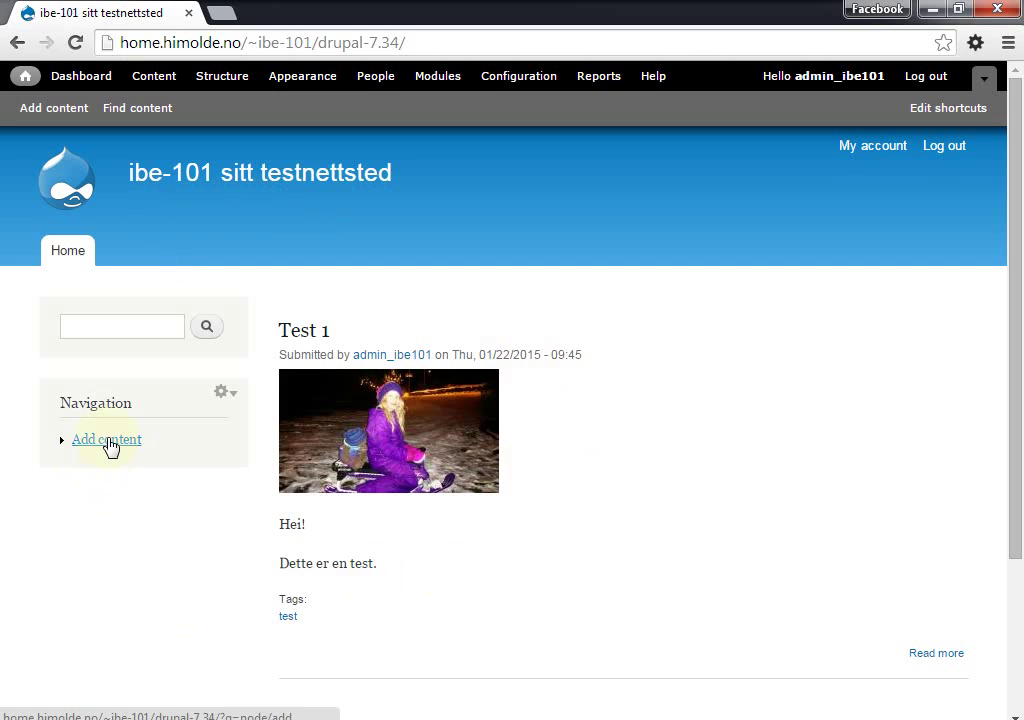
# Step: Create and save an article titled 'Test 2' tagged 'test' with body 'Hallo!'
pyautogui.click(108, 441)
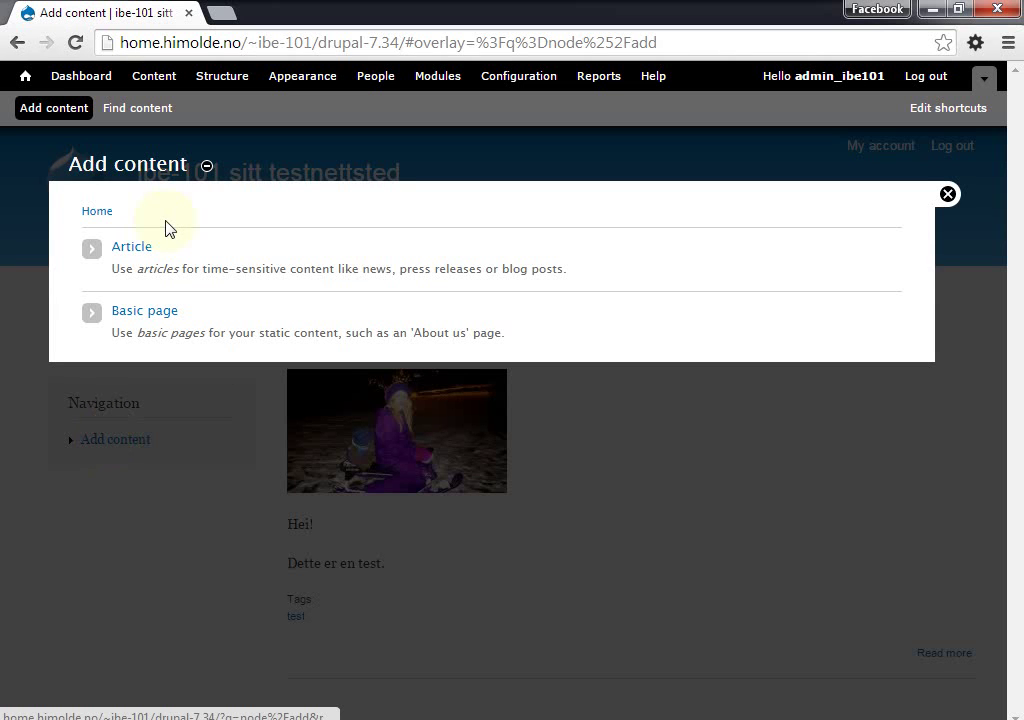
pyautogui.click(143, 247)
pyautogui.click(277, 266)
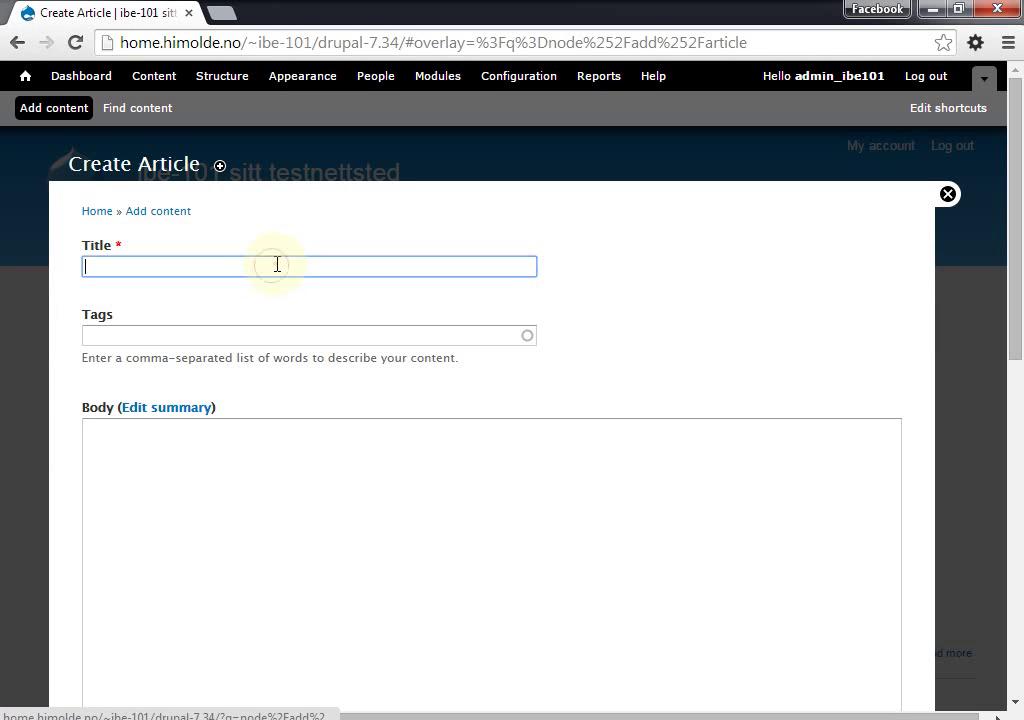
pyautogui.write('Test 2')
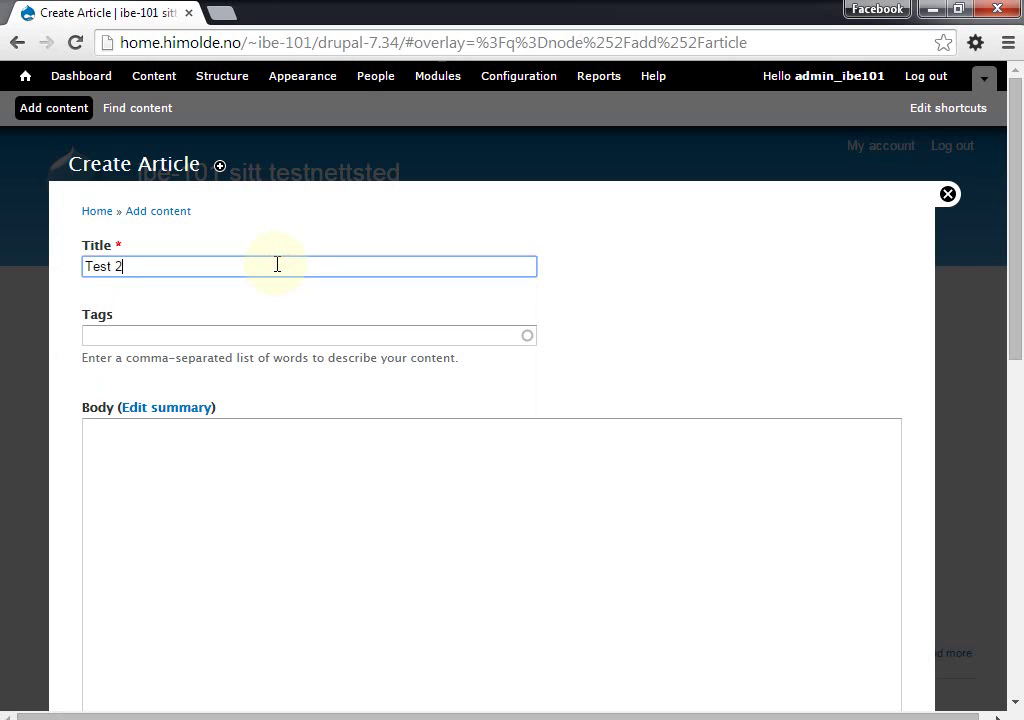
pyautogui.click(154, 332)
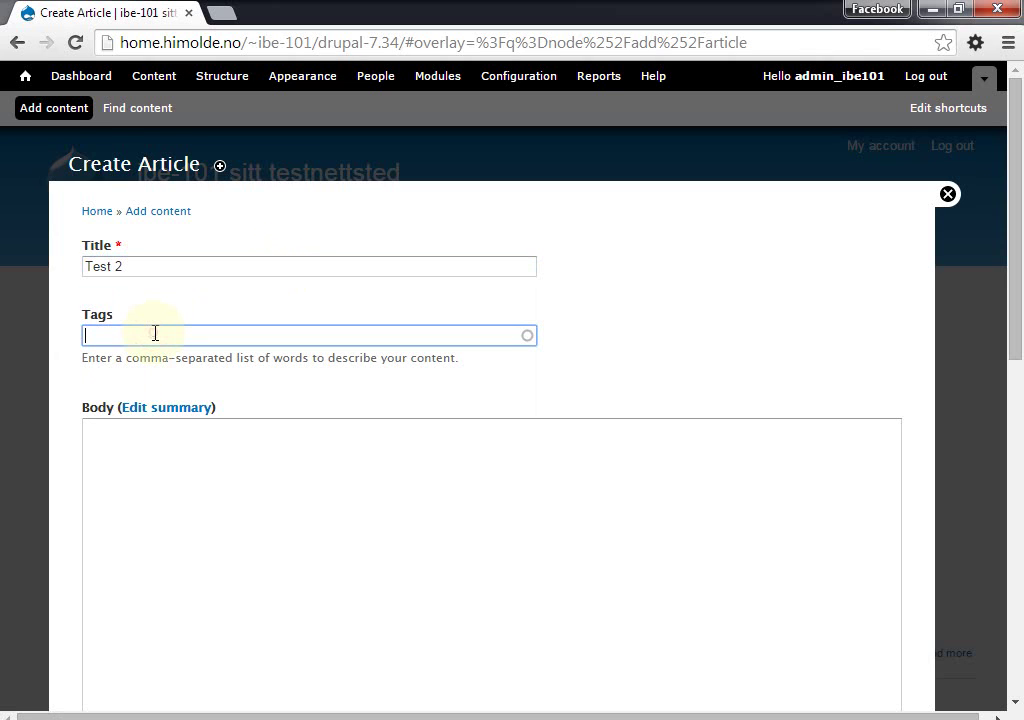
pyautogui.write('test')
pyautogui.click(150, 464)
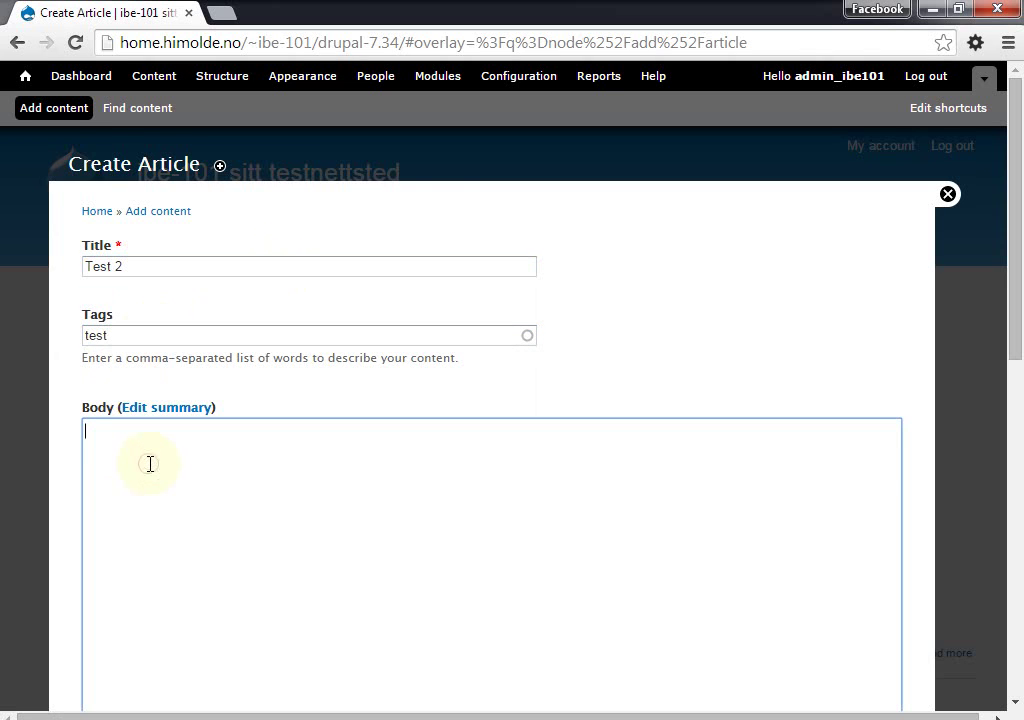
pyautogui.write('Hallo!')
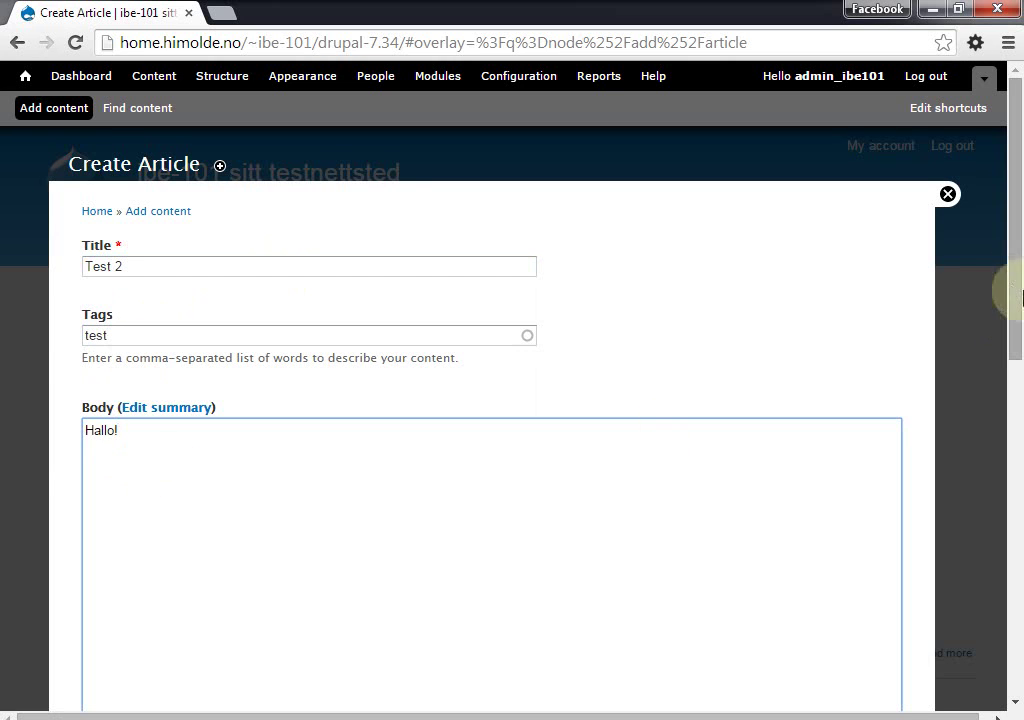
pyautogui.click(1006, 400)
pyautogui.click(1012, 540)
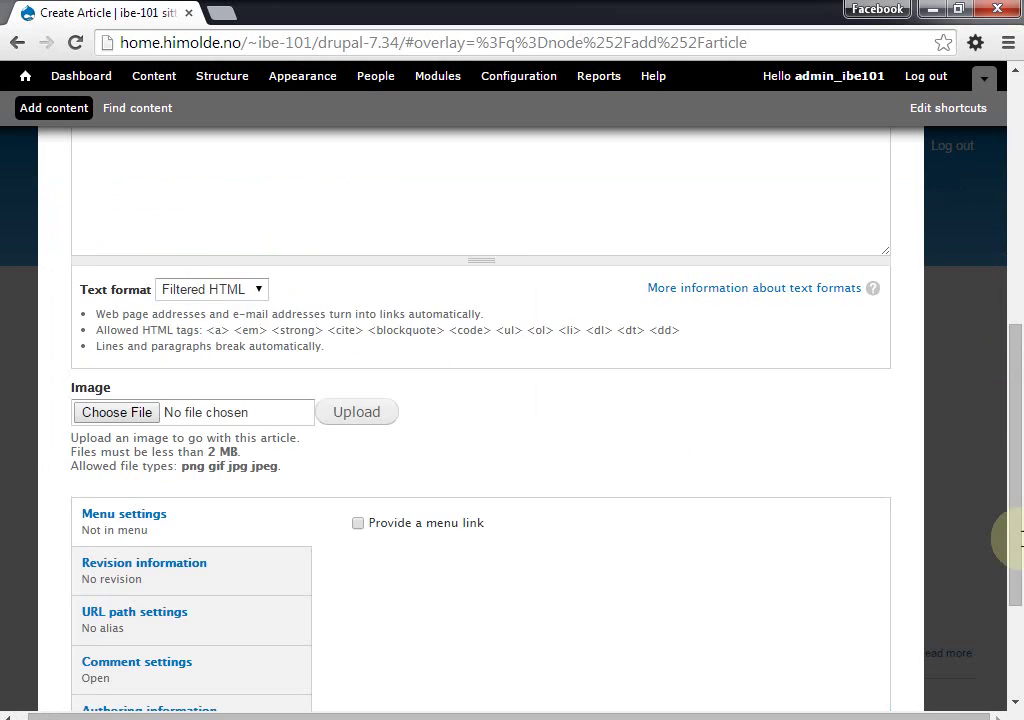
pyautogui.click(100, 620)
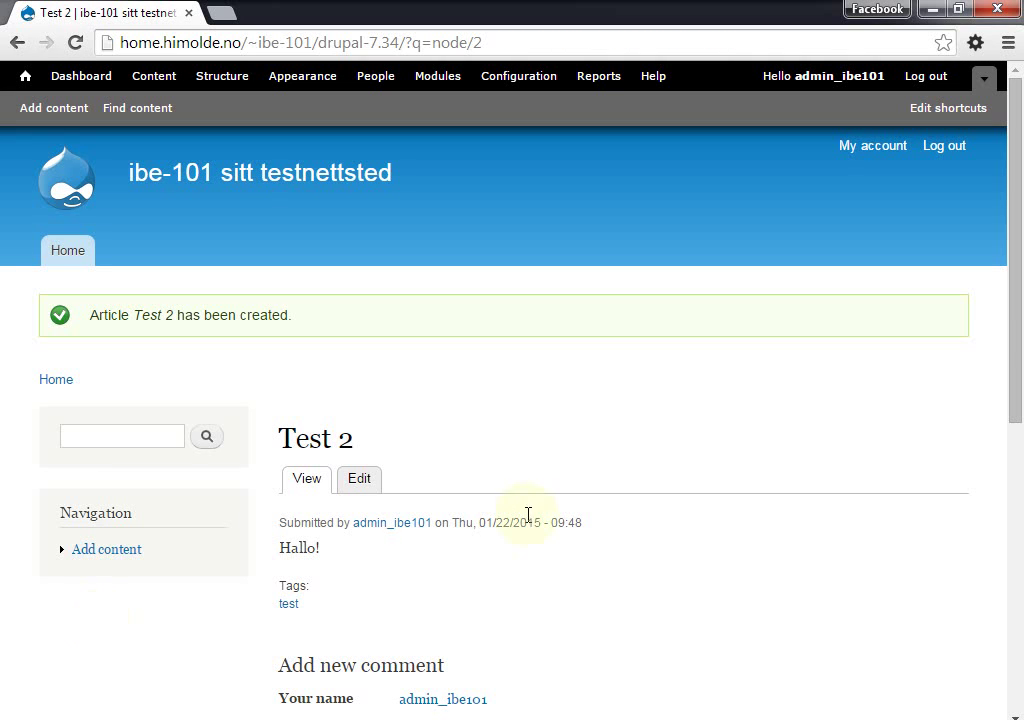
# Step: Return to the front page and scroll through the Test 2 and Test 1 teasers
pyautogui.click(58, 262)
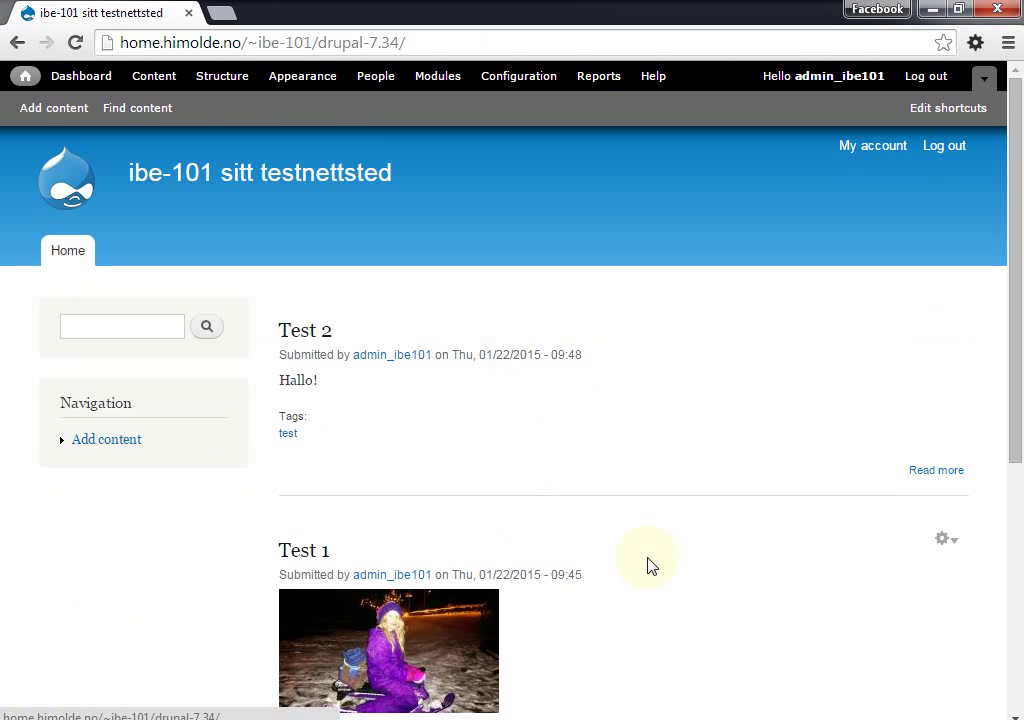
pyautogui.scroll(-1, 648, 566)
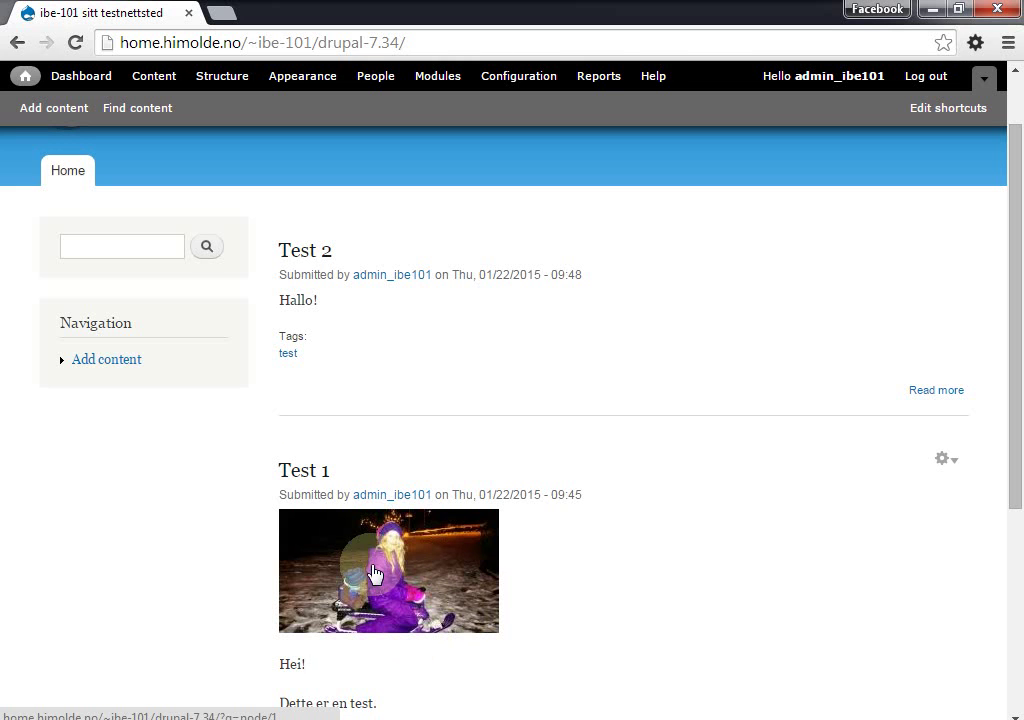
# Step: Review the full Test 1 article, open Structure, then switch to the Innholdsbehandling slide
pyautogui.click(311, 470)
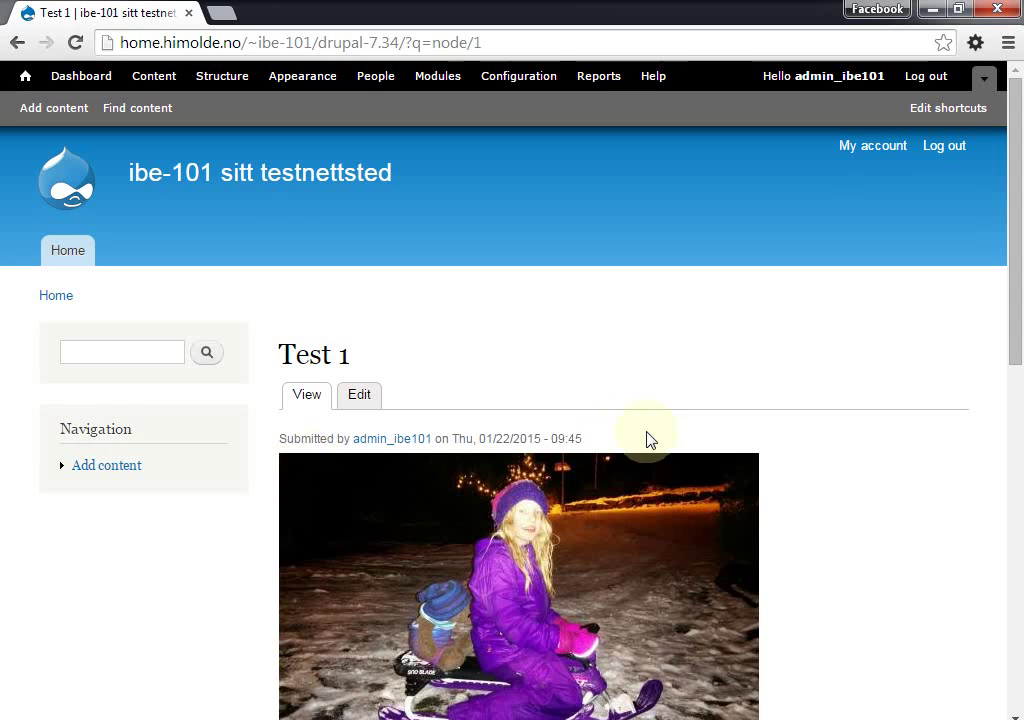
pyautogui.scroll(-3, 648, 440)
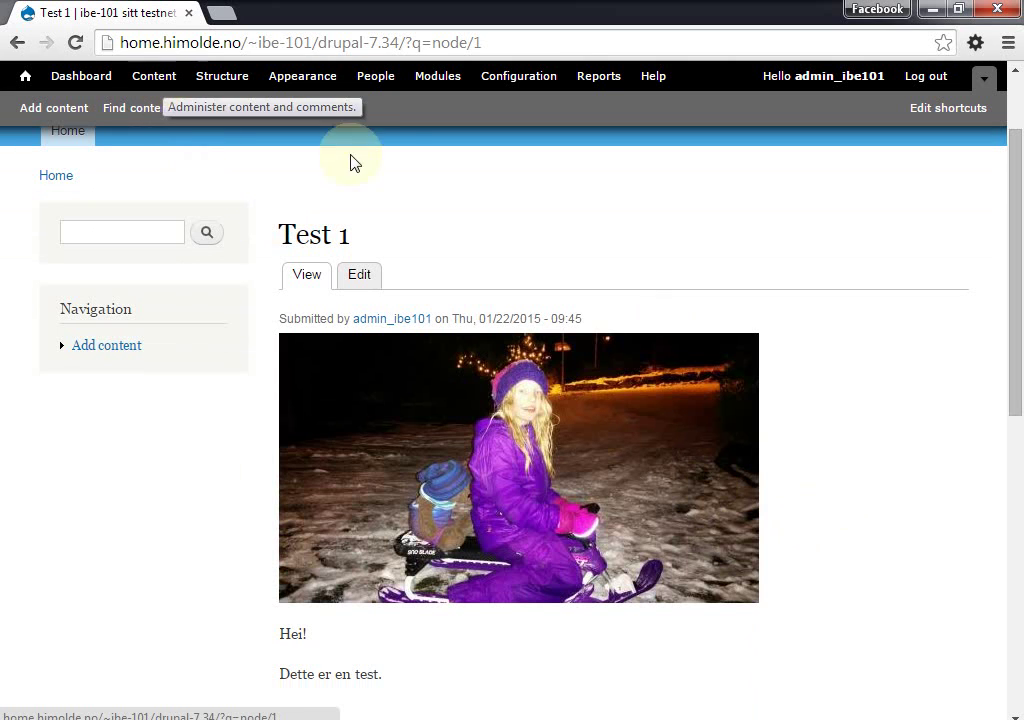
pyautogui.click(224, 80)
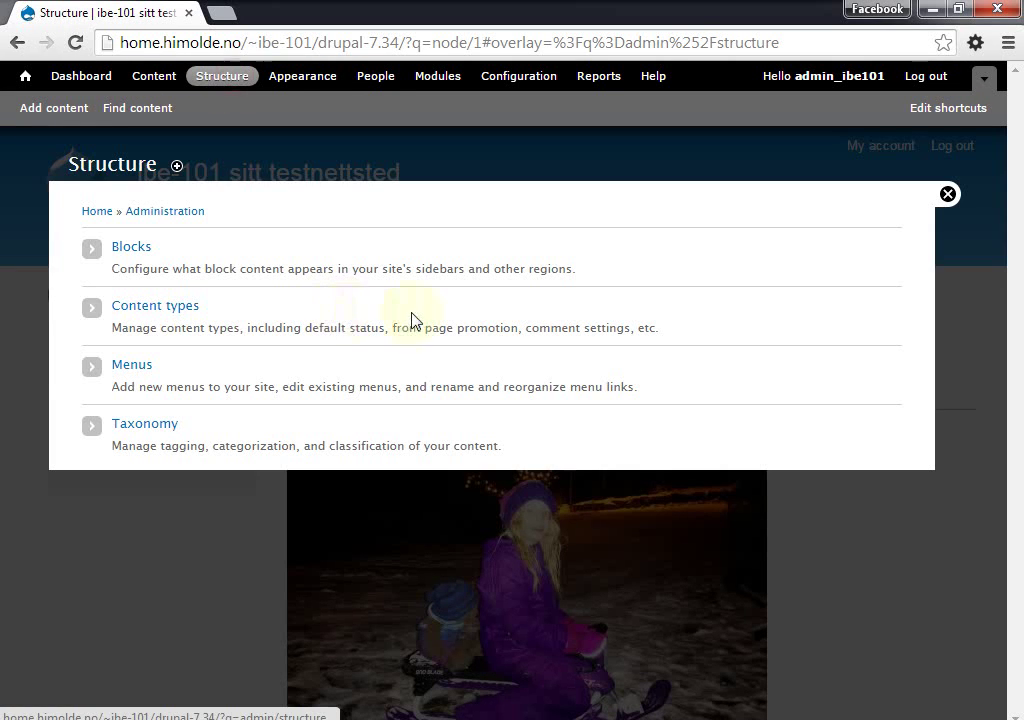
pyautogui.hotkey('alt', 'Tab')
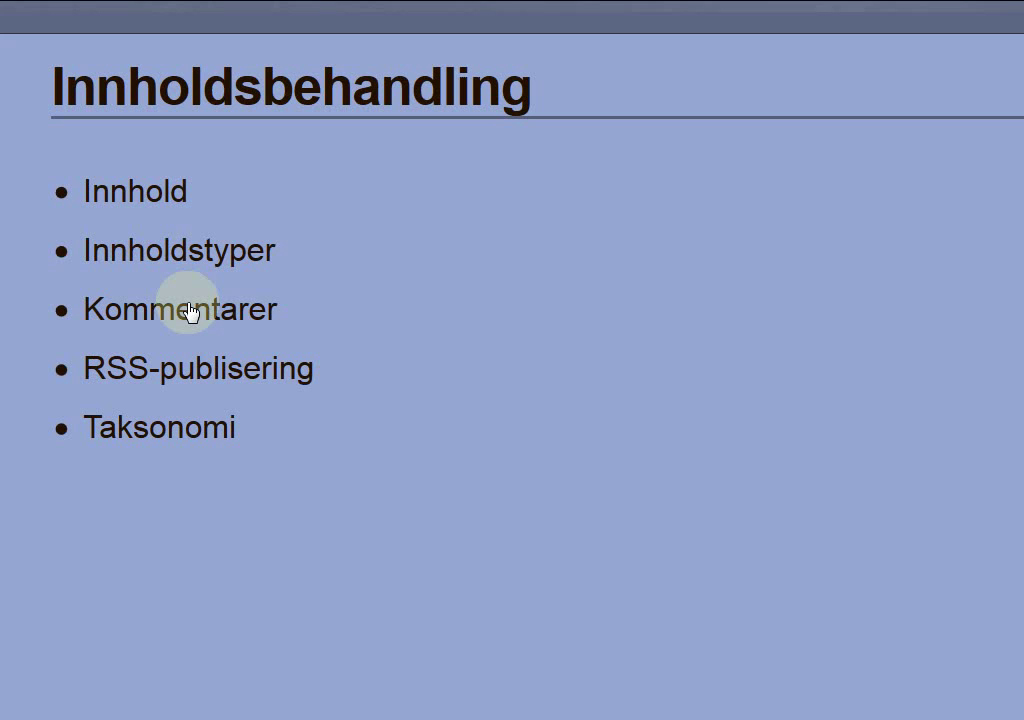
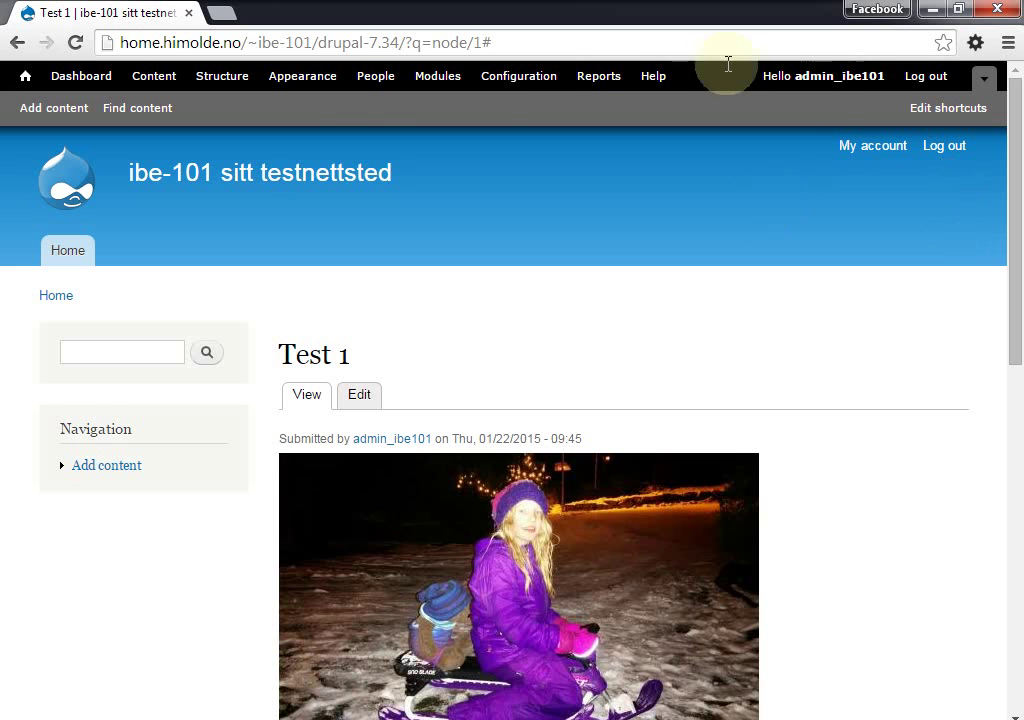
# Step: Scroll through the enabled and disabled themes under Appearance, then go to Structure
pyautogui.click(313, 84)
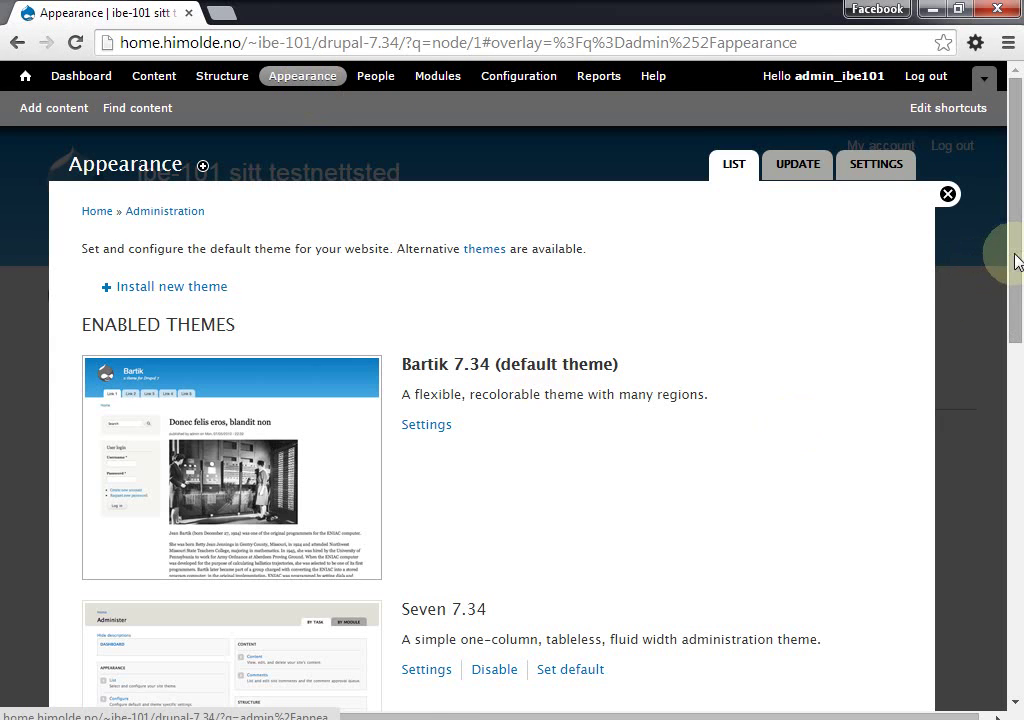
pyautogui.moveTo(1016, 262); pyautogui.dragTo(1007, 532)
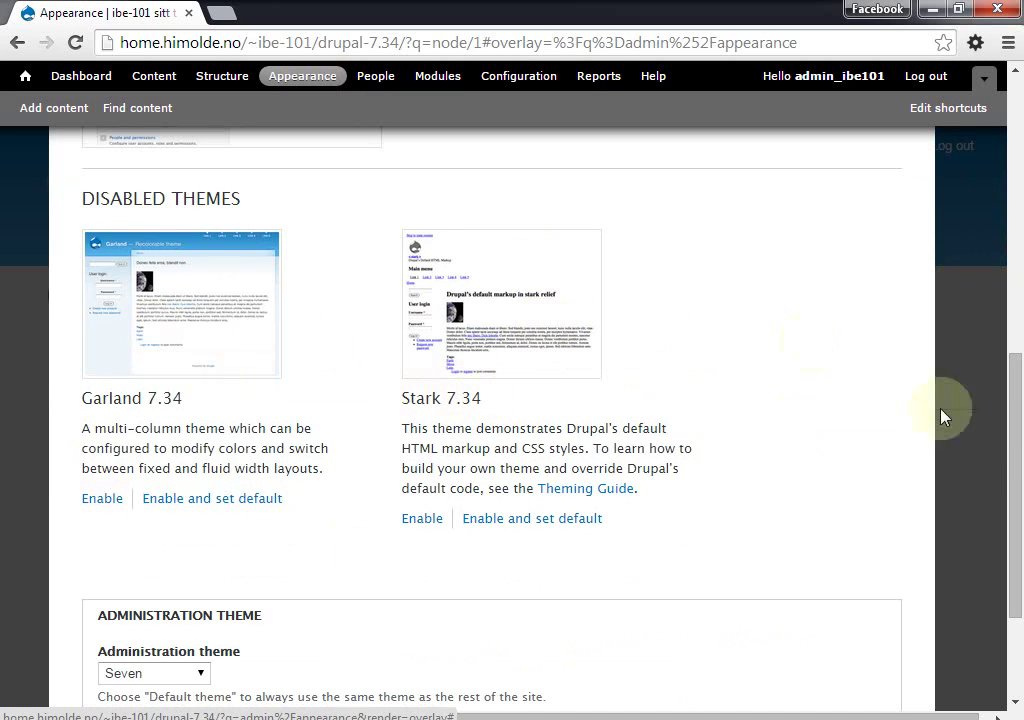
pyautogui.moveTo(1016, 458); pyautogui.dragTo(1006, 183)
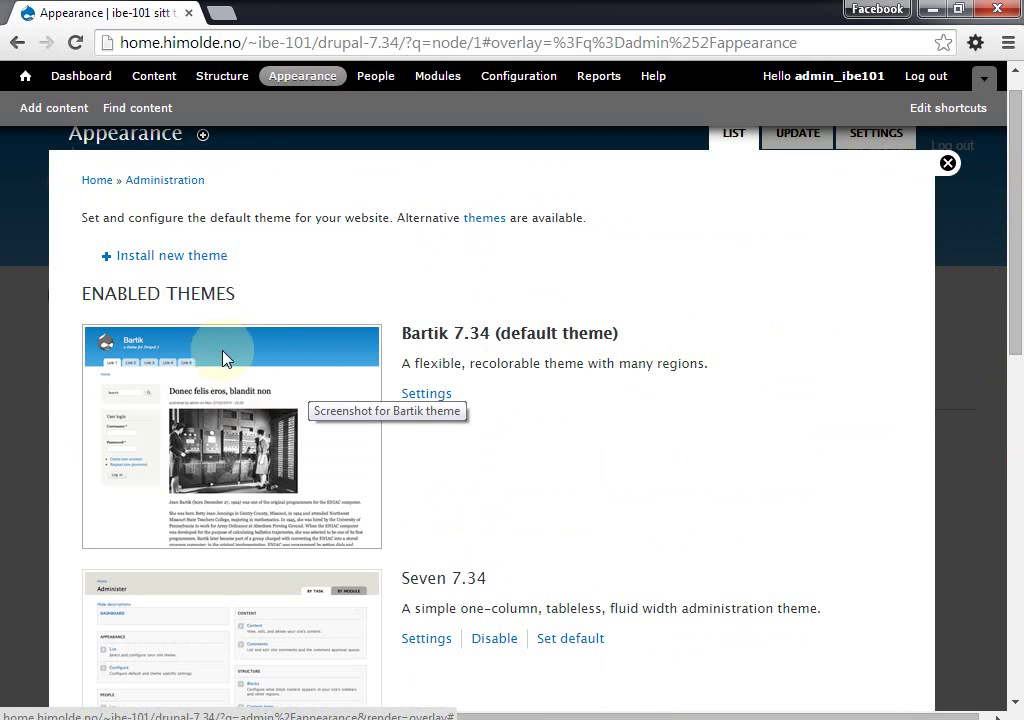
pyautogui.moveTo(1008, 304); pyautogui.dragTo(1012, 538)
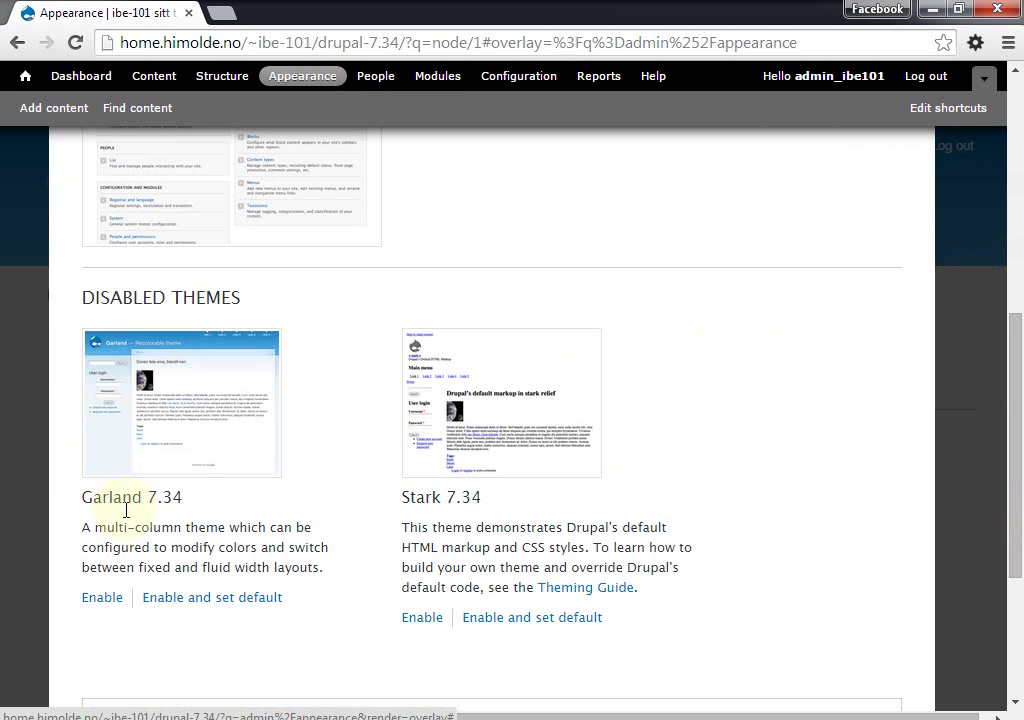
pyautogui.moveTo(1012, 389); pyautogui.dragTo(1020, 190)
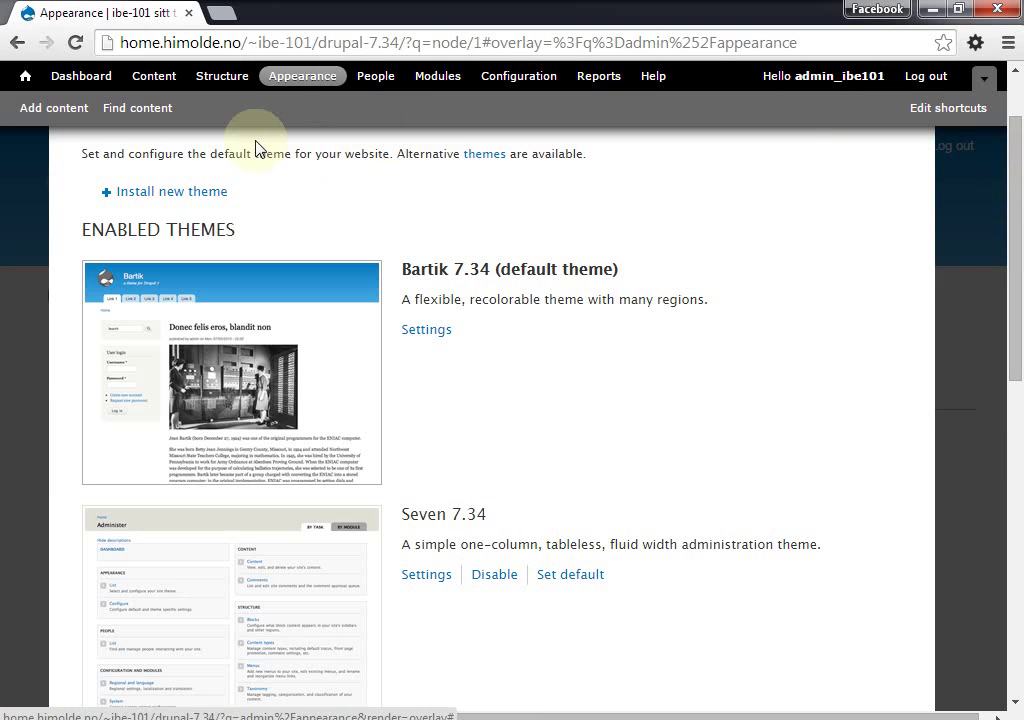
pyautogui.click(214, 80)
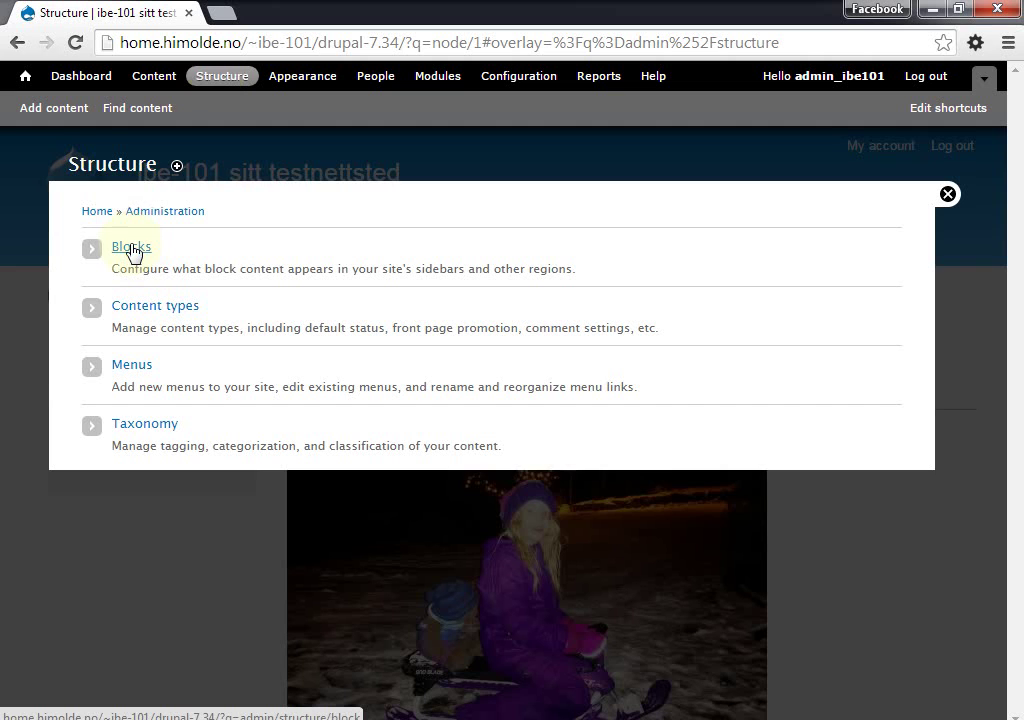
# Step: From the Blocks page, run 'Demonstrate block regions (Bartik)' to preview the region layout
pyautogui.click(131, 248)
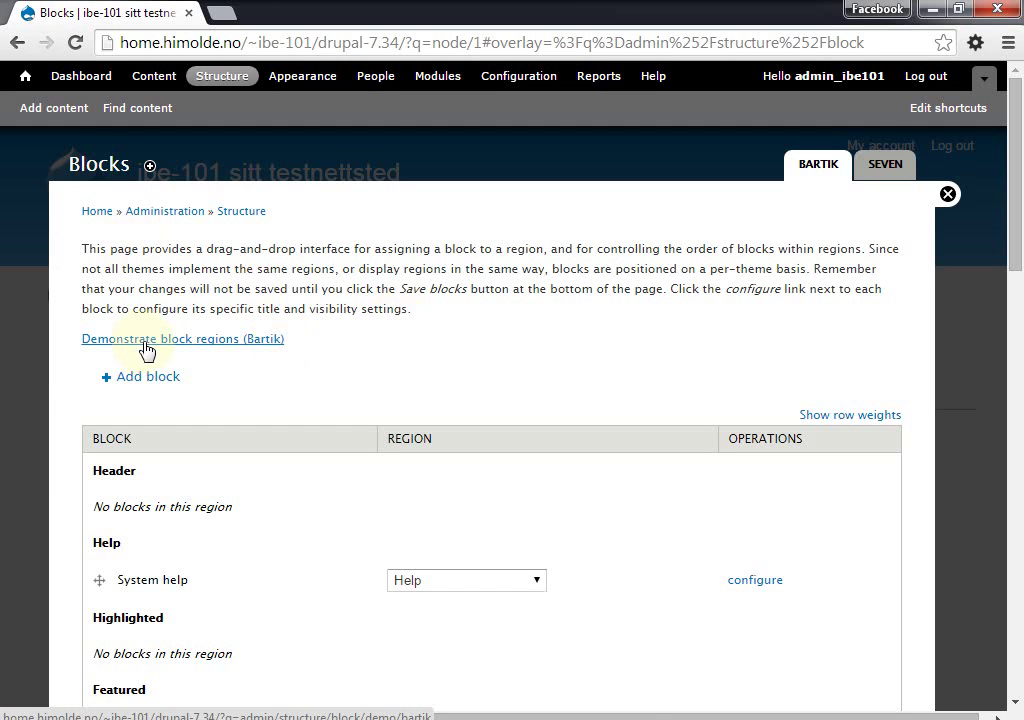
pyautogui.click(146, 345)
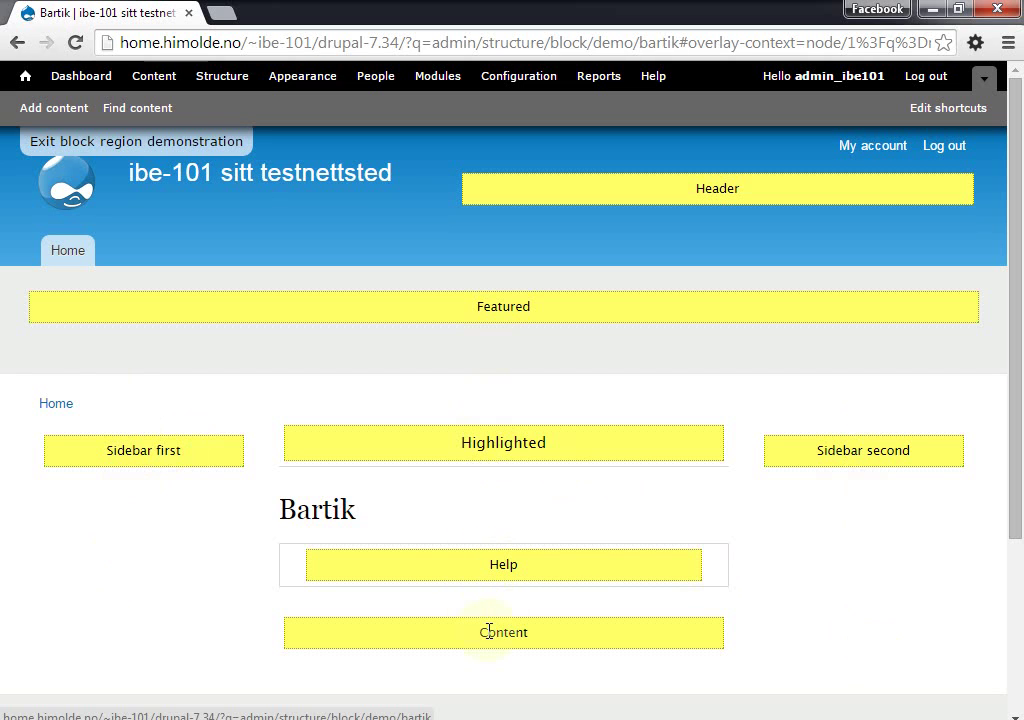
# Step: Scroll through the Bartik region demo and exit the block region demonstration
pyautogui.moveTo(1012, 436); pyautogui.dragTo(1017, 533)
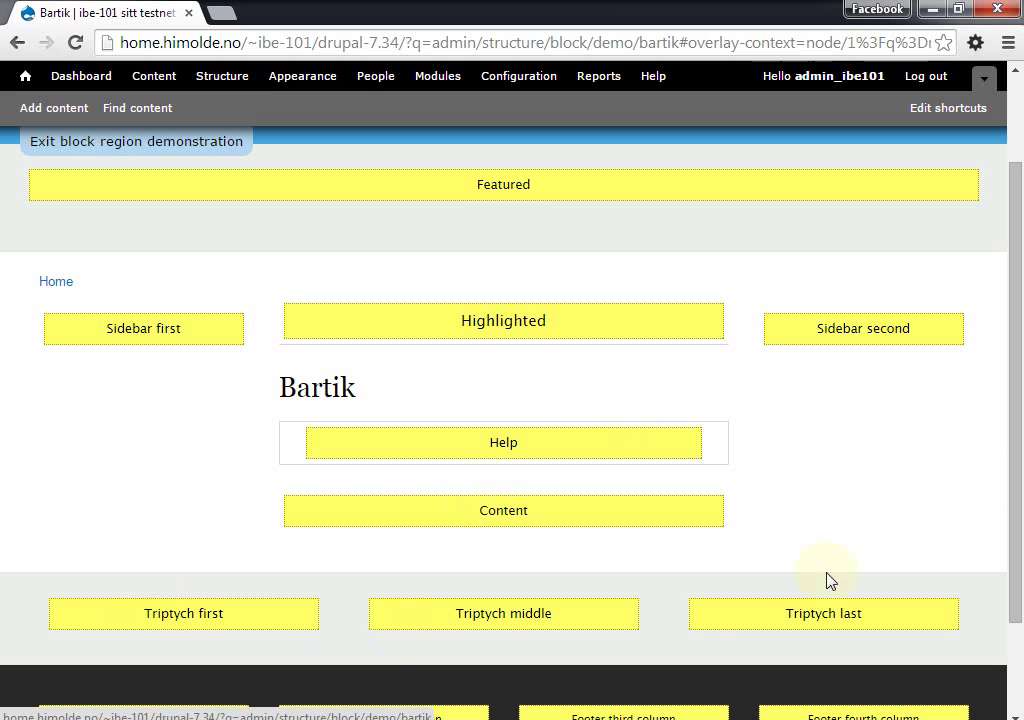
pyautogui.moveTo(1019, 514); pyautogui.dragTo(1016, 672)
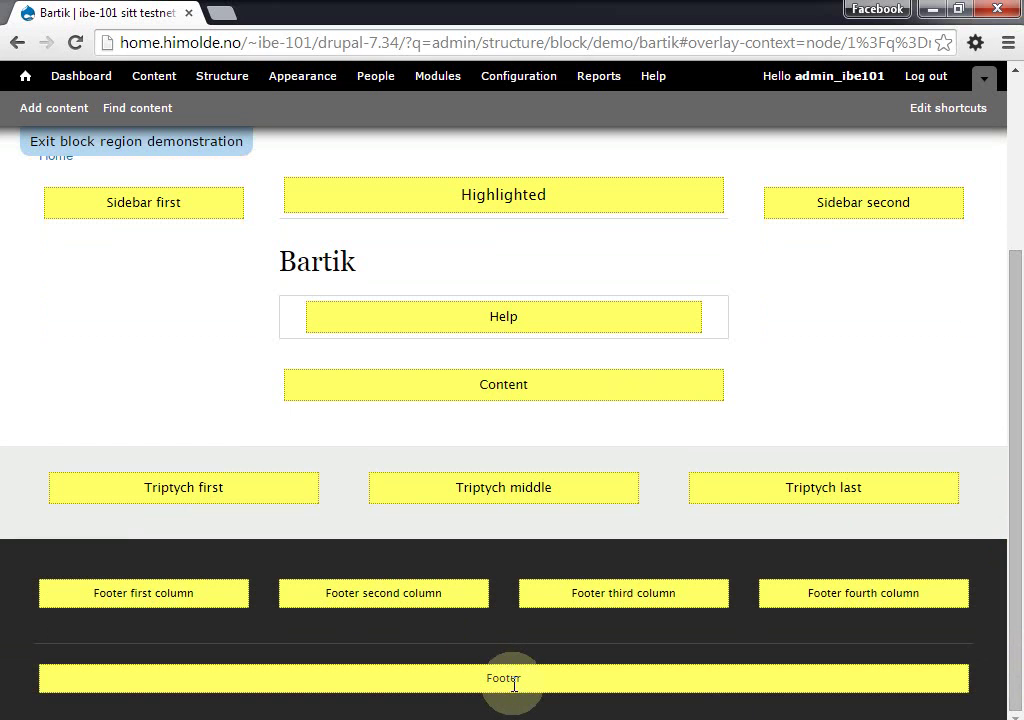
pyautogui.moveTo(1013, 473); pyautogui.dragTo(1012, 240)
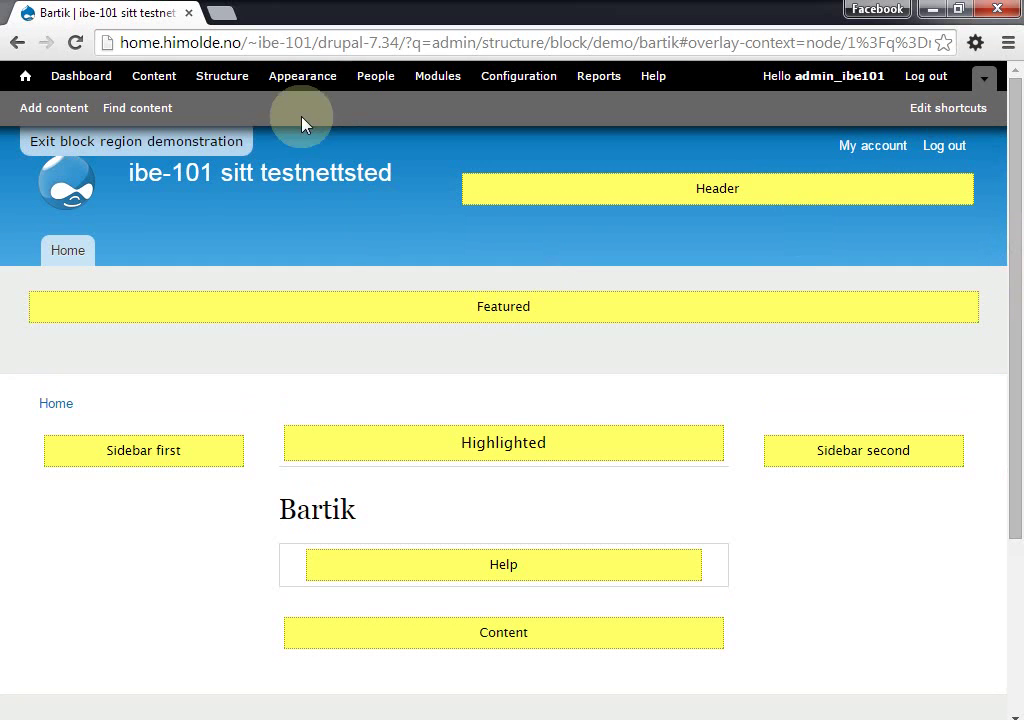
pyautogui.click(108, 150)
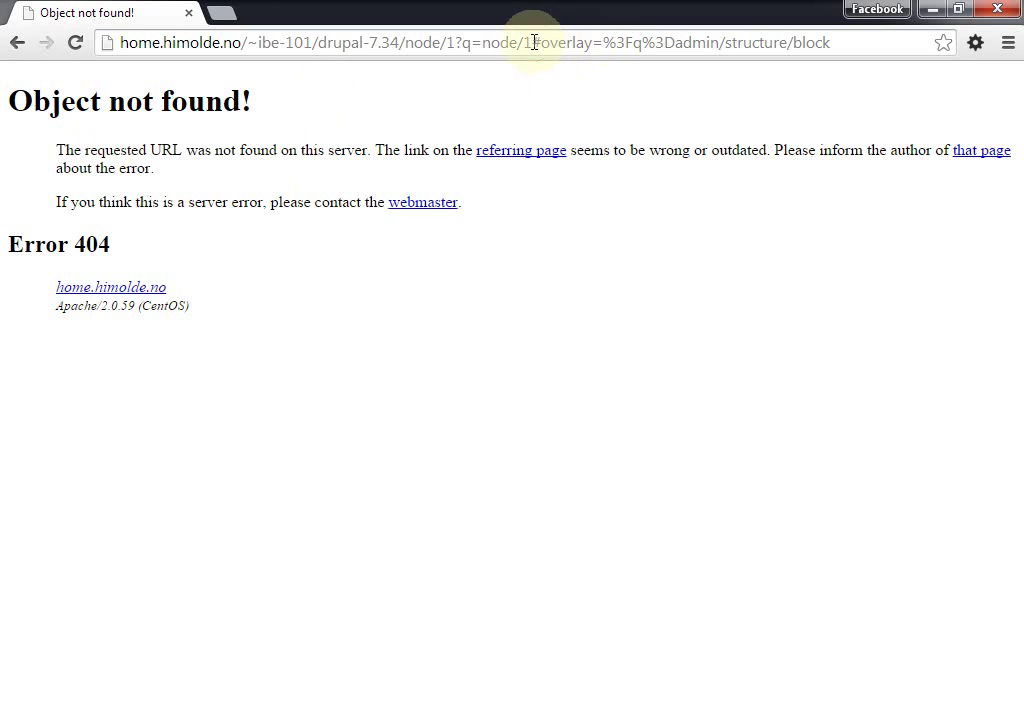
# Step: Trim the broken address back to the drupal-7.34/ root to reload the front page
pyautogui.moveTo(534, 42); pyautogui.dragTo(937, 23)
pyautogui.press('BackSpace')
pyautogui.press('BackSpace')
pyautogui.press('BackSpace')
pyautogui.press('BackSpace')
pyautogui.press('BackSpace')
pyautogui.press('BackSpace')
pyautogui.press('BackSpace')
pyautogui.press('BackSpace')
pyautogui.press('BackSpace')
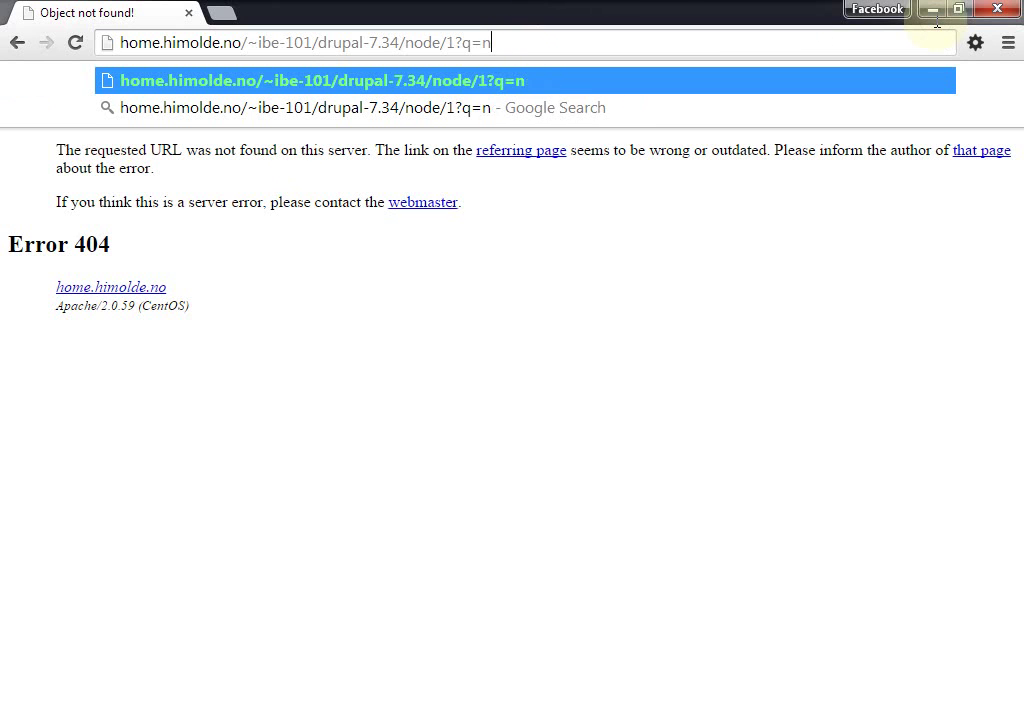
pyautogui.press('BackSpace')
pyautogui.press('BackSpace')
pyautogui.press('BackSpace')
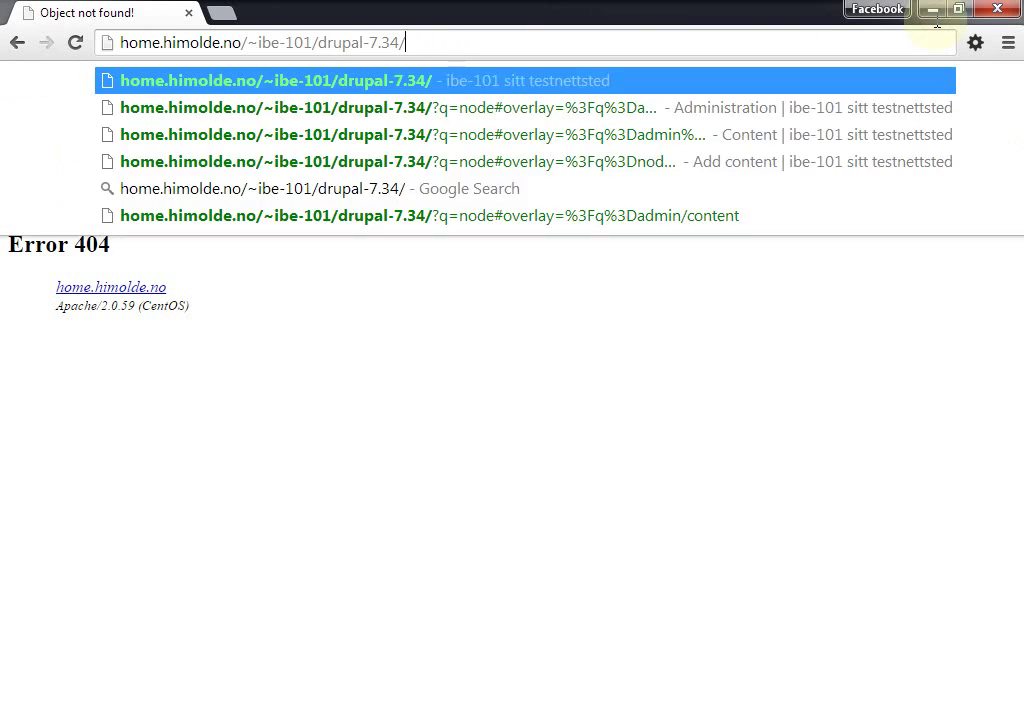
pyautogui.press('Return')
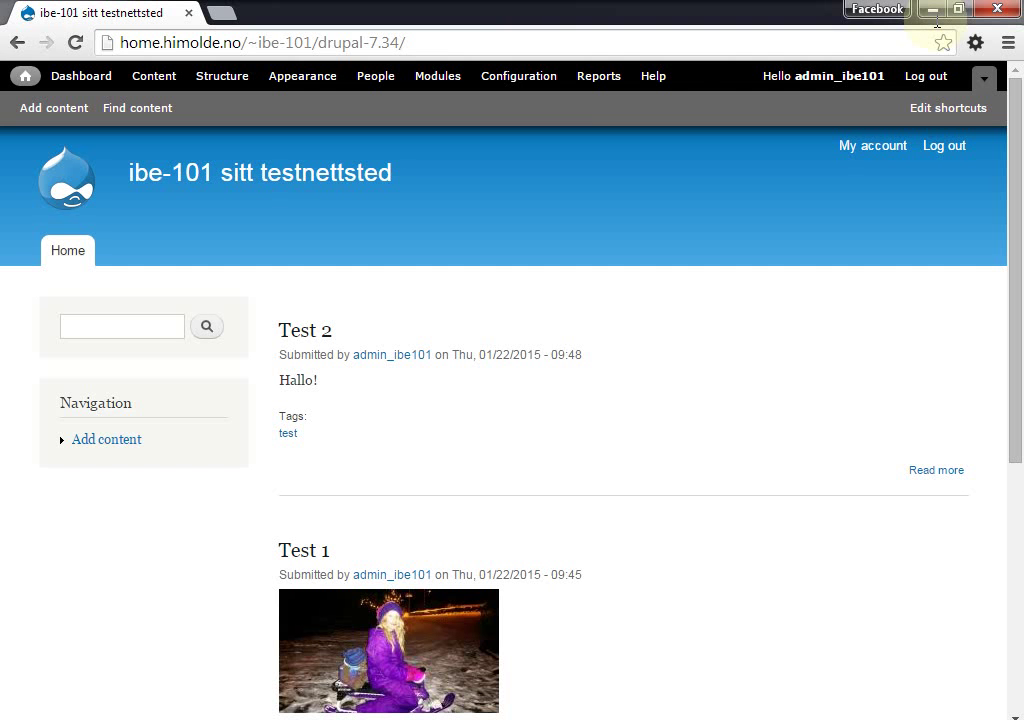
# Step: Start a new custom block under Structure > Blocks with the title 'My footer'
pyautogui.click(223, 84)
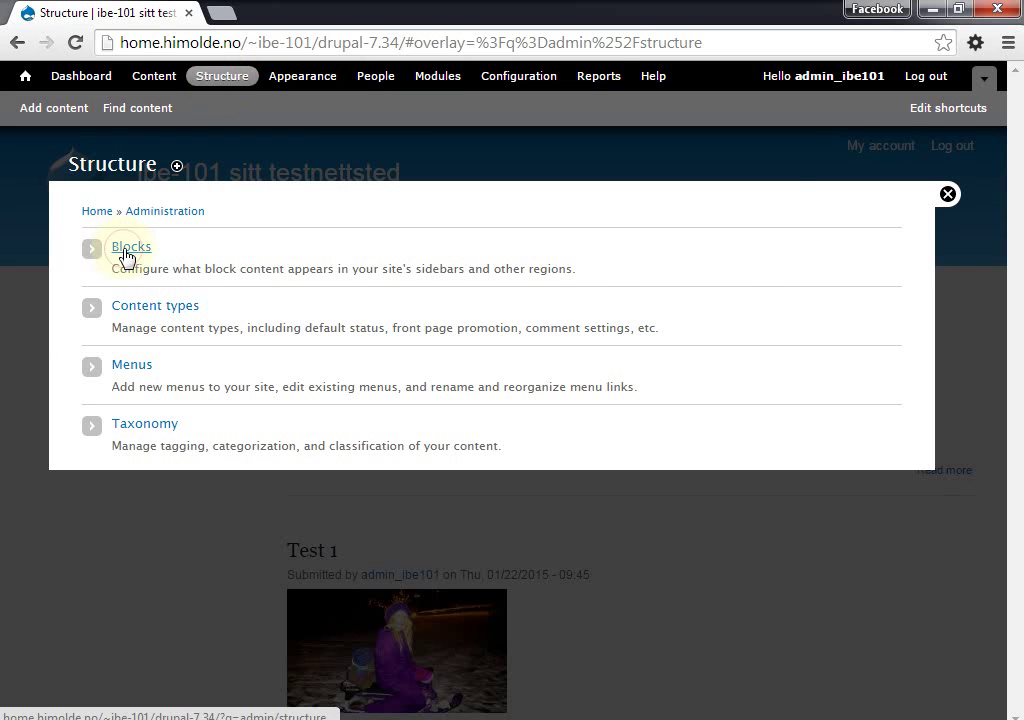
pyautogui.click(126, 256)
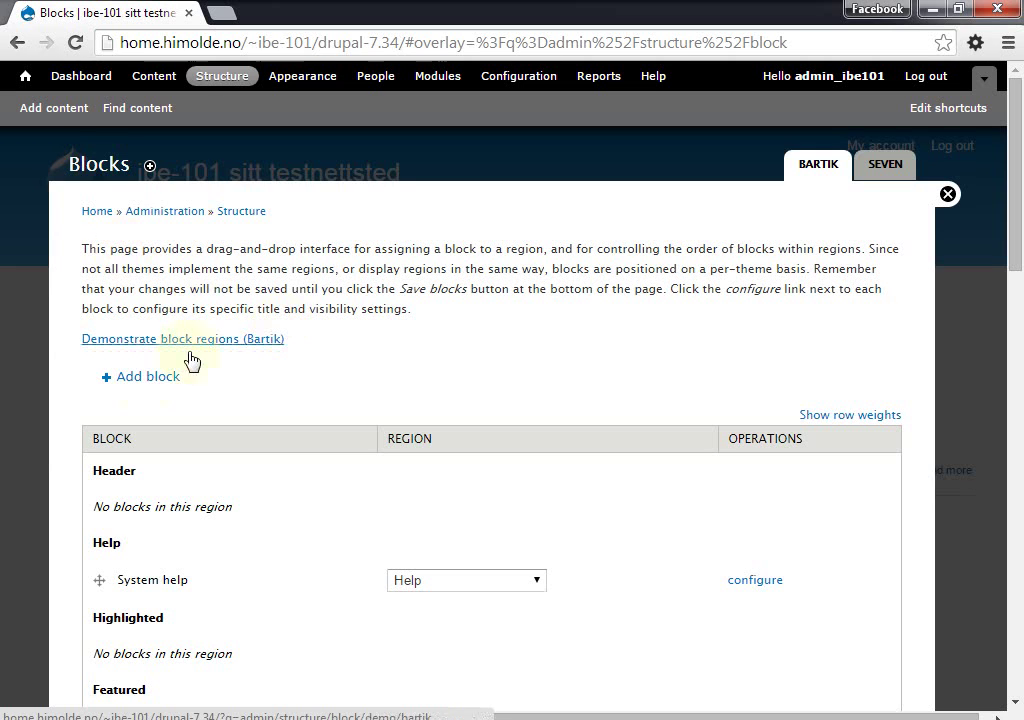
pyautogui.click(145, 377)
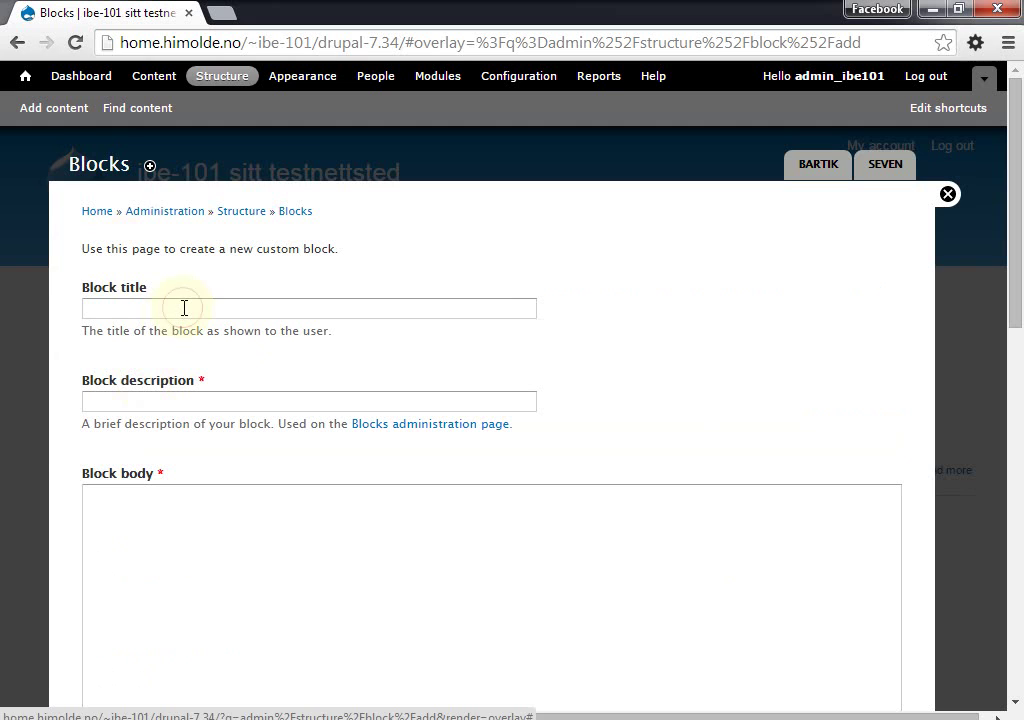
pyautogui.click(183, 307)
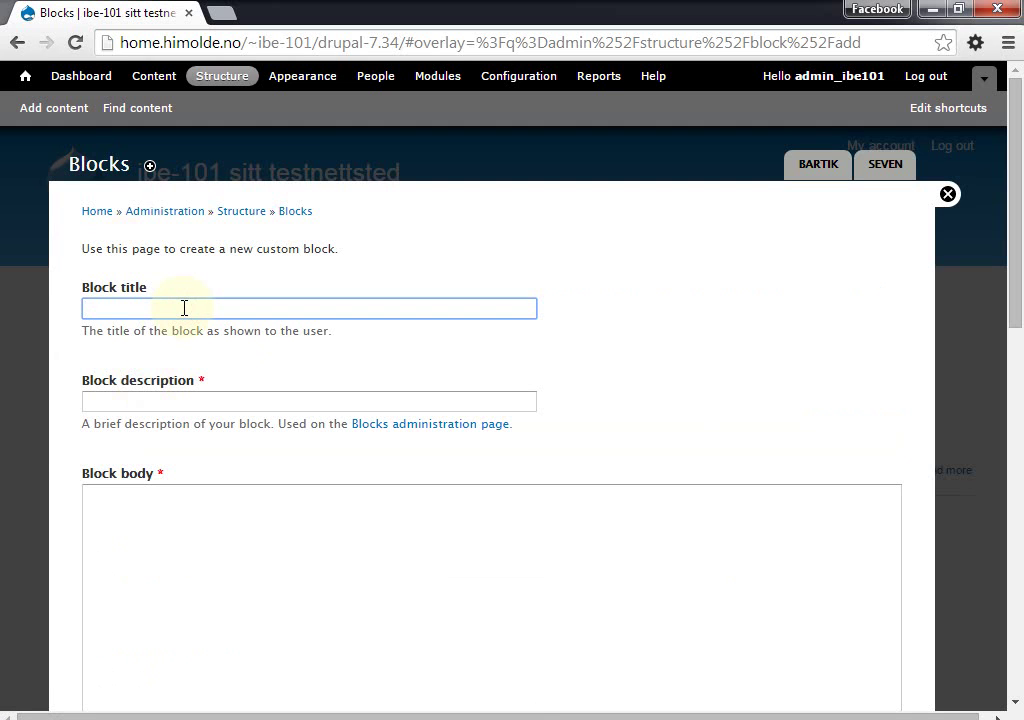
pyautogui.write('My footer')
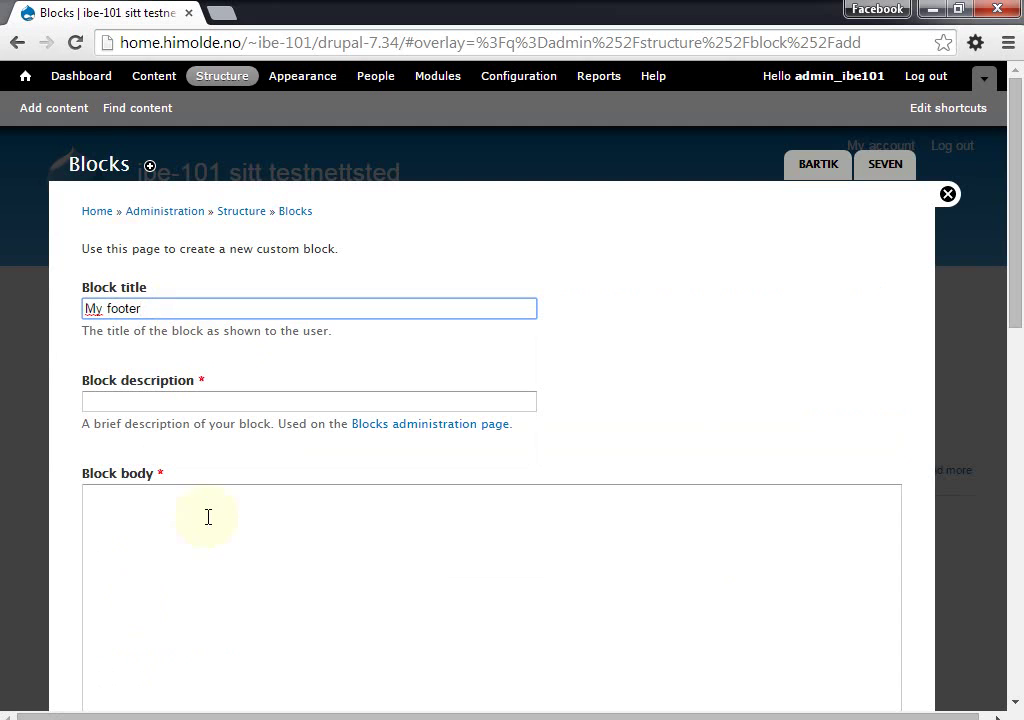
# Step: Give the block description 'My footer' and body 'Dette er mitt nettstedet' plus the author's name
pyautogui.click(169, 410)
pyautogui.write('My f')
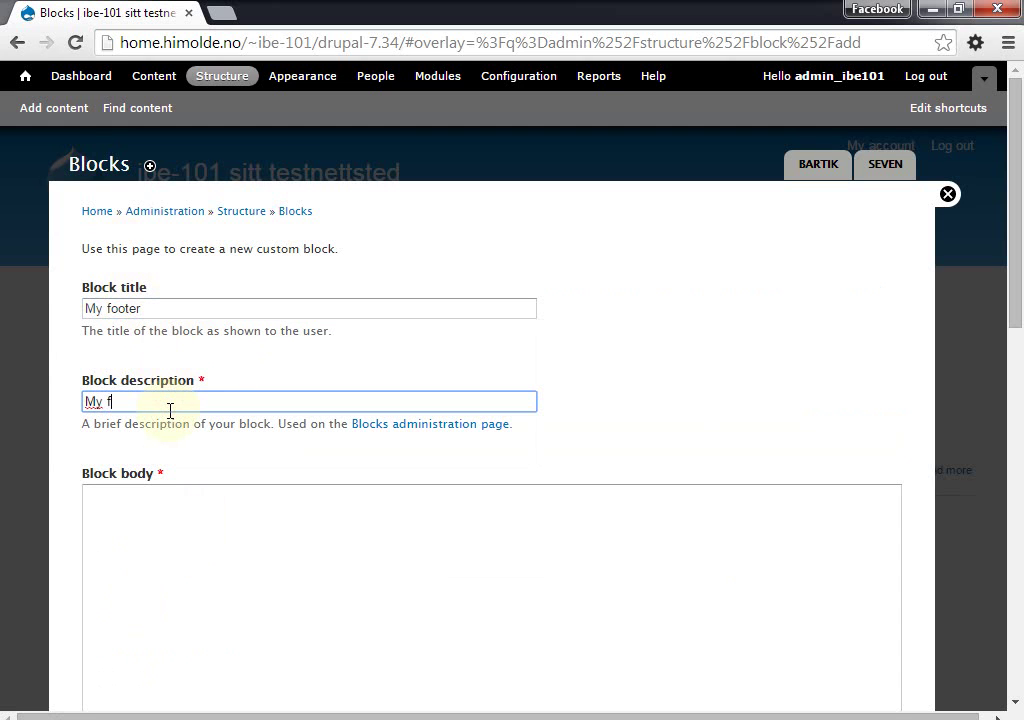
pyautogui.write('oot')
pyautogui.press('BackSpace')
pyautogui.press('BackSpace')
pyautogui.press('BackSpace')
pyautogui.press('BackSpace')
pyautogui.press('BackSpace')
pyautogui.write('footer')
pyautogui.click(153, 578)
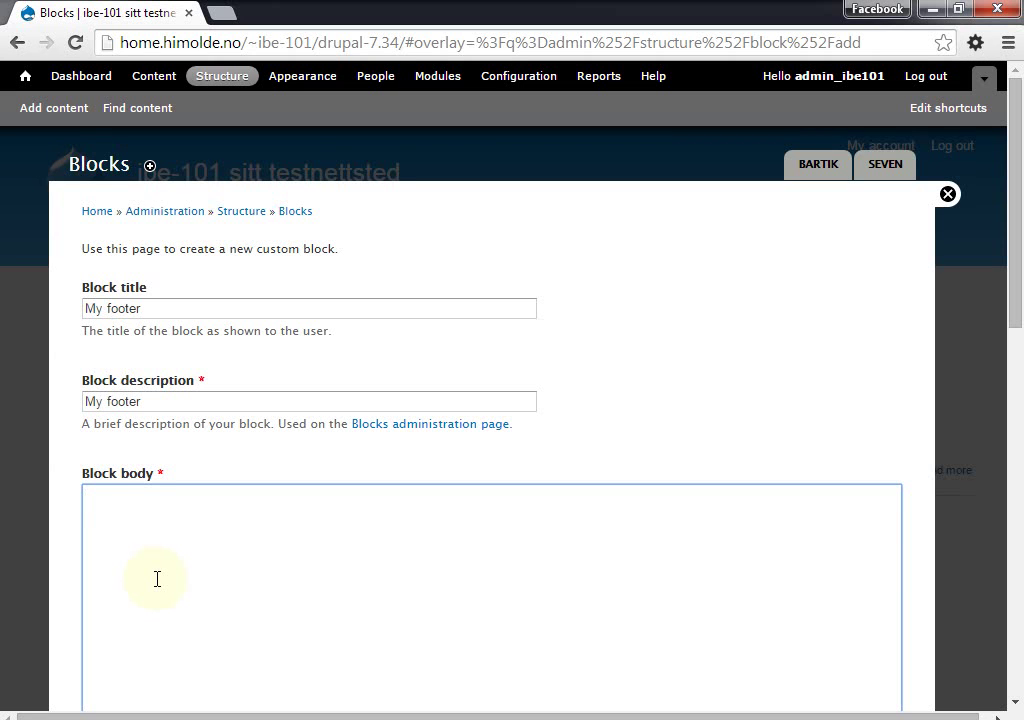
pyautogui.write('Dette er ')
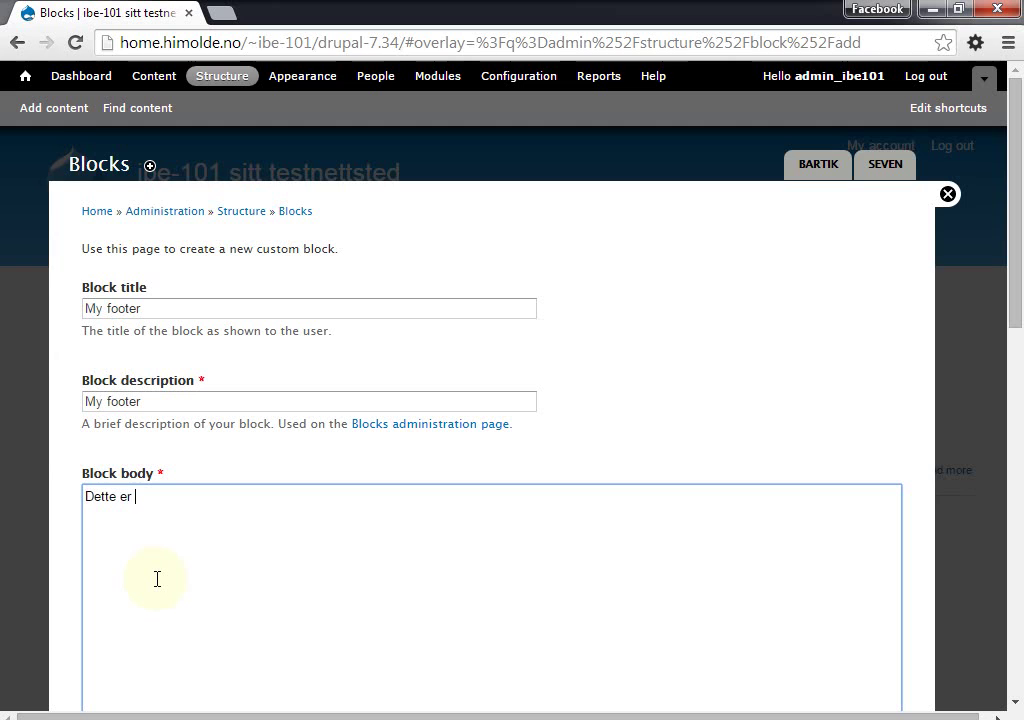
pyautogui.write('mitt nett')
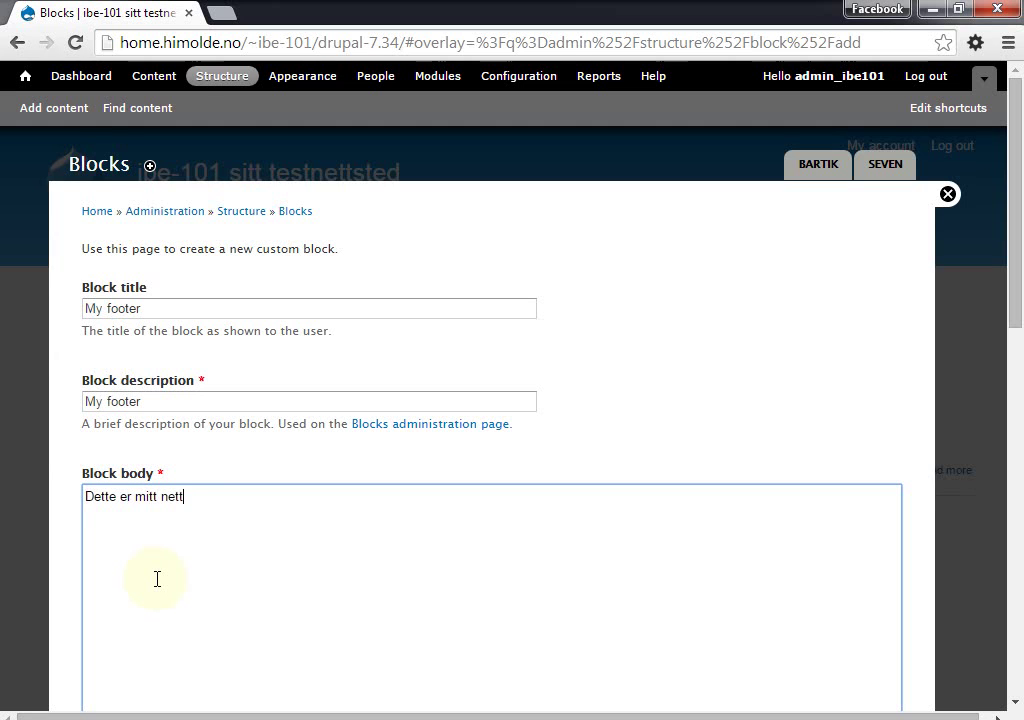
pyautogui.write('stedet - Hans')
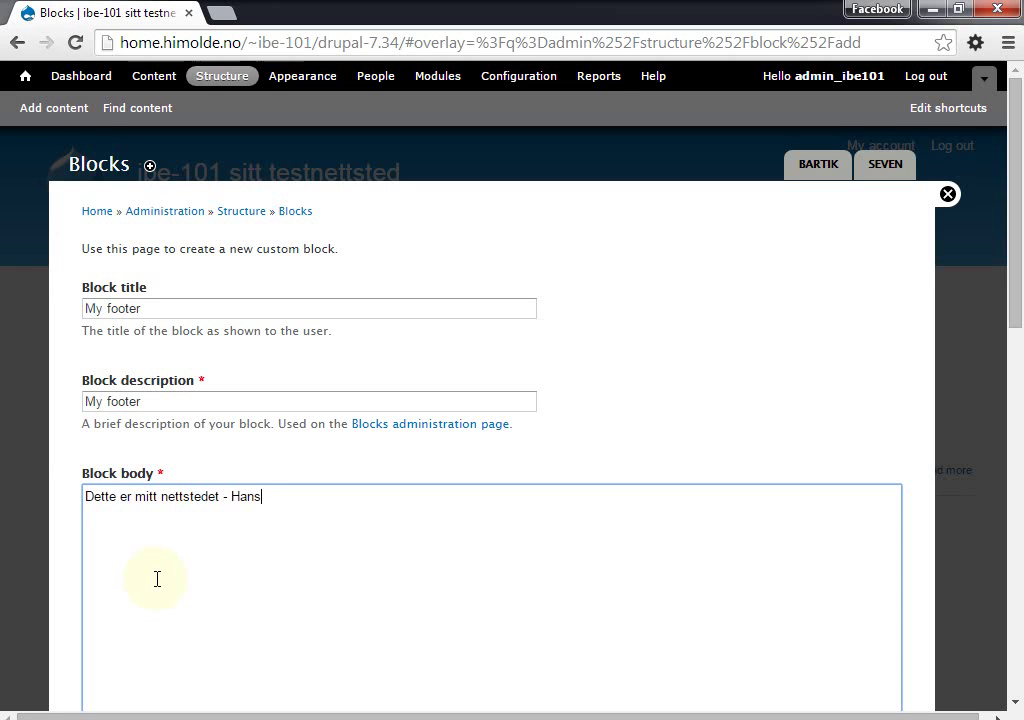
pyautogui.moveTo(1015, 247); pyautogui.dragTo(978, 651)
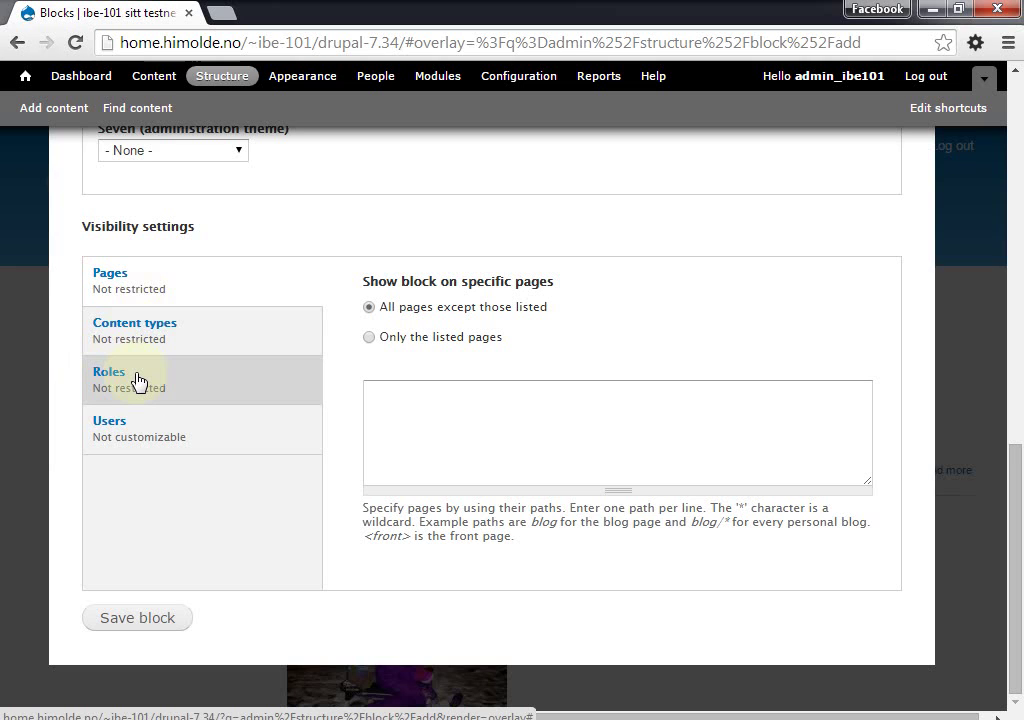
# Step: Save the new My footer block and look over its region options without choosing one
pyautogui.click(128, 620)
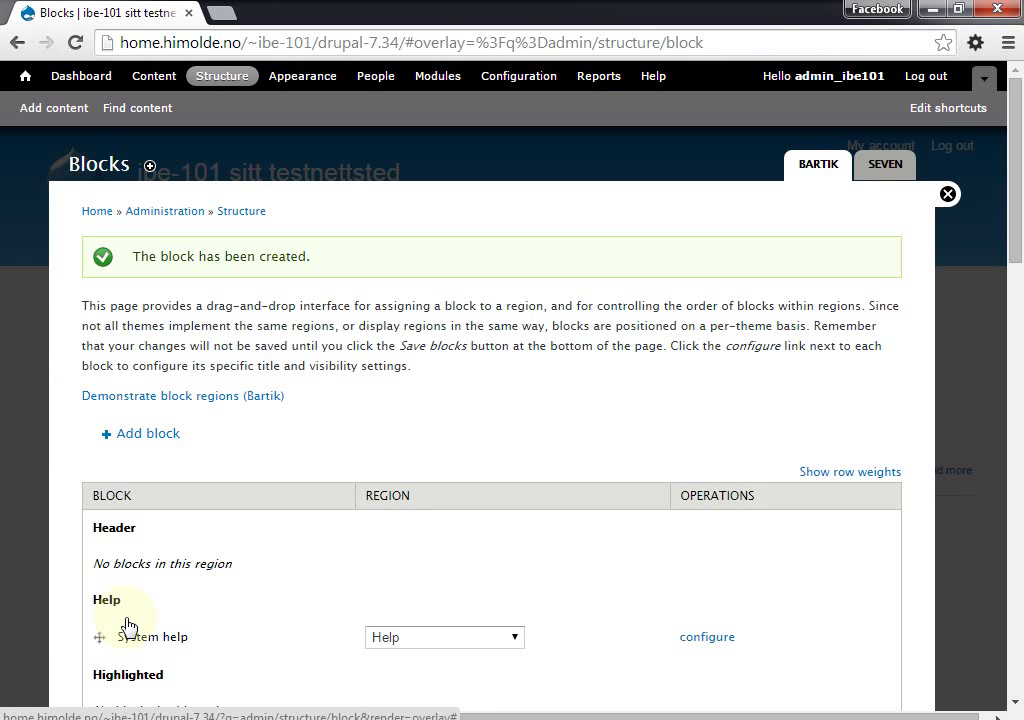
pyautogui.scroll(-15, 761, 428)
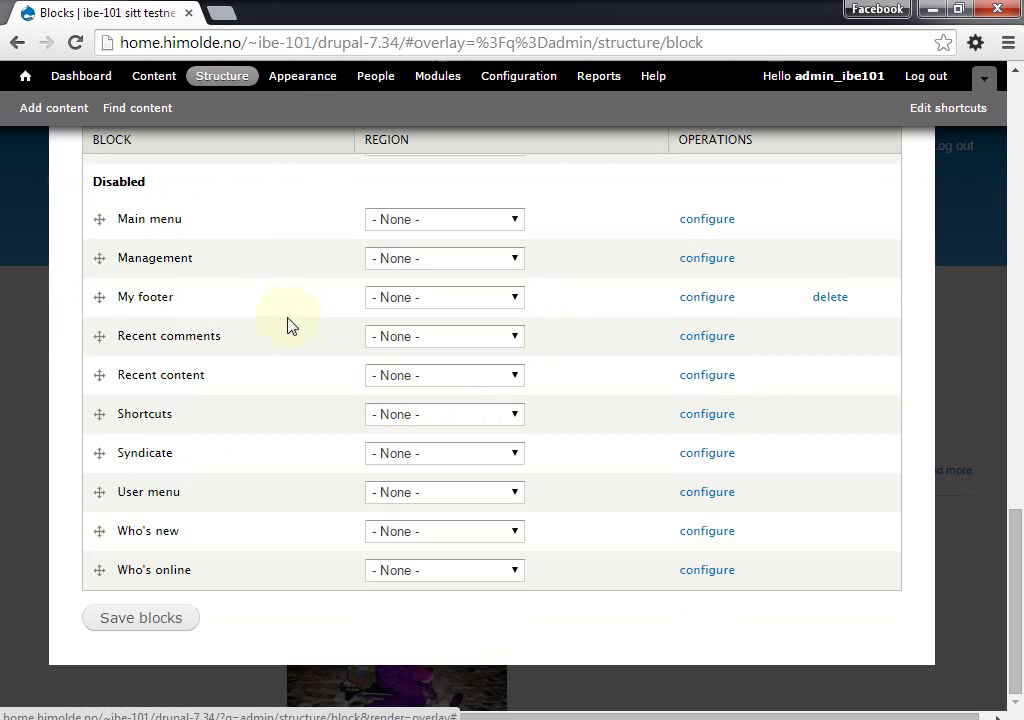
pyautogui.click(516, 299)
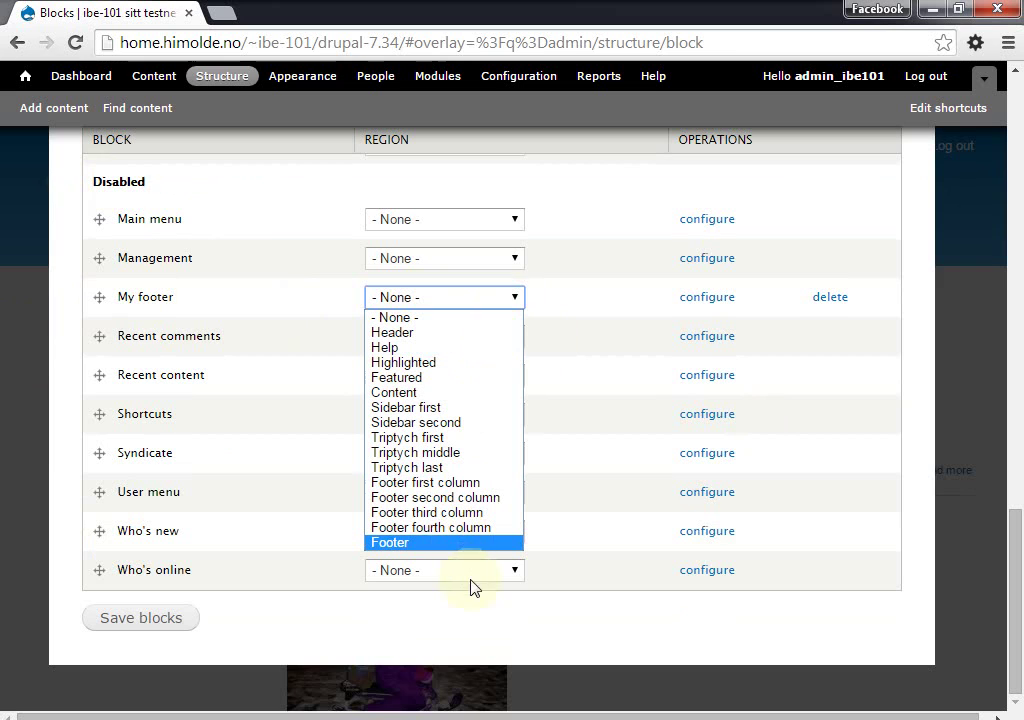
pyautogui.click(489, 623)
# Step: Drag the My footer row into the Footer region and save the blocks
pyautogui.click(98, 297)
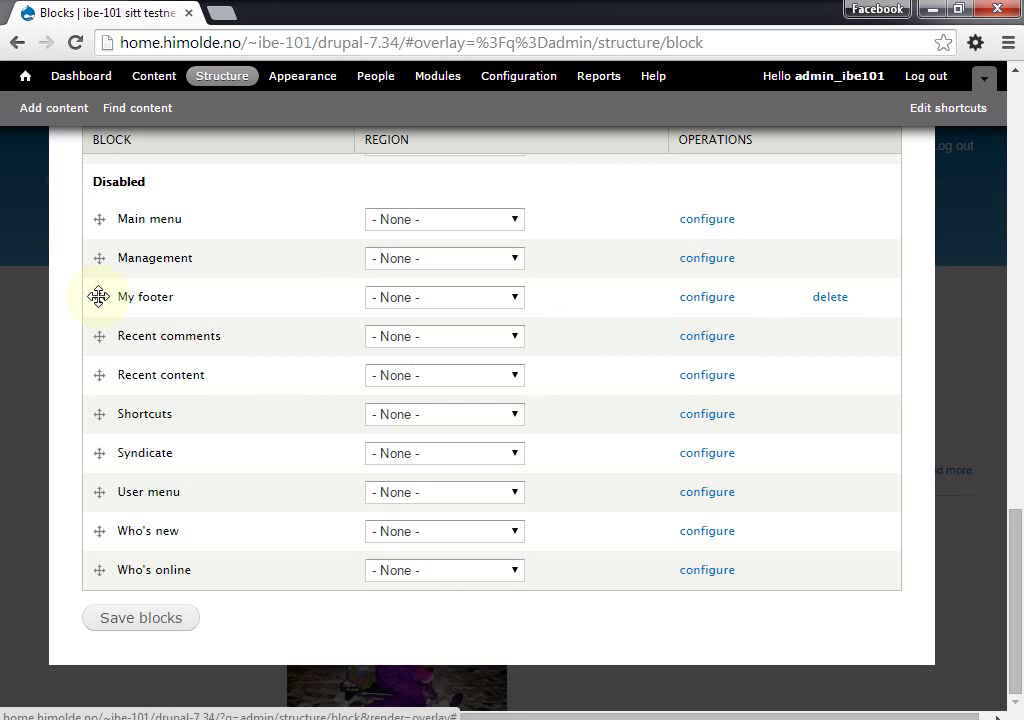
pyautogui.moveTo(97, 296); pyautogui.dragTo(129, 249)
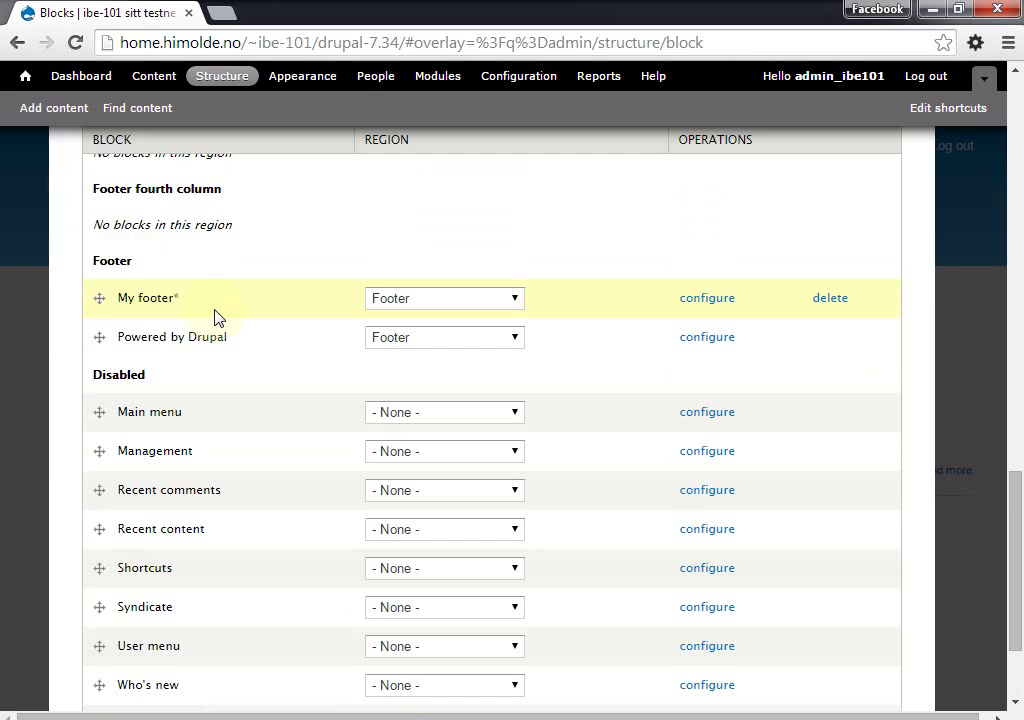
pyautogui.scroll(-3, 216, 316)
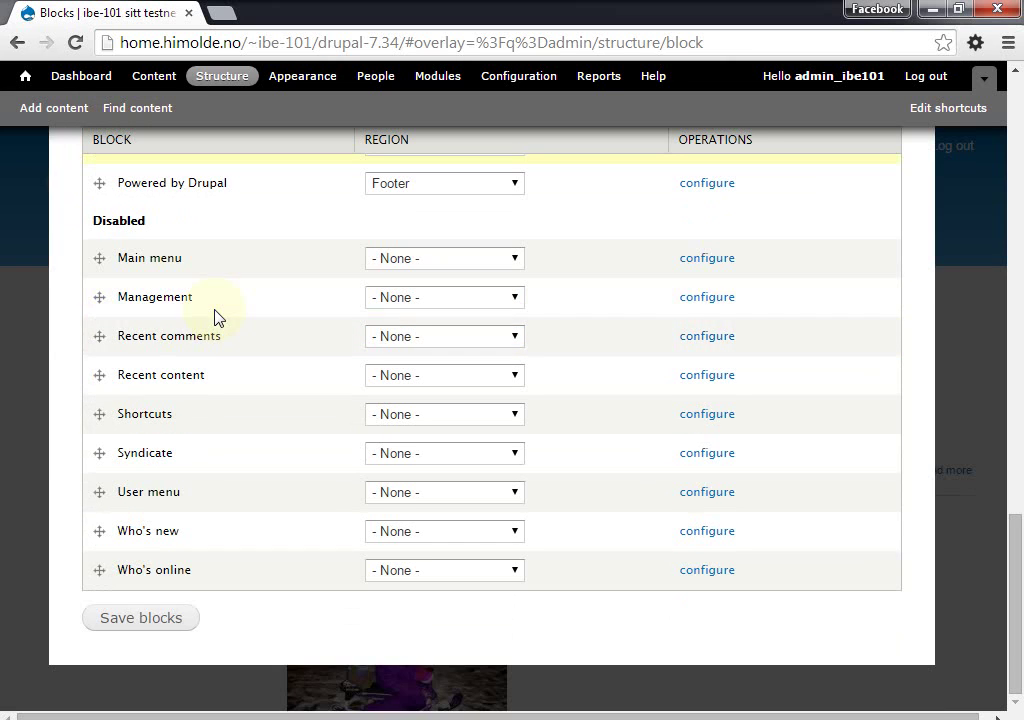
pyautogui.click(126, 620)
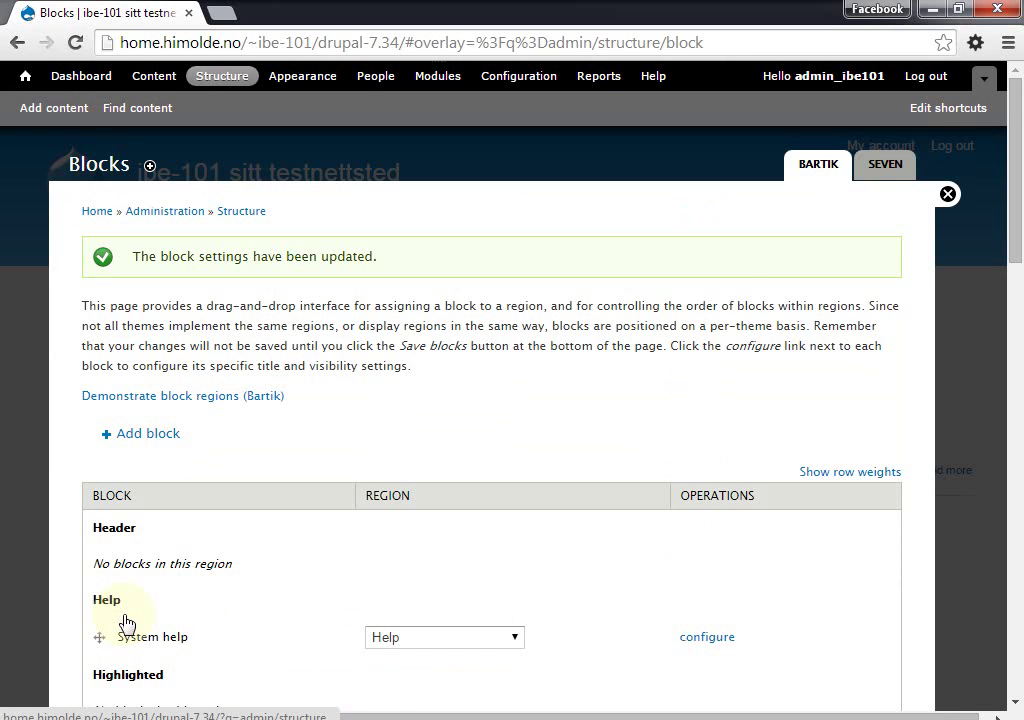
# Step: Close the overlay and check the My footer text at the bottom of the front page
pyautogui.click(948, 195)
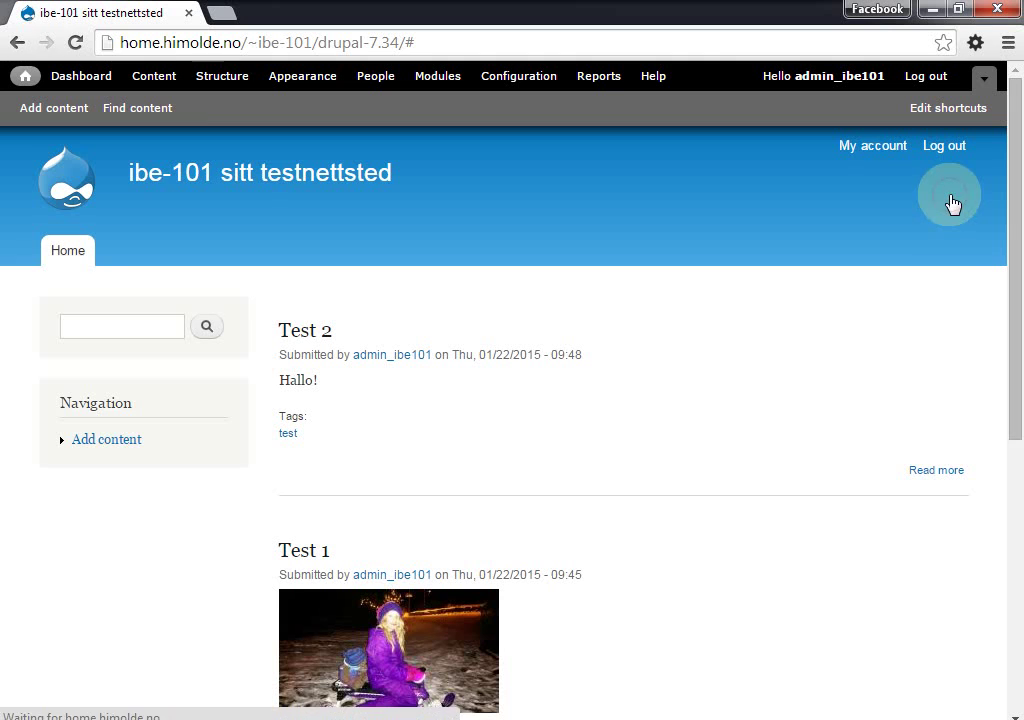
pyautogui.scroll(-5, 952, 204)
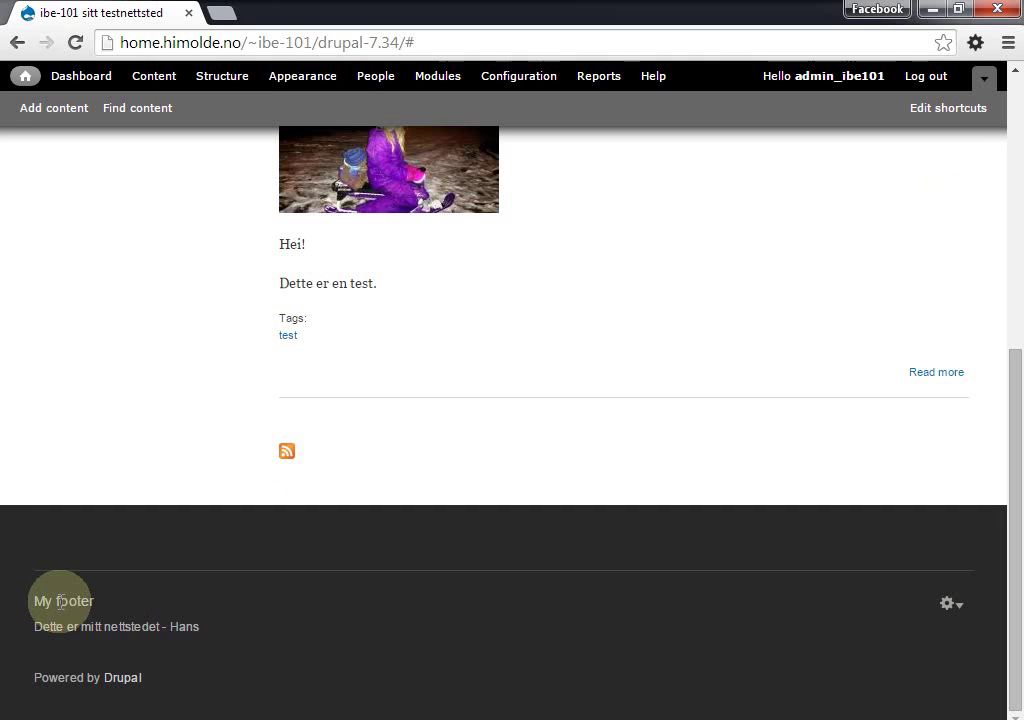
pyautogui.moveTo(23, 624); pyautogui.dragTo(207, 637)
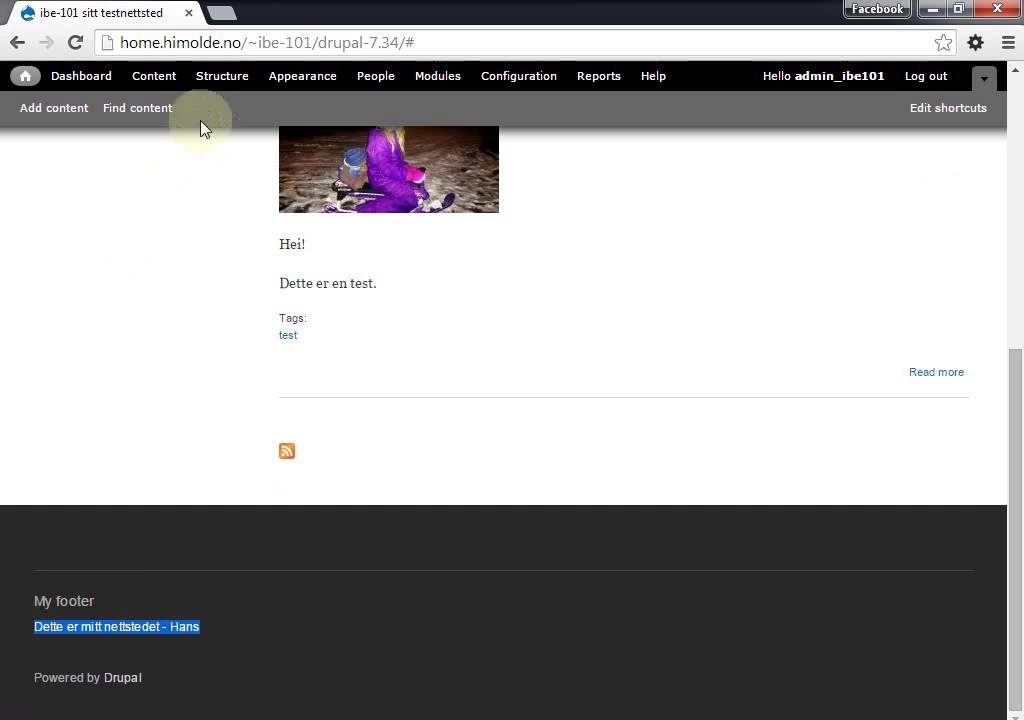
# Step: Return to Structure > Blocks, where My footer sits with Powered by Drupal in Footer
pyautogui.click(216, 78)
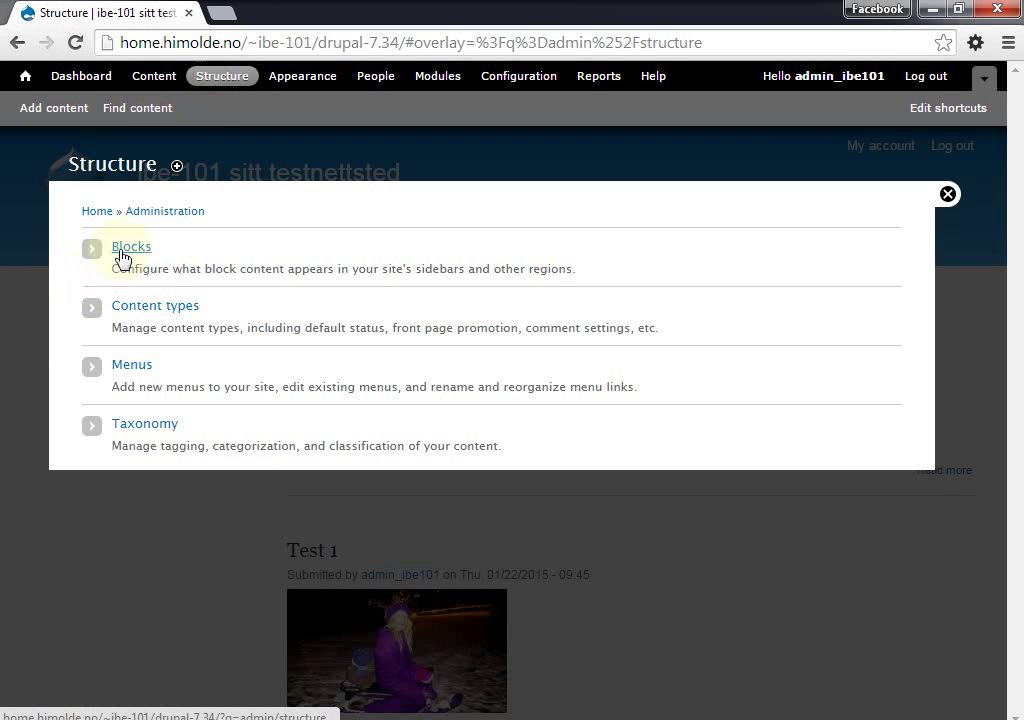
pyautogui.click(126, 259)
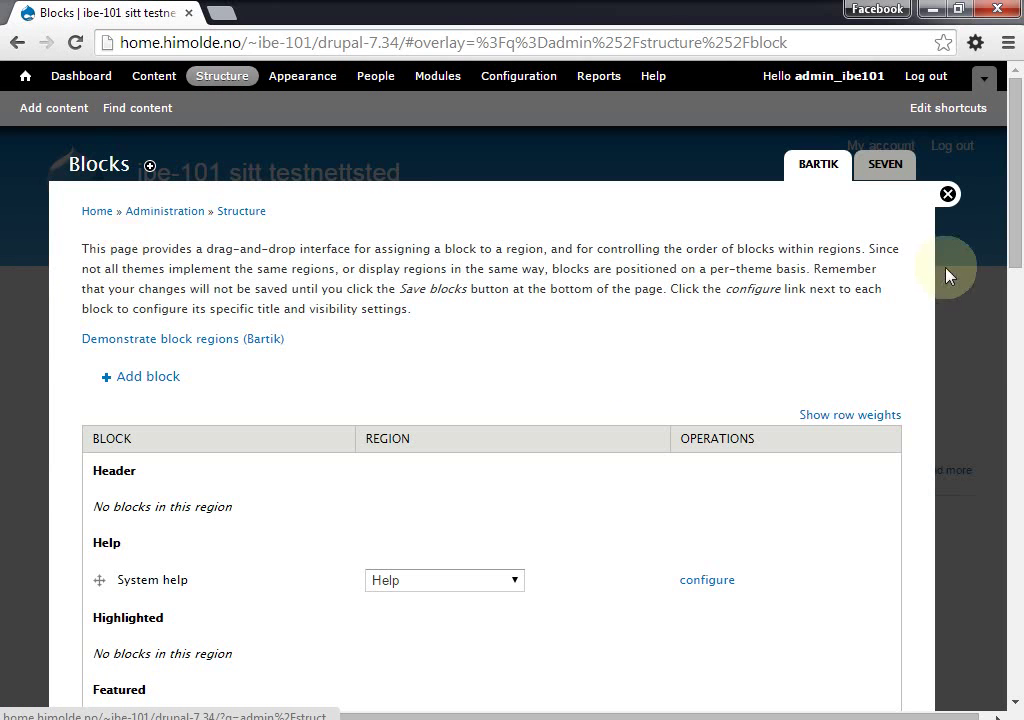
pyautogui.moveTo(1013, 217); pyautogui.dragTo(1012, 570)
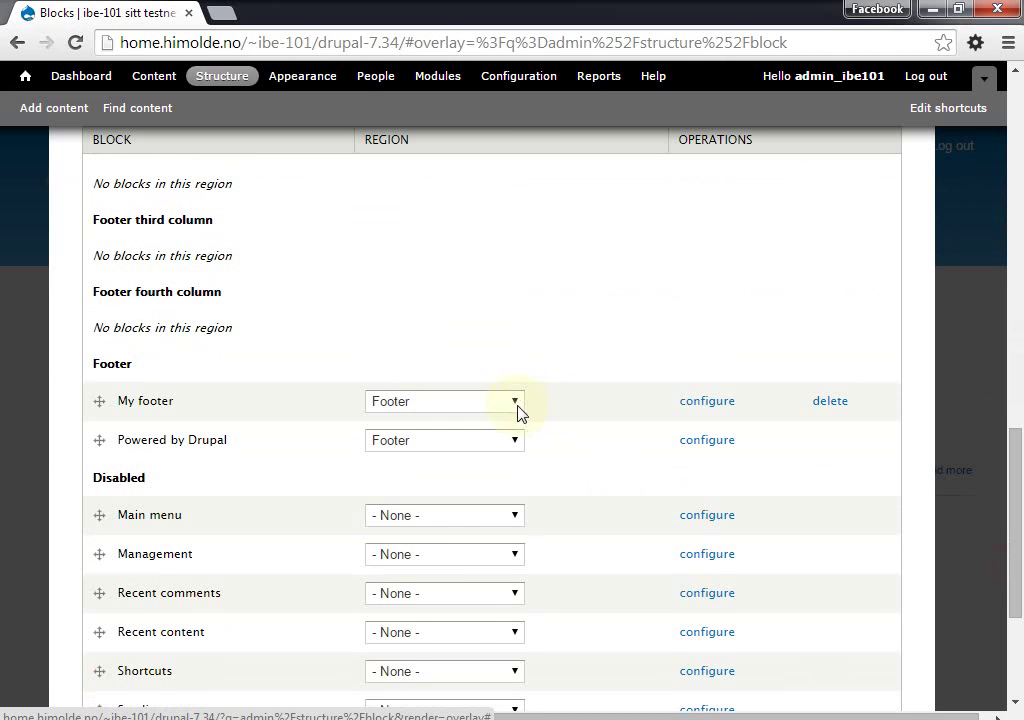
# Step: Set My footer's region to Sidebar second, save the blocks, and view the front page
pyautogui.click(514, 402)
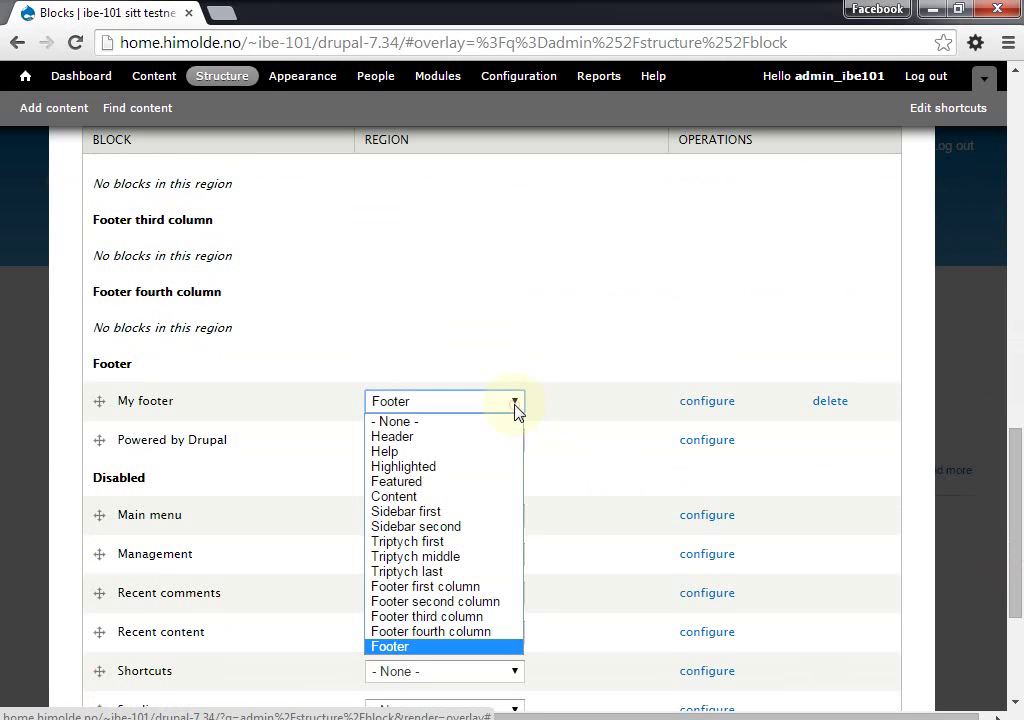
pyautogui.click(473, 527)
pyautogui.moveTo(1016, 469); pyautogui.dragTo(1016, 526)
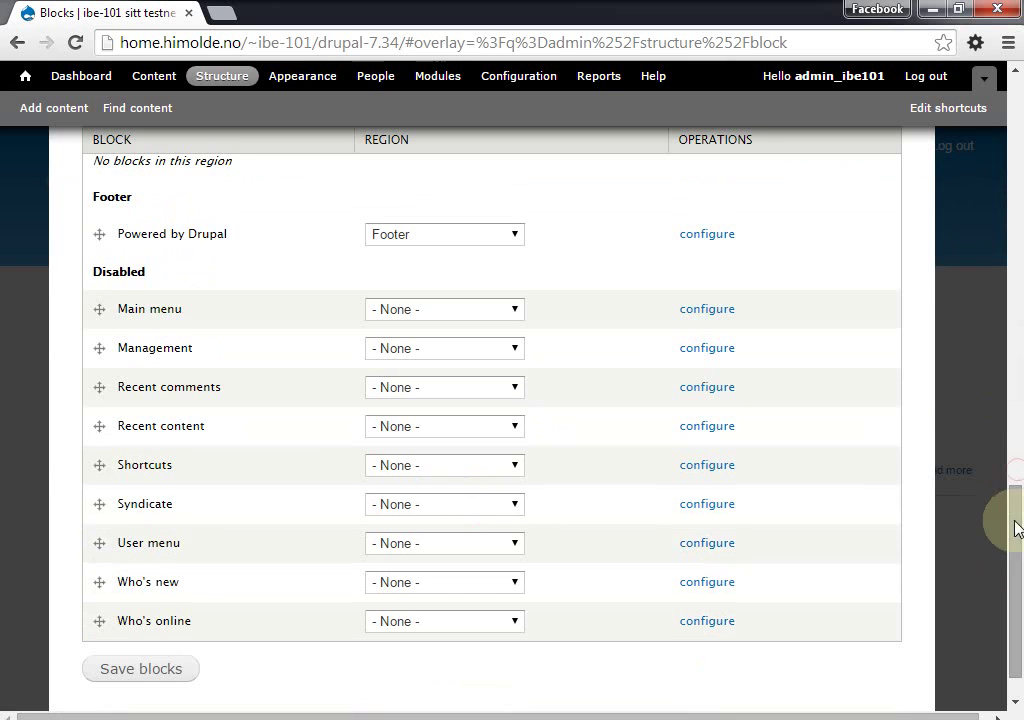
pyautogui.click(160, 670)
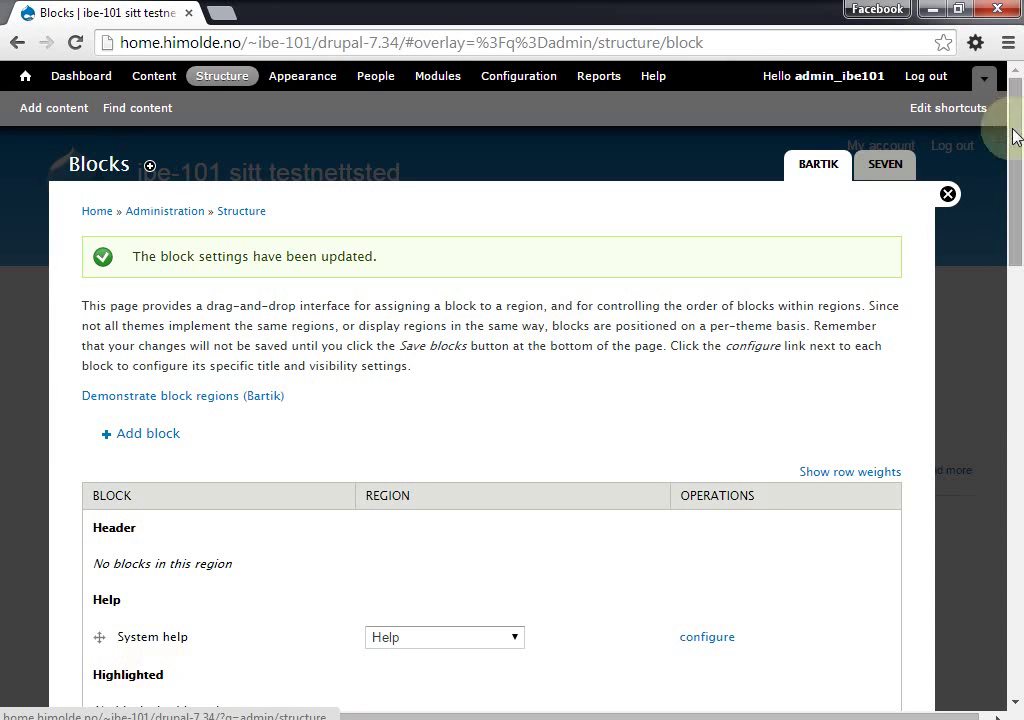
pyautogui.click(947, 194)
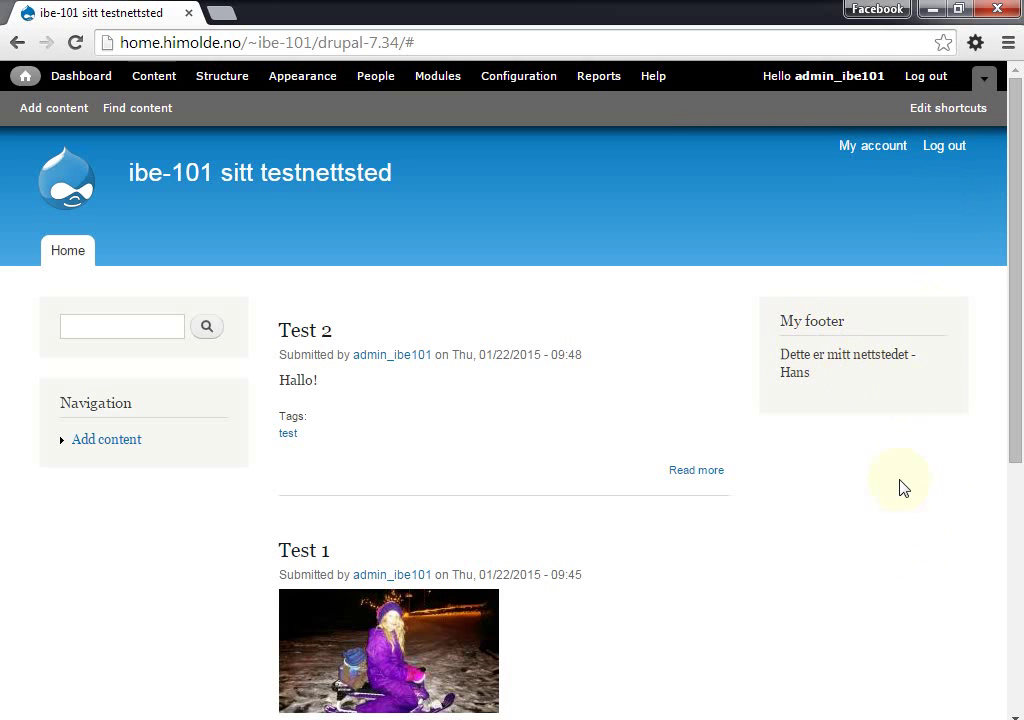
# Step: Bring up the Test 2 post's quick-action gear menu, then open the Content list
pyautogui.moveTo(901, 404)
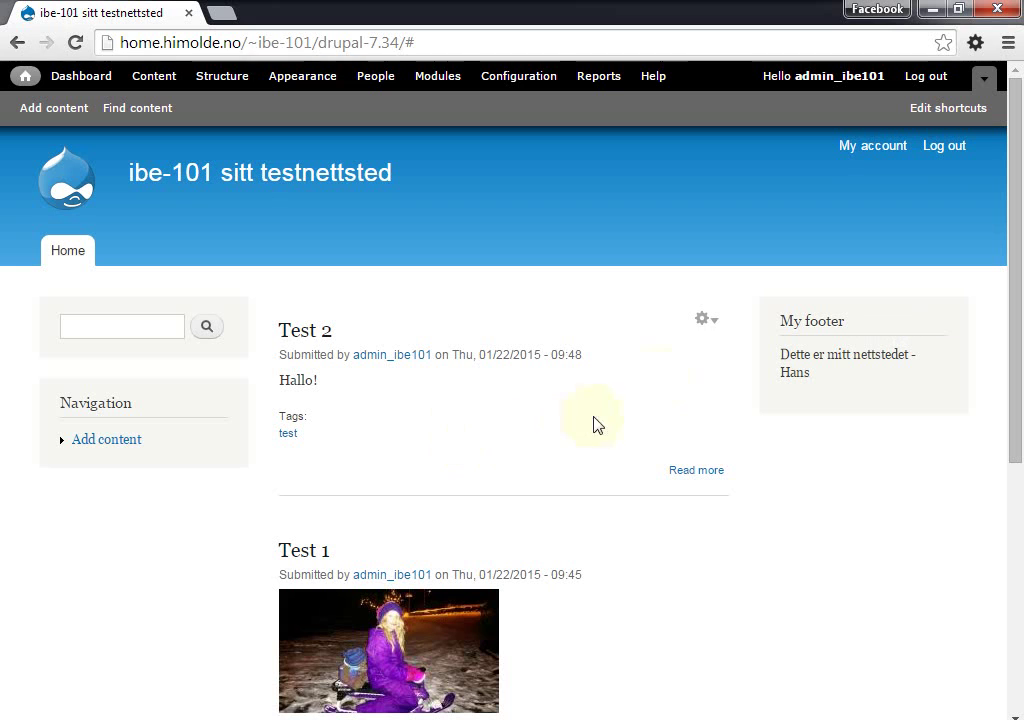
pyautogui.click(706, 320)
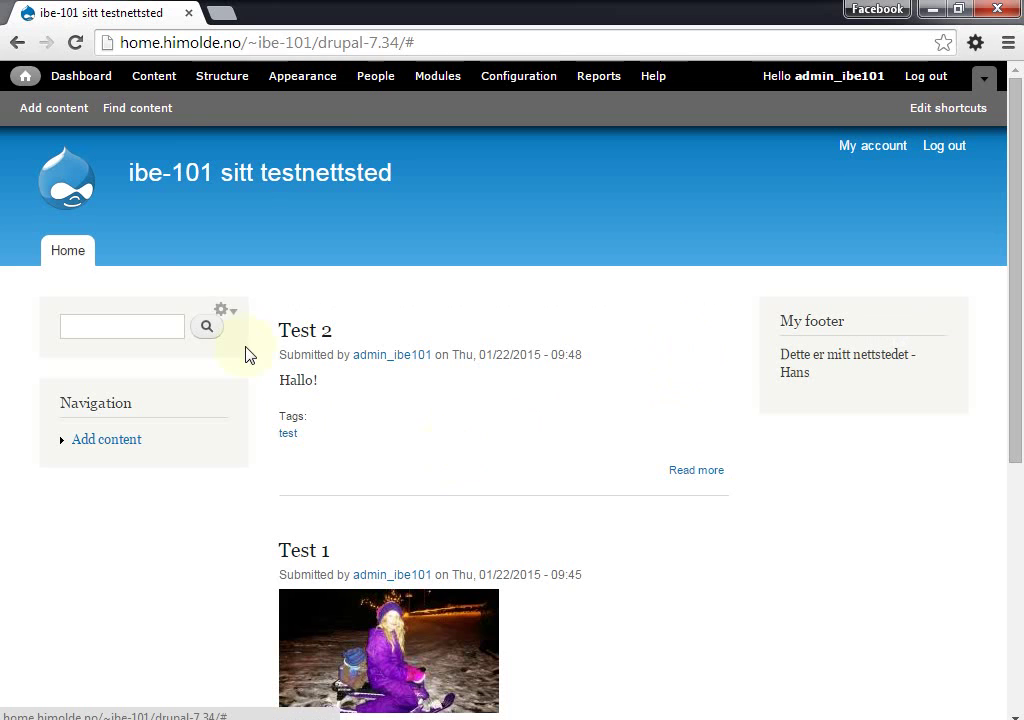
pyautogui.click(157, 80)
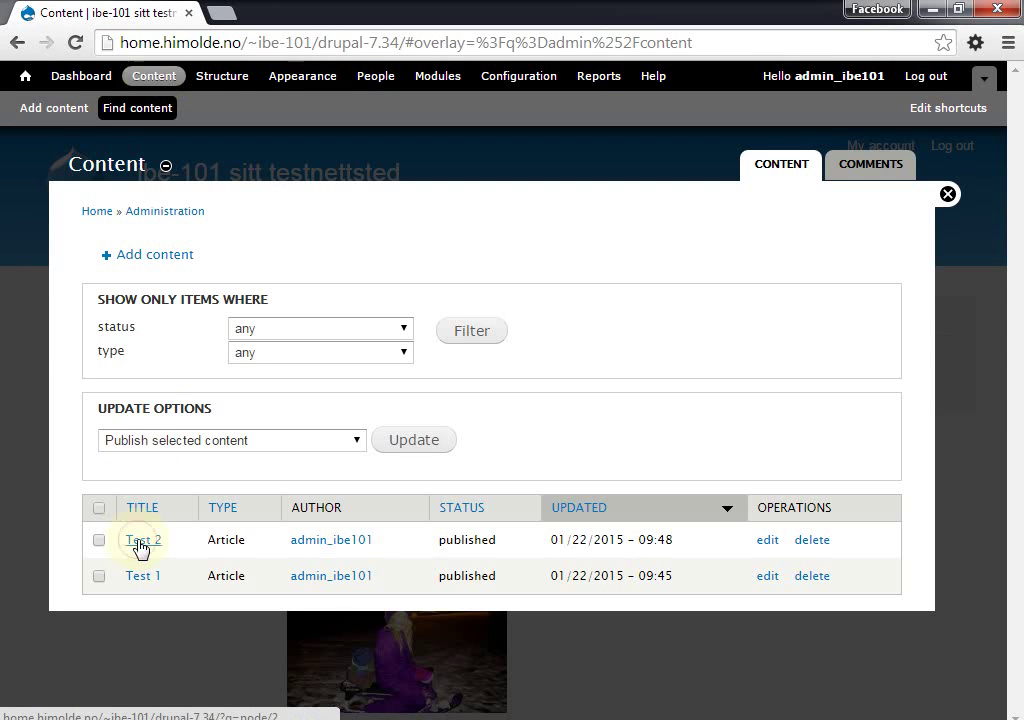
# Step: Open the Test 2 article, close its edit form unchanged, and show the Navigation block's gear menu
pyautogui.click(140, 541)
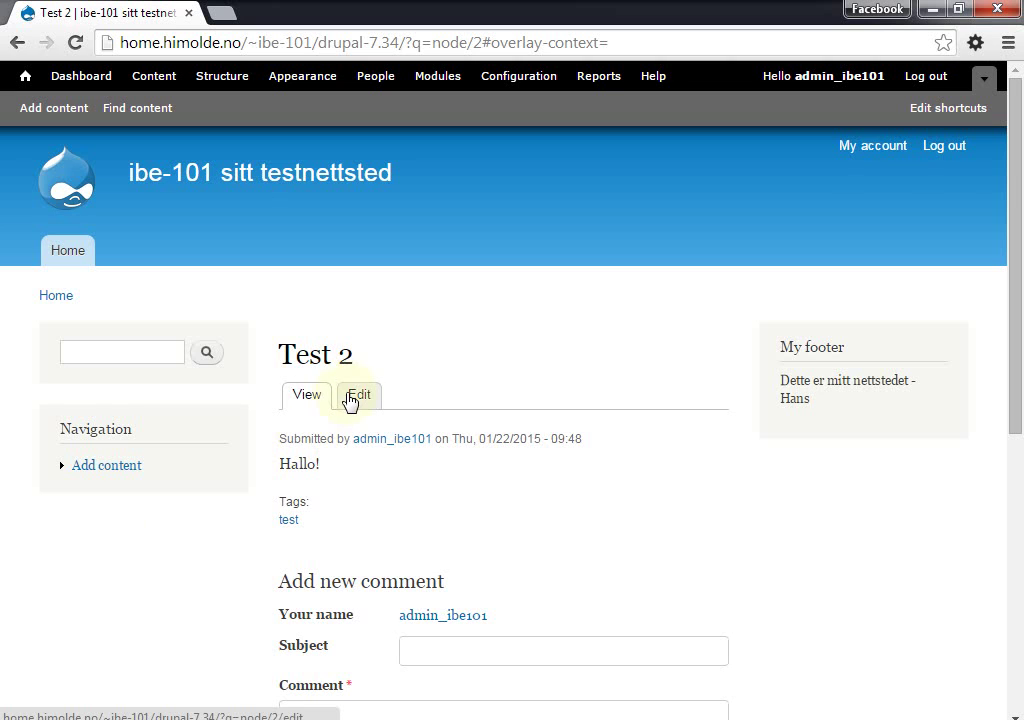
pyautogui.click(351, 401)
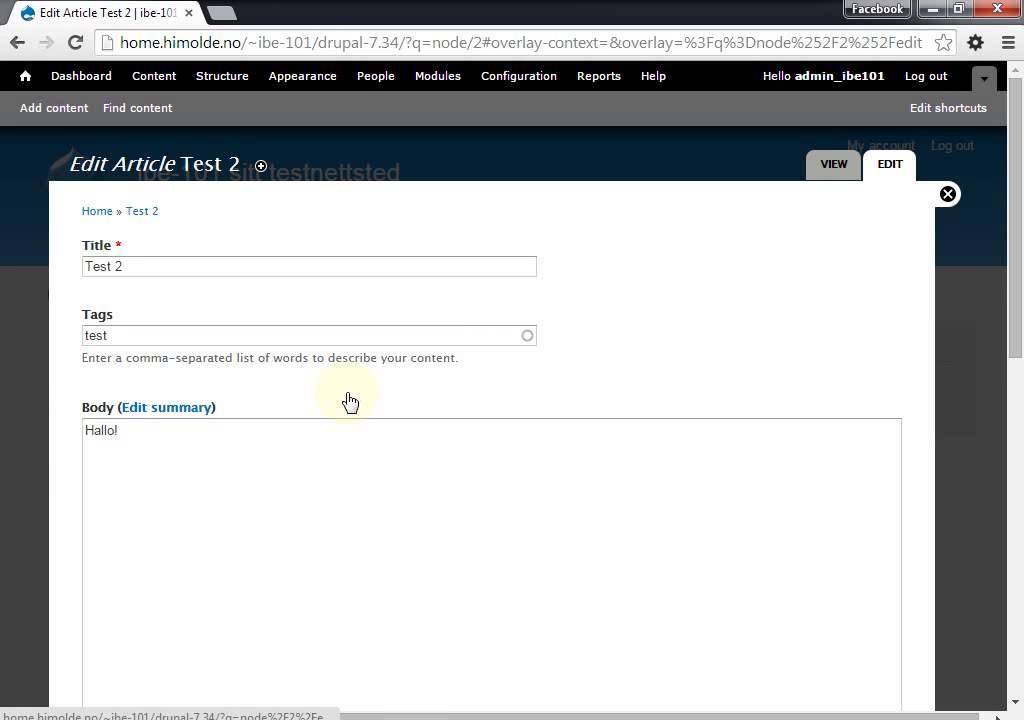
pyautogui.click(948, 194)
pyautogui.moveTo(206, 418)
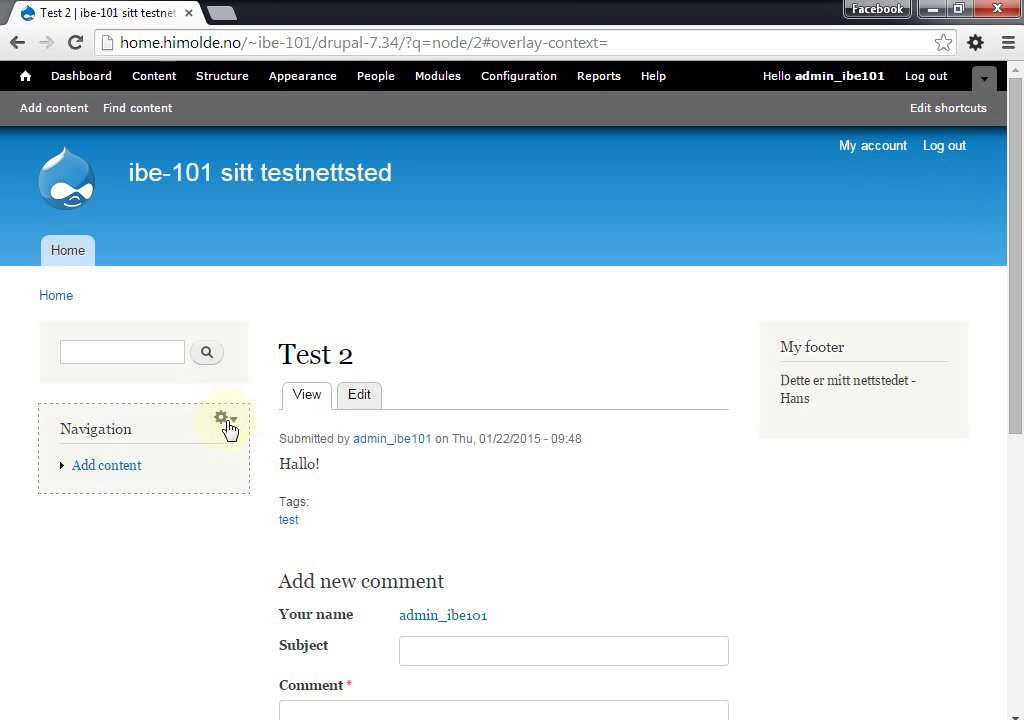
pyautogui.click(224, 421)
pyautogui.hotkey('alt', 'Tab')
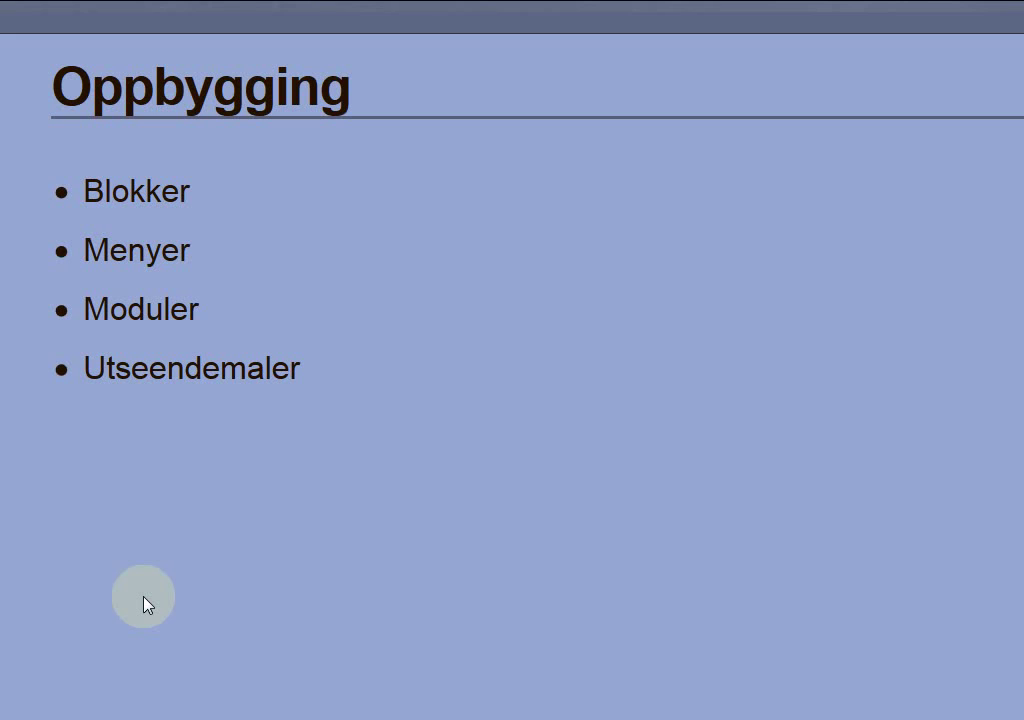
pyautogui.hotkey('alt', 'Tab')
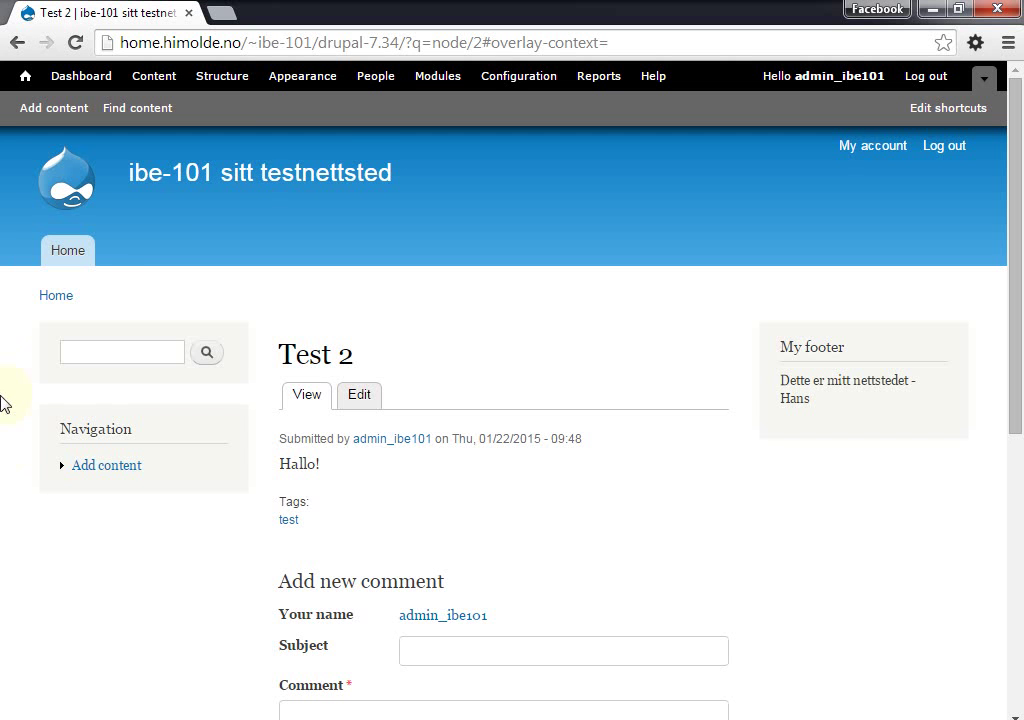
# Step: Create a menu titled 'Nyheter' under Structure > Menus and begin adding its first link
pyautogui.click(222, 77)
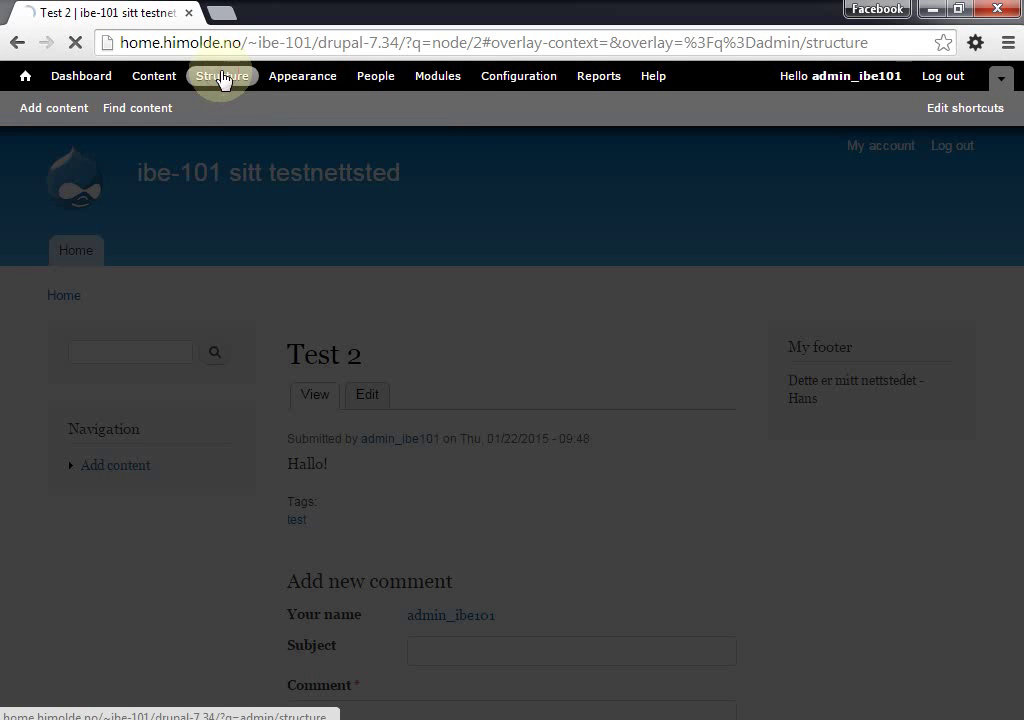
pyautogui.click(132, 366)
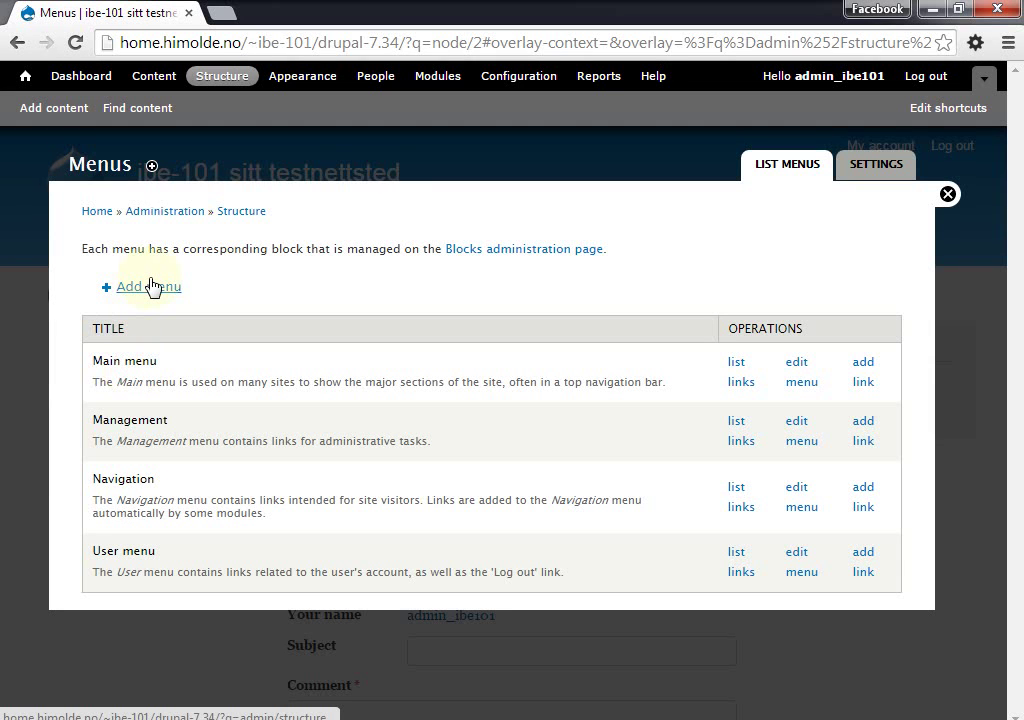
pyautogui.click(150, 287)
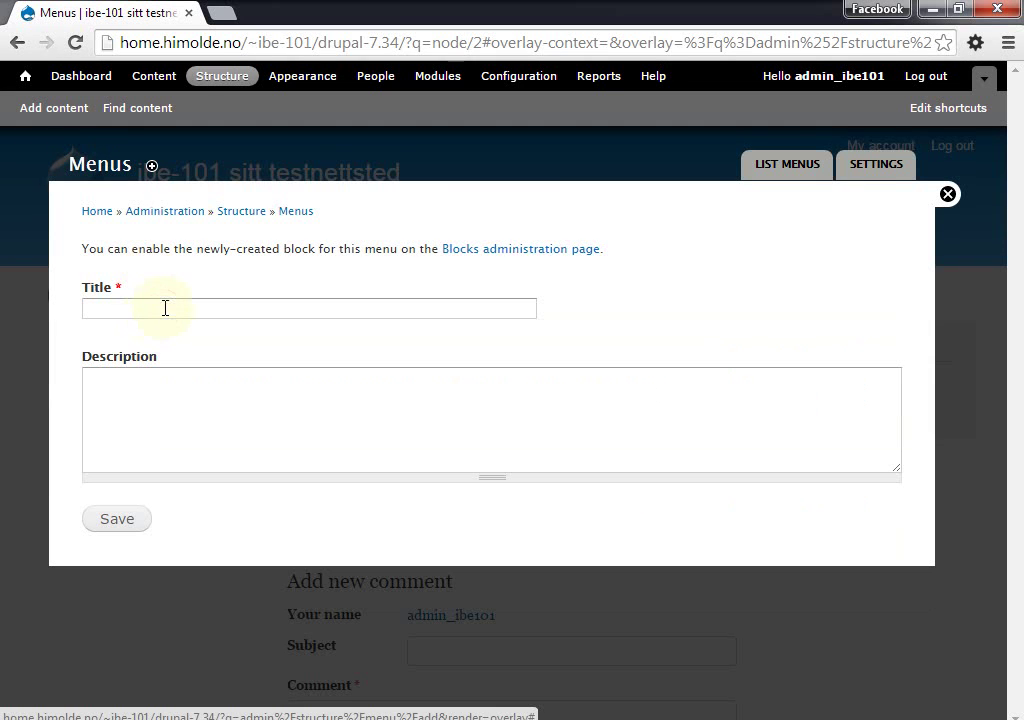
pyautogui.click(166, 308)
pyautogui.write('Nyheter')
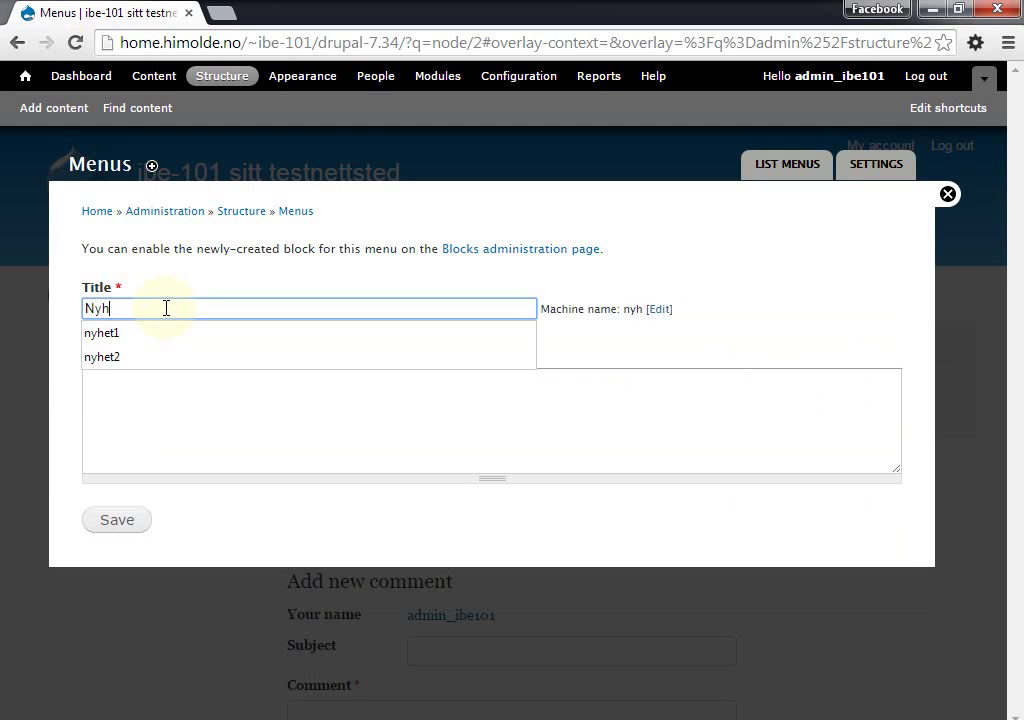
pyautogui.click(117, 527)
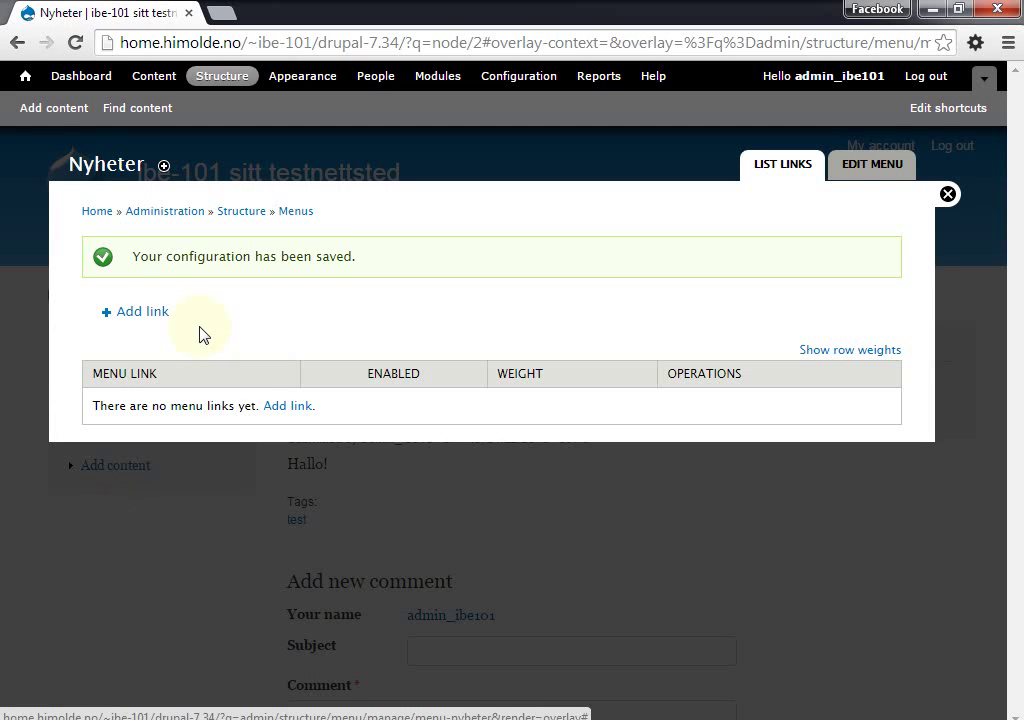
pyautogui.click(147, 316)
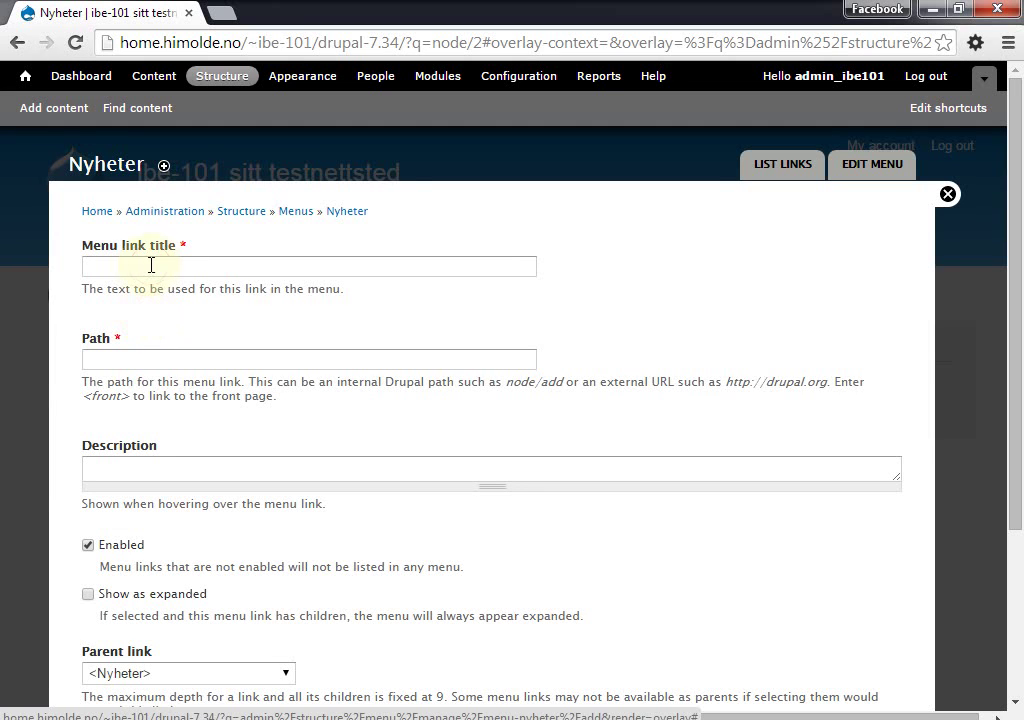
pyautogui.click(152, 265)
pyautogui.write('D')
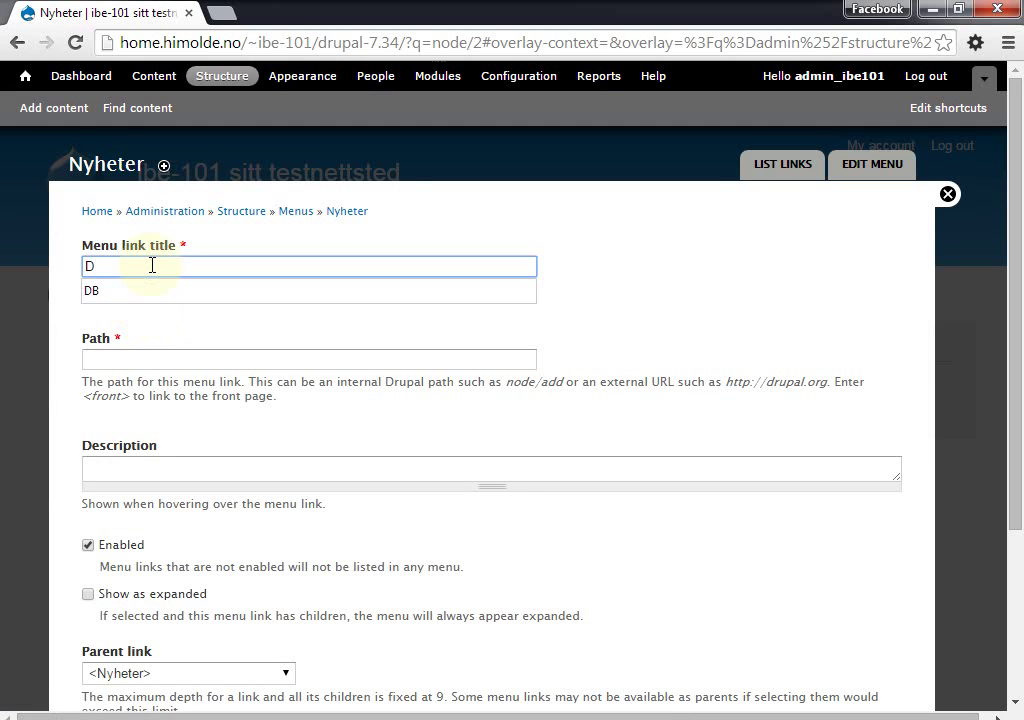
pyautogui.write('b')
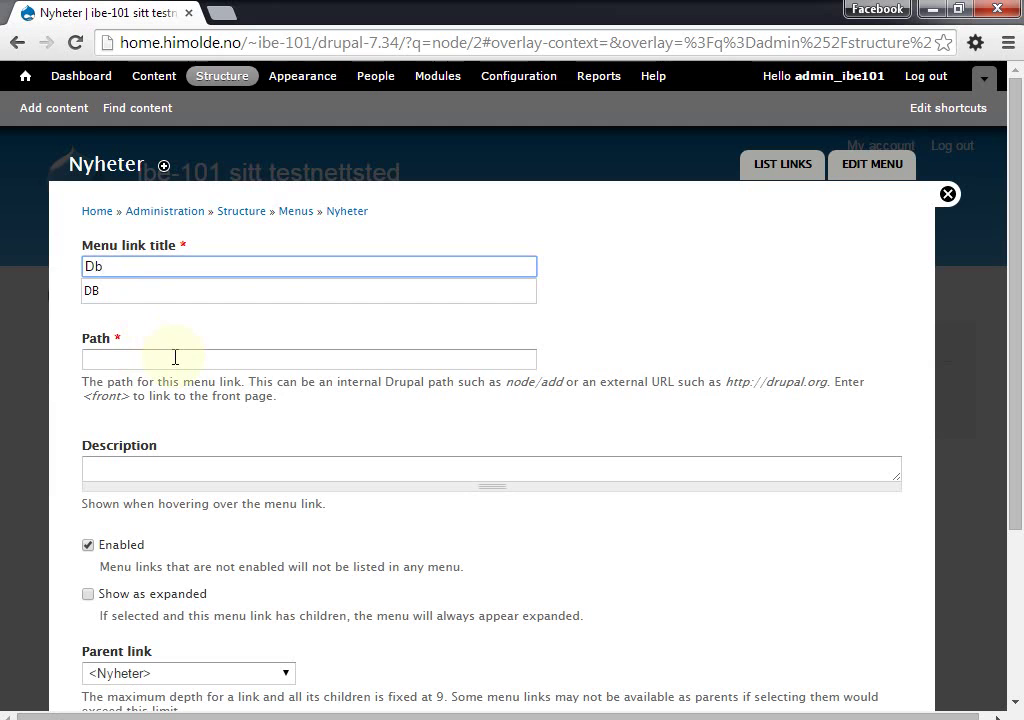
pyautogui.click(175, 357)
pyautogui.write('http')
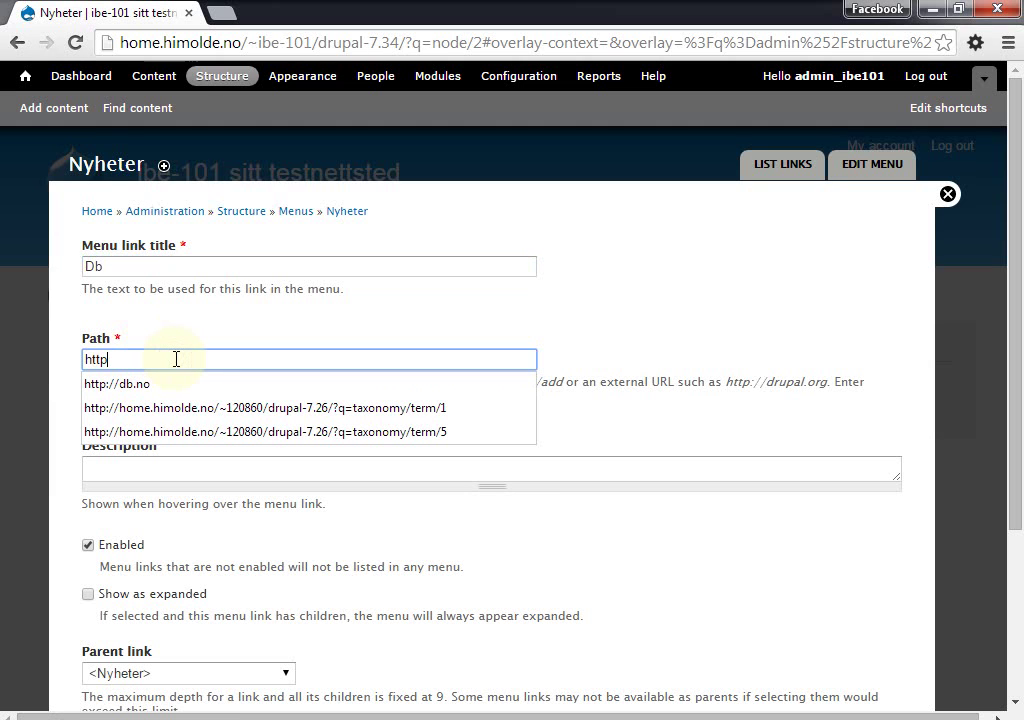
pyautogui.write('://db.no')
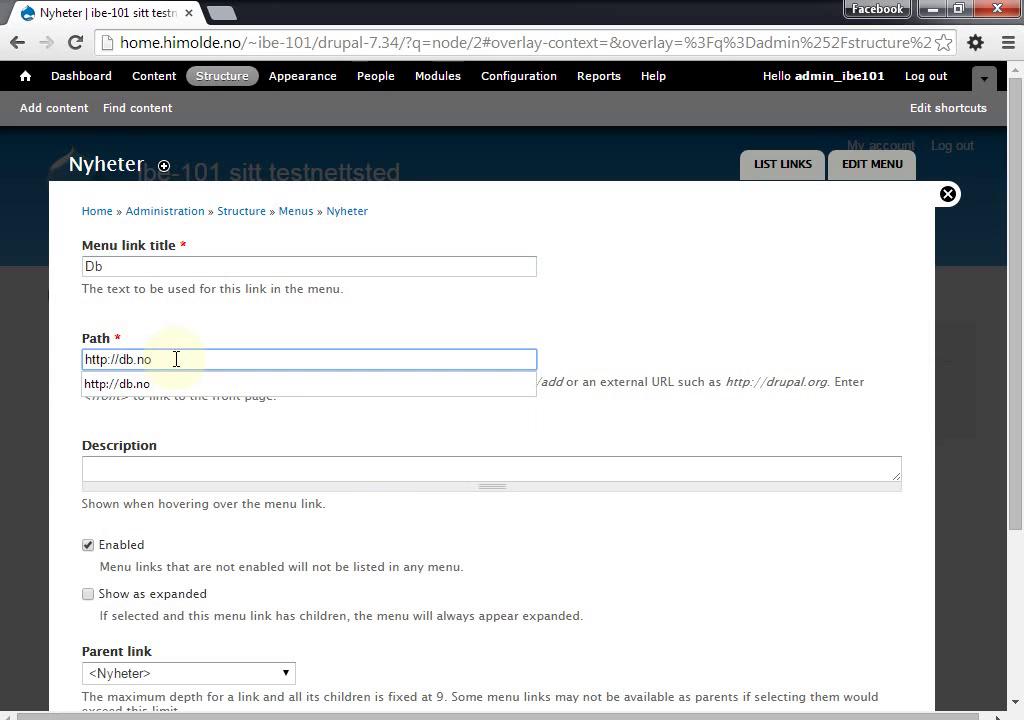
pyautogui.moveTo(1012, 359); pyautogui.dragTo(1000, 599)
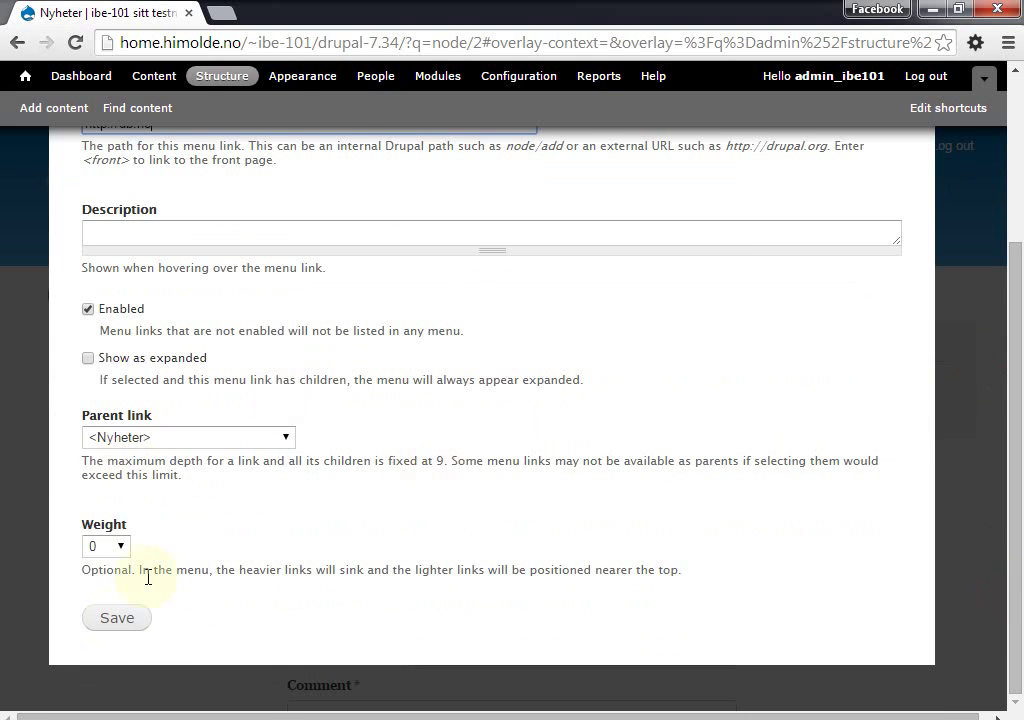
pyautogui.click(114, 620)
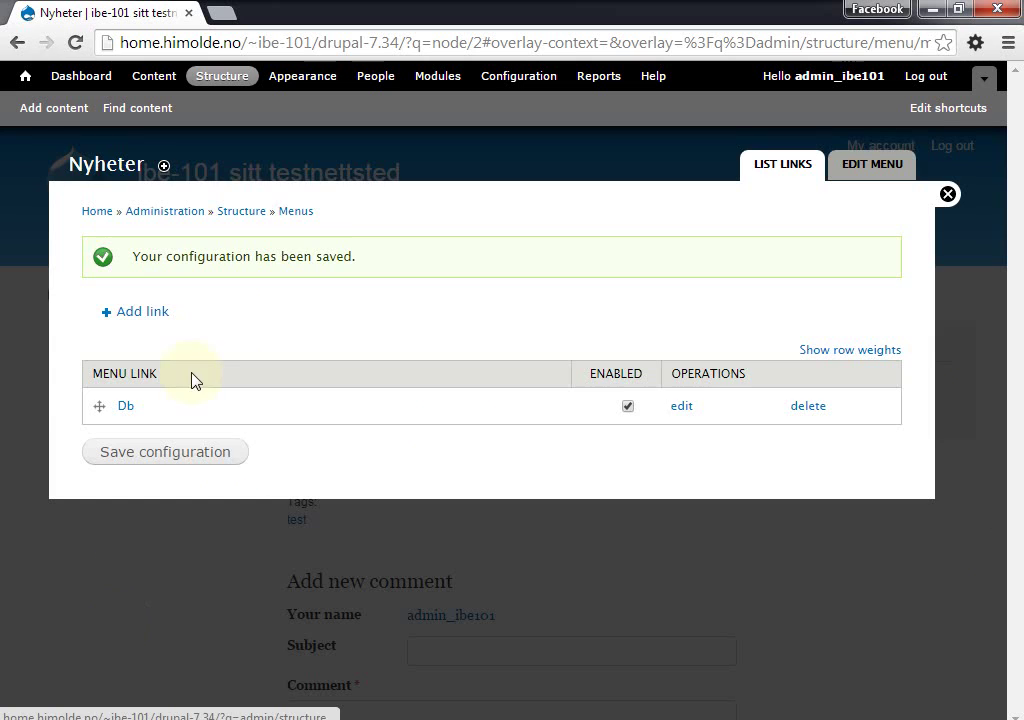
pyautogui.click(134, 313)
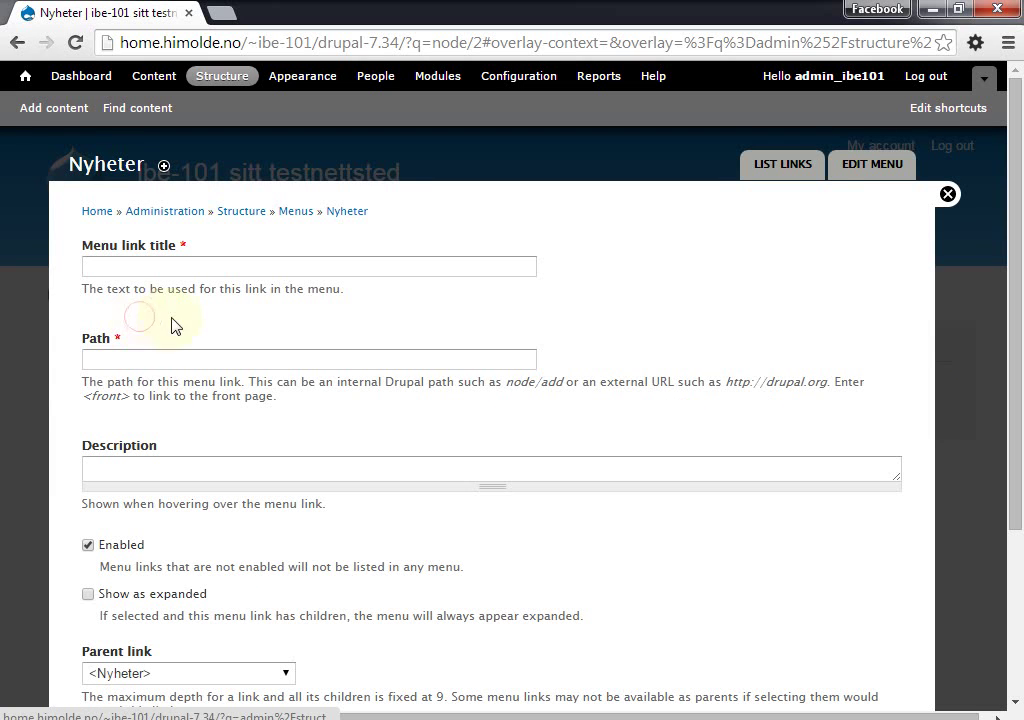
pyautogui.click(151, 266)
pyautogui.write('VG')
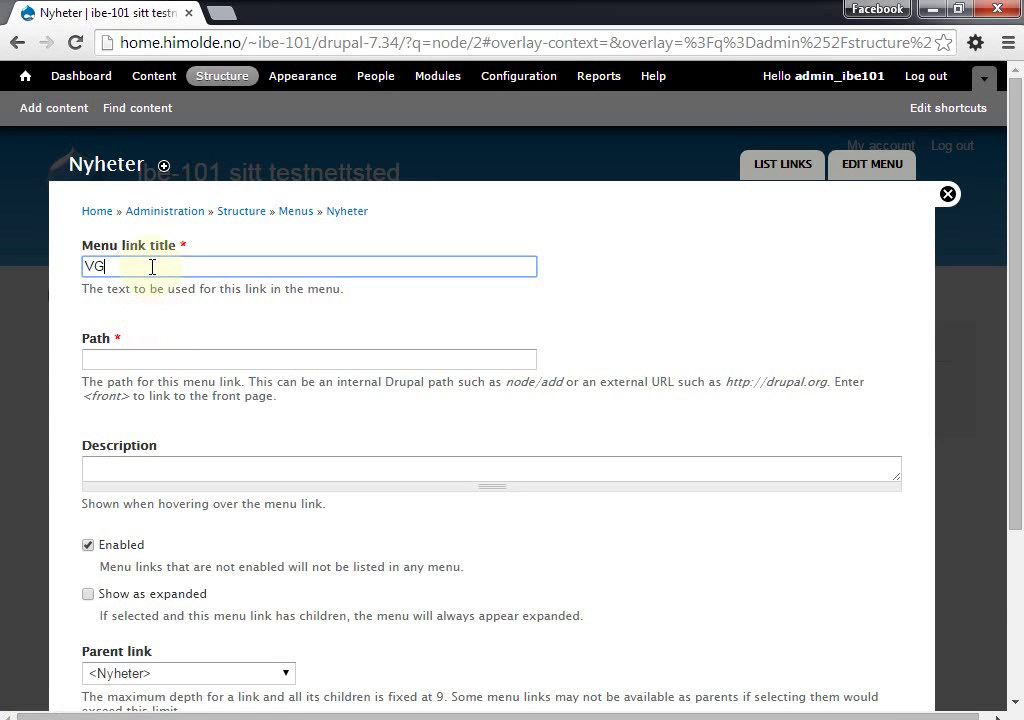
pyautogui.click(153, 368)
pyautogui.write('ht')
pyautogui.press('Down')
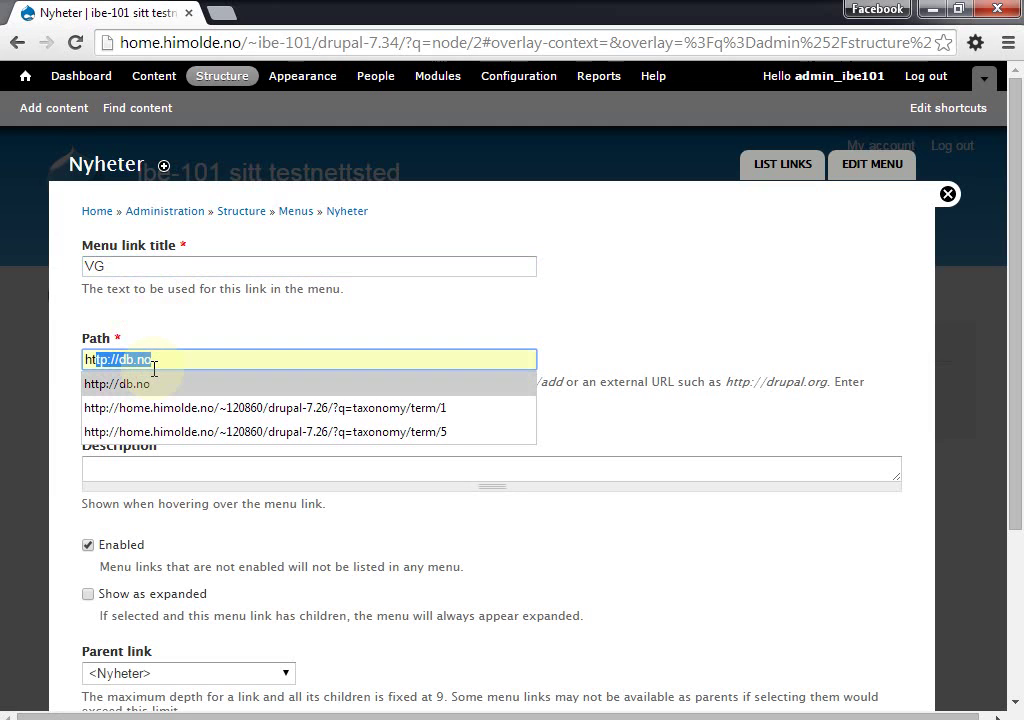
pyautogui.press('Right')
pyautogui.press('Left')
pyautogui.press('Left')
pyautogui.press('Left')
pyautogui.press('BackSpace')
pyautogui.press('BackSpace')
pyautogui.write('vg')
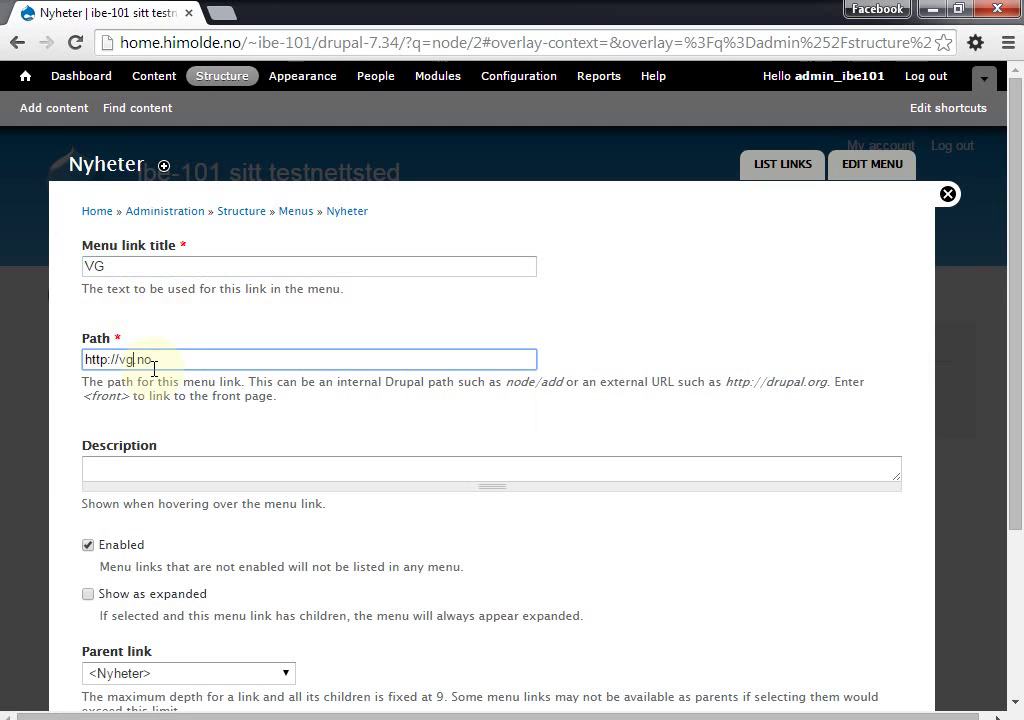
pyautogui.scroll(-3, 301, 612)
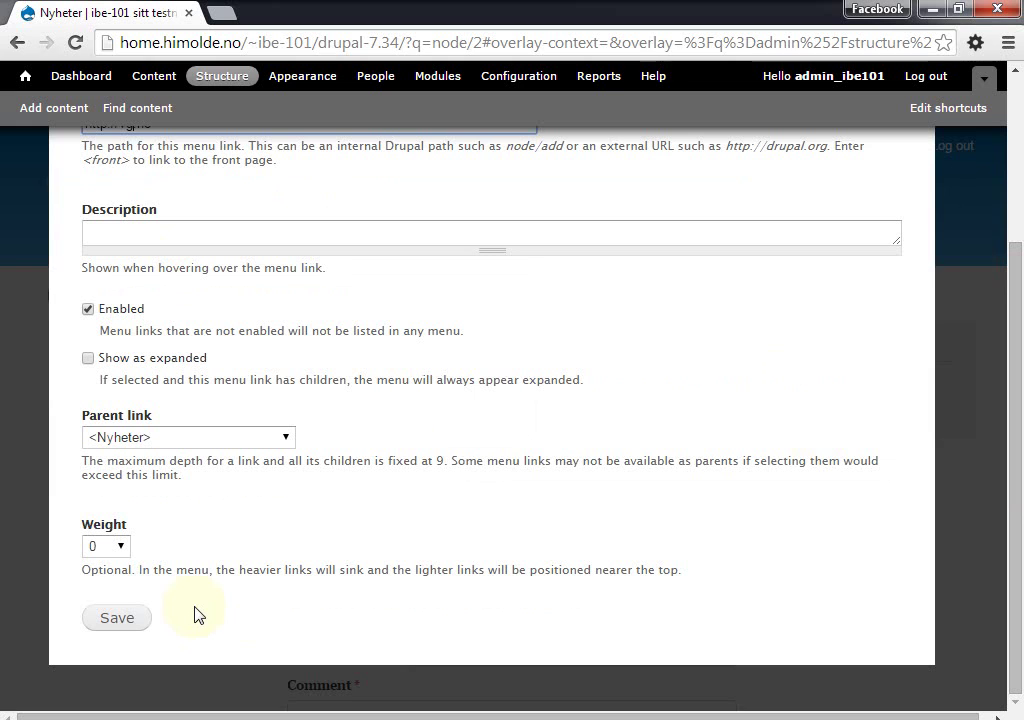
pyautogui.click(122, 618)
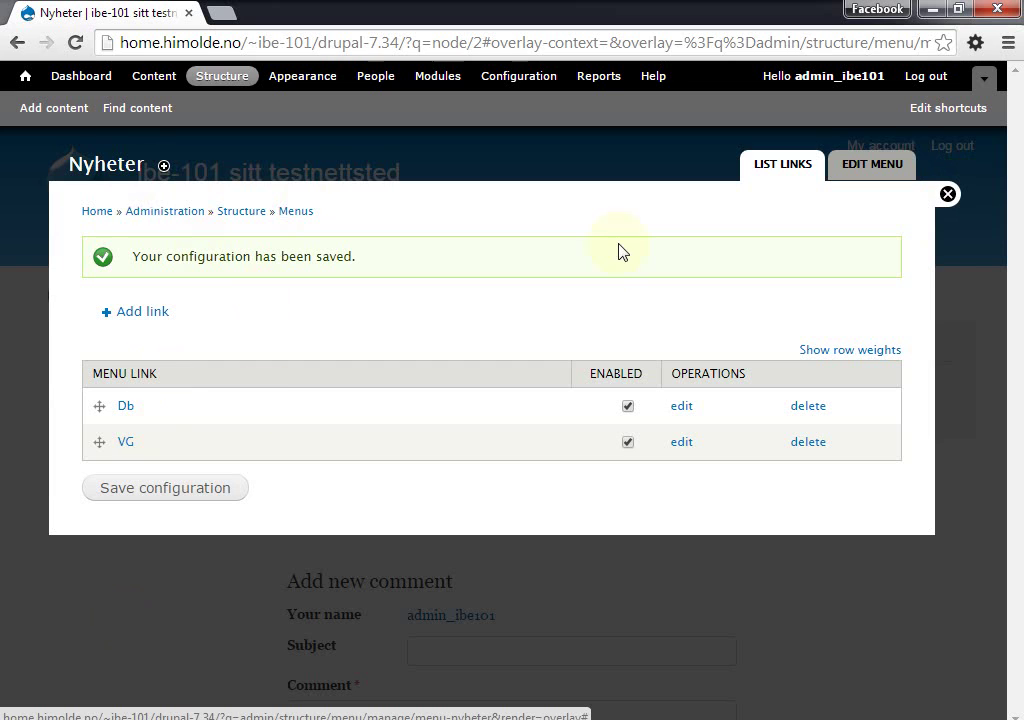
pyautogui.click(947, 194)
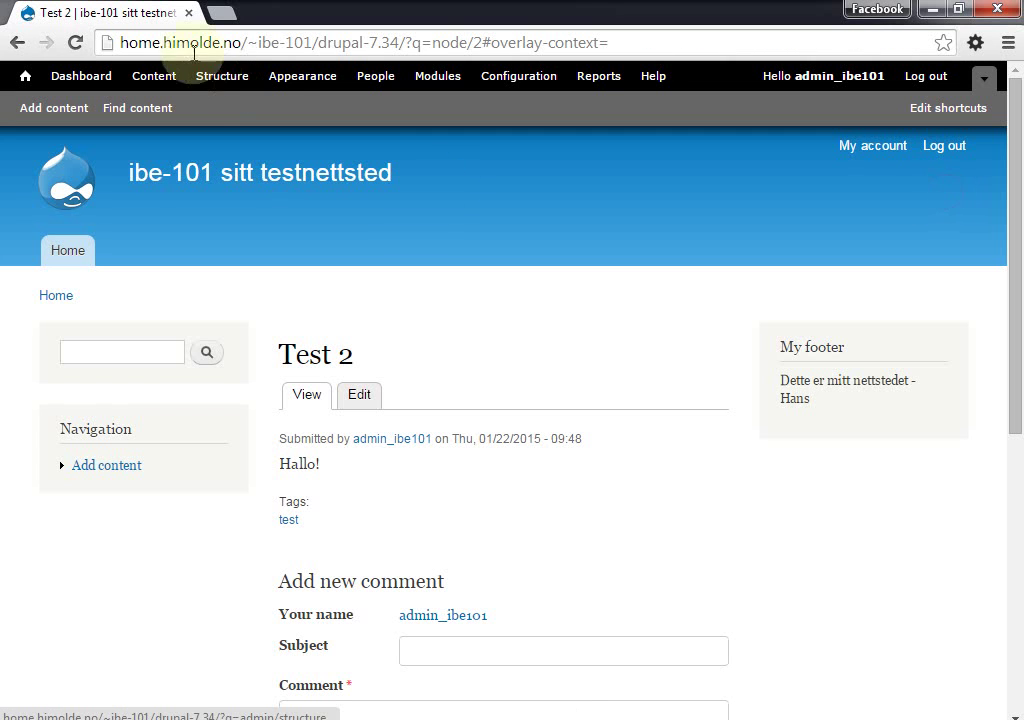
# Step: Assign the Nyheter block to the Sidebar first region in Blocks and save the placement
pyautogui.click(222, 78)
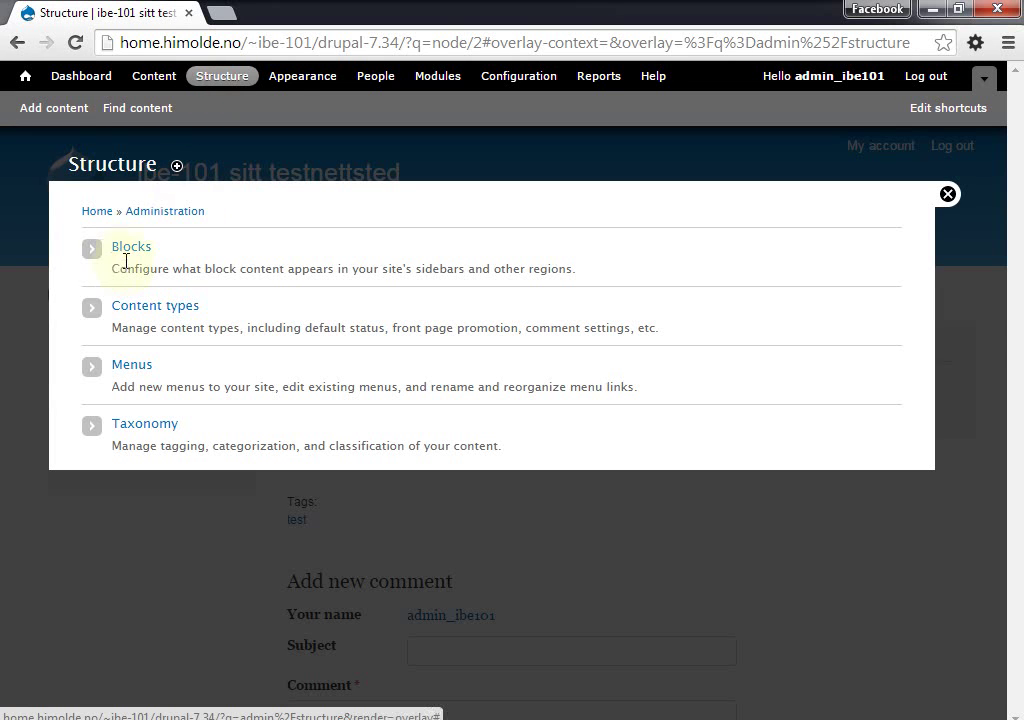
pyautogui.click(124, 248)
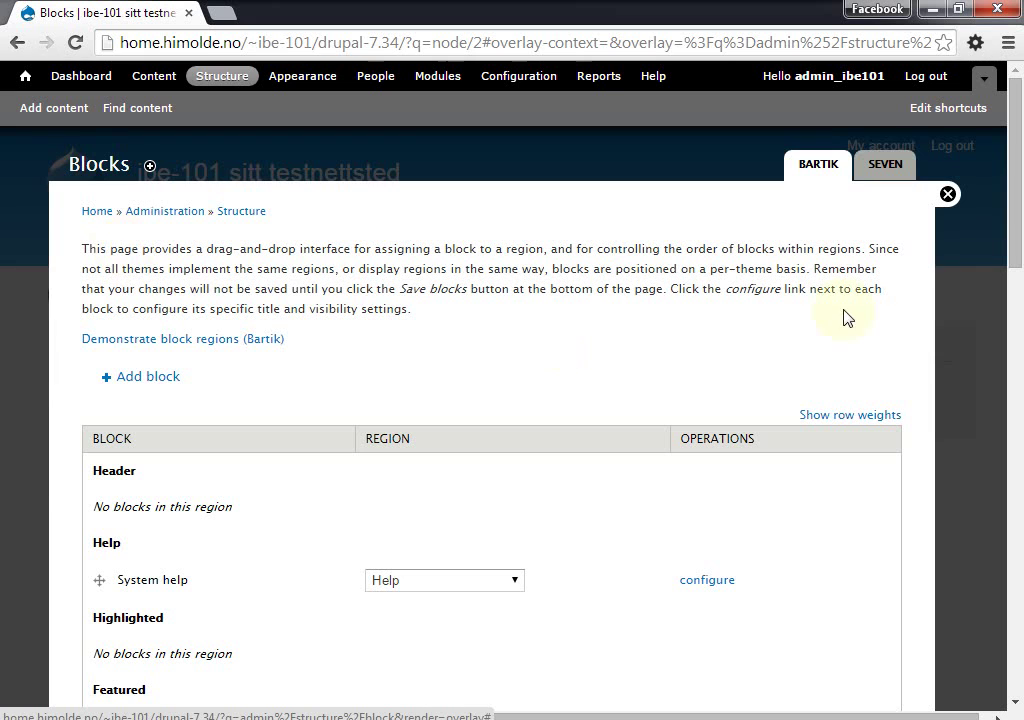
pyautogui.moveTo(1015, 194); pyautogui.dragTo(938, 712)
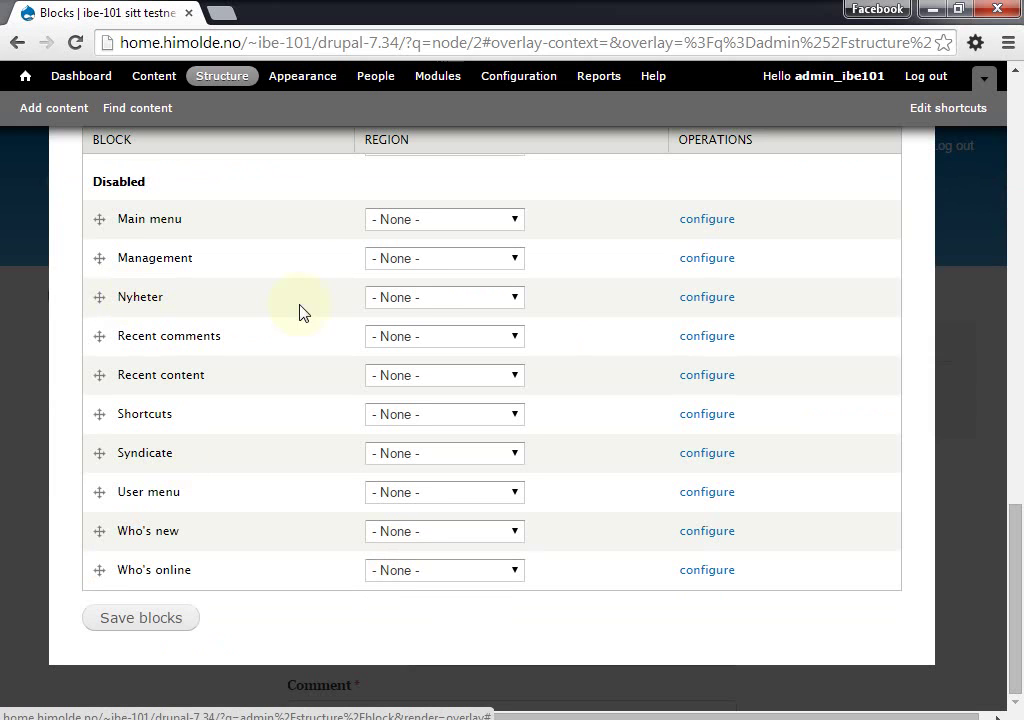
pyautogui.click(515, 297)
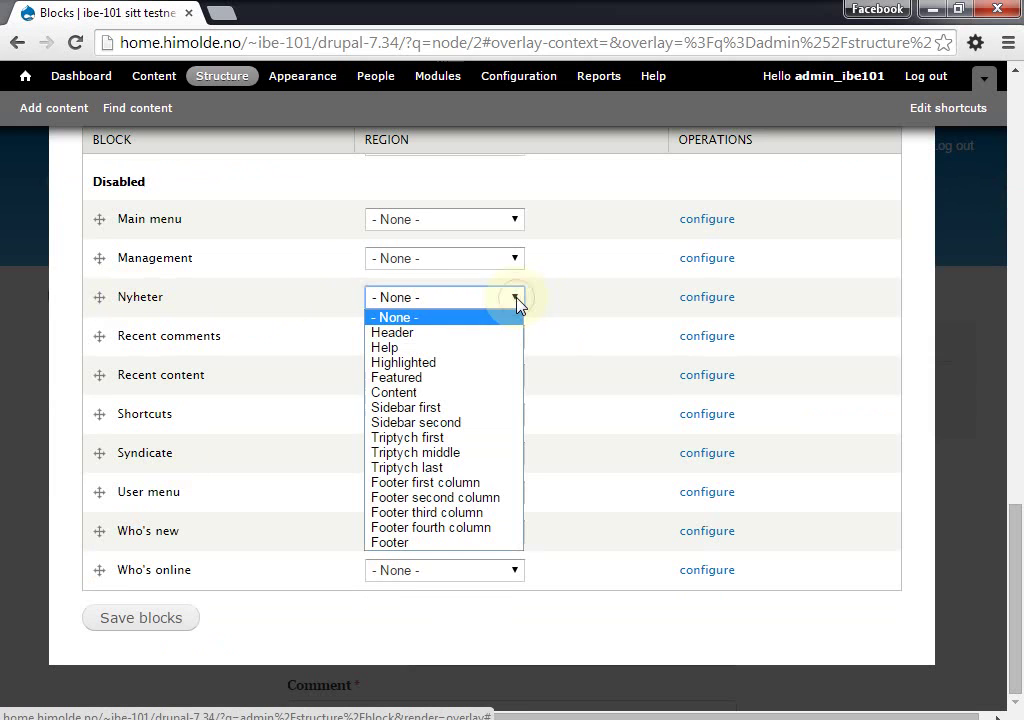
pyautogui.click(485, 407)
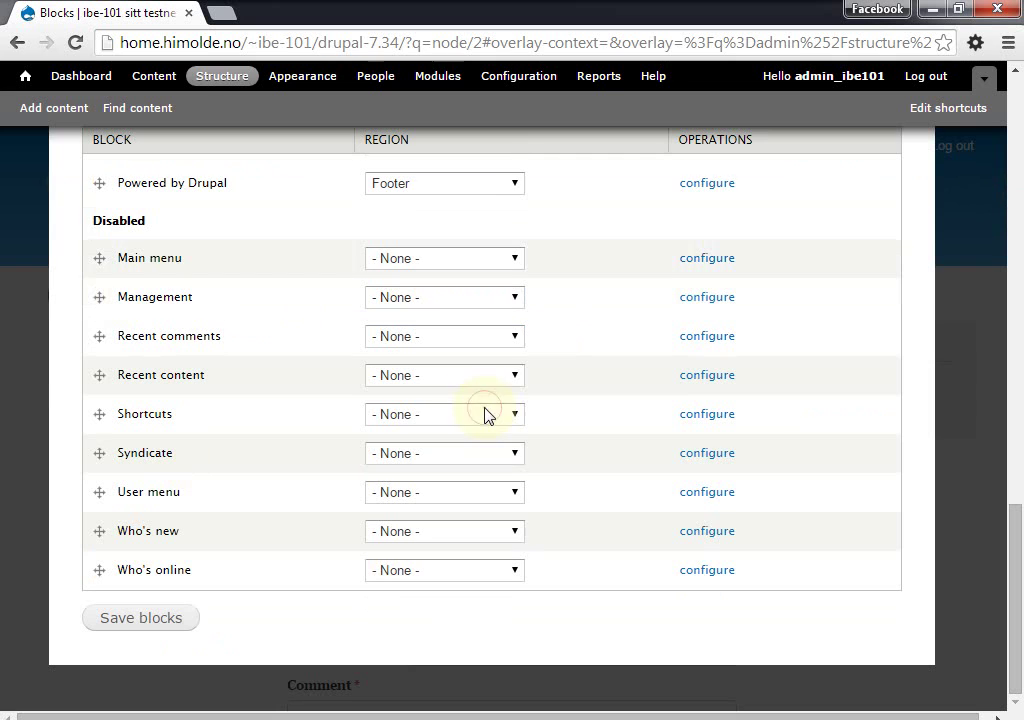
pyautogui.click(131, 618)
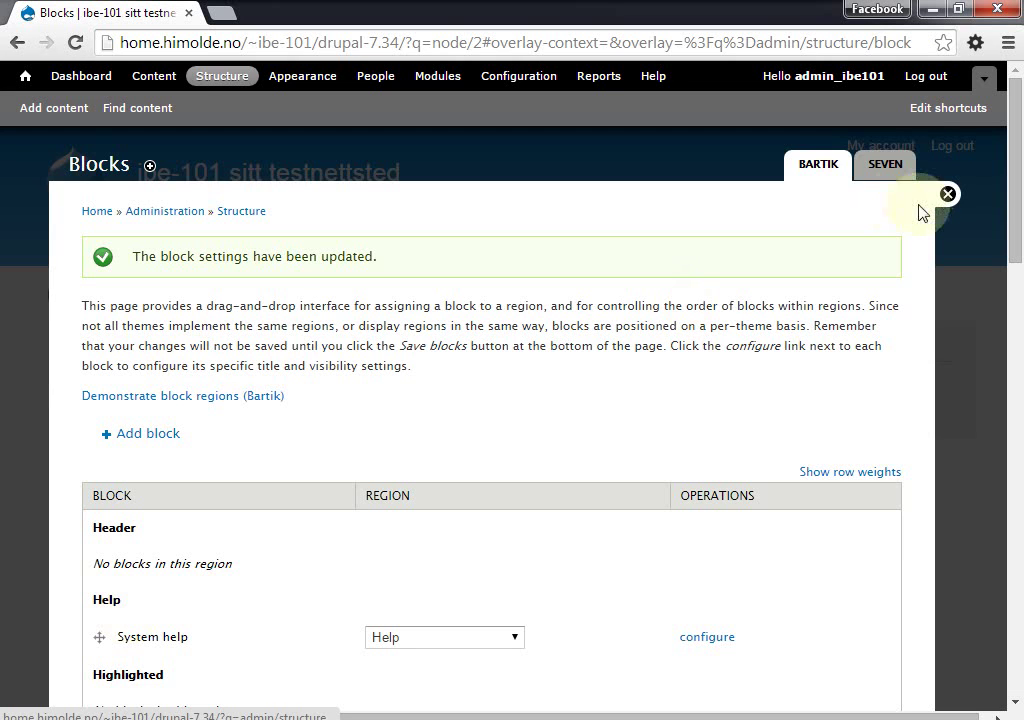
pyautogui.click(948, 194)
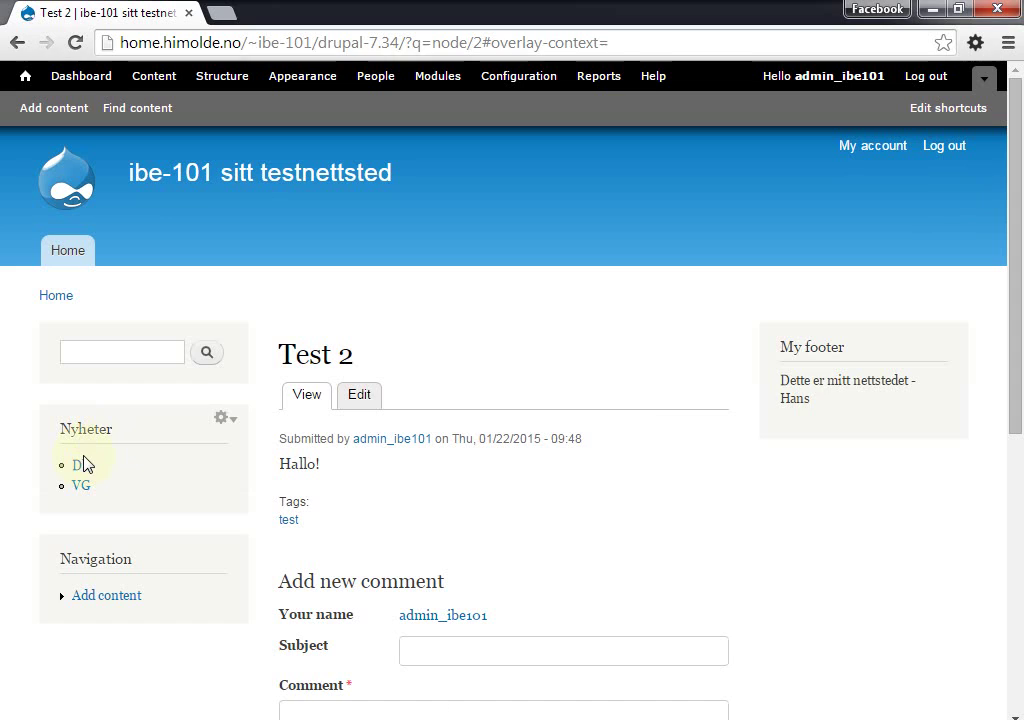
# Step: Switch from the Drupal site to the Oppbygging presentation slide
pyautogui.hotkey('alt', 'Tab')
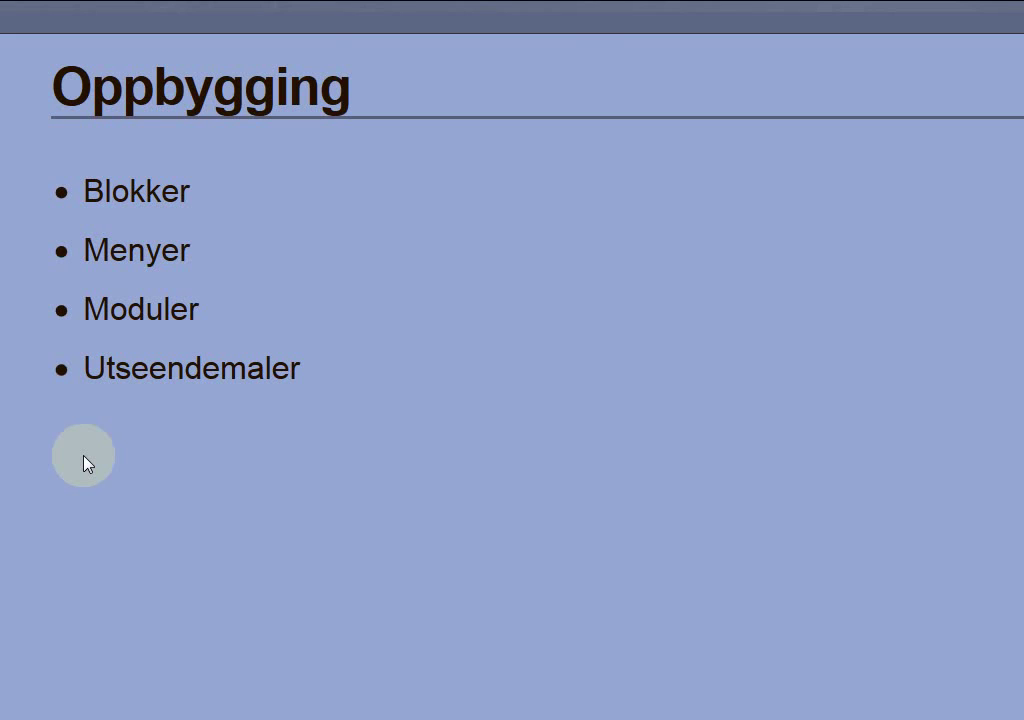
# Step: Advance the slideshow to Brukeradministrasjon and return to the Drupal Test 2 page
pyautogui.click(85, 462)
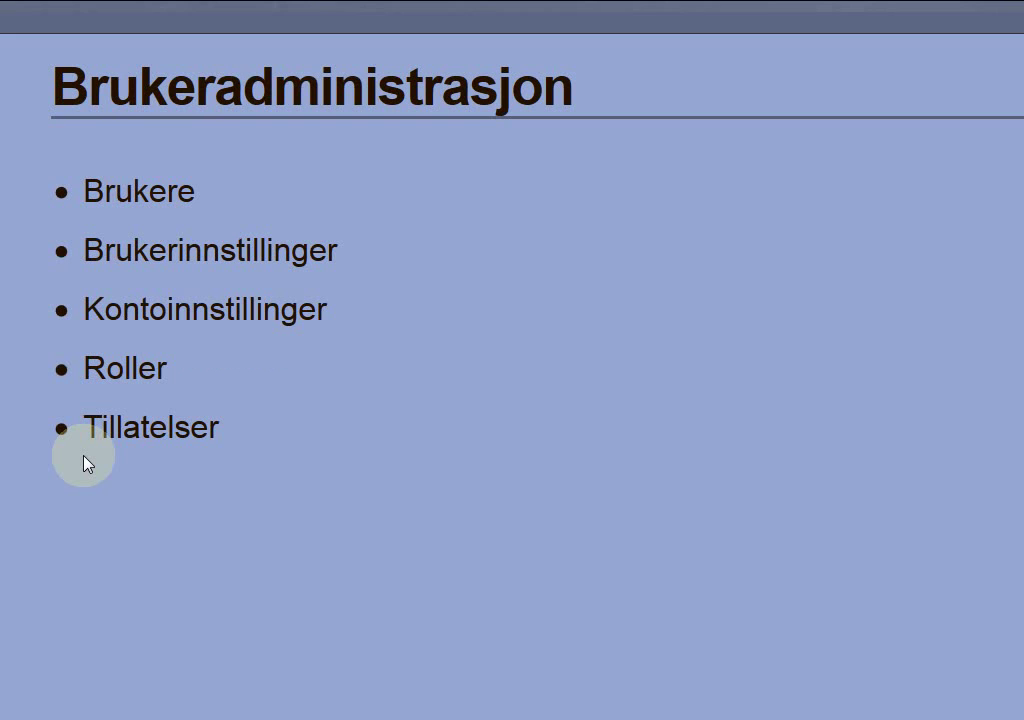
pyautogui.hotkey('alt', 'Tab')
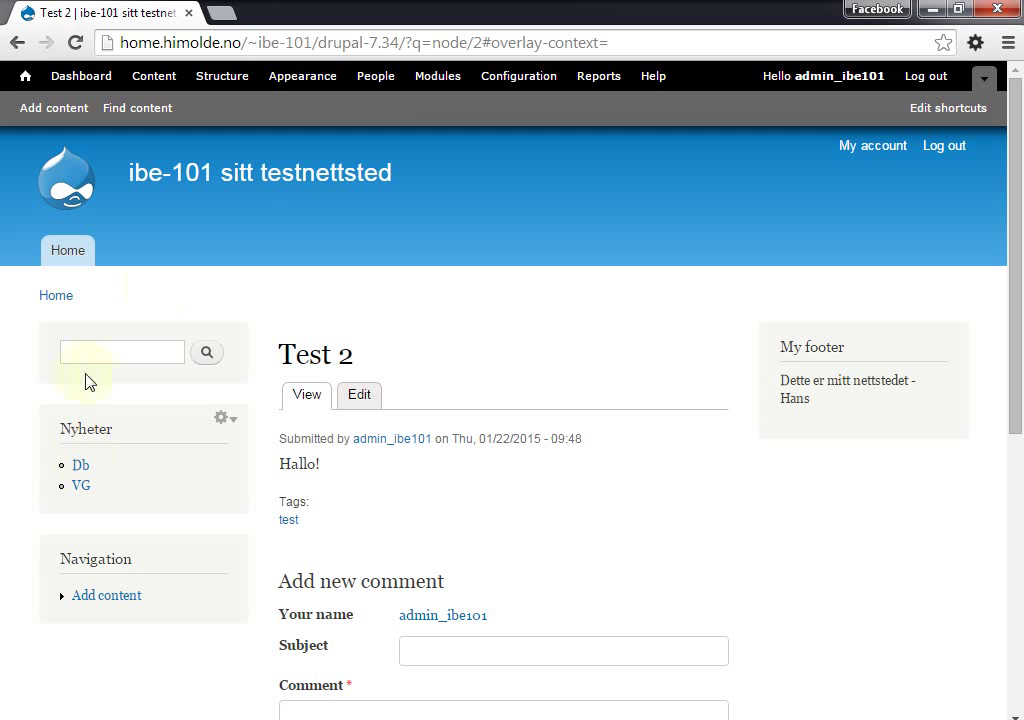
# Step: Open the People list and view the administrator account's profile
pyautogui.click(369, 77)
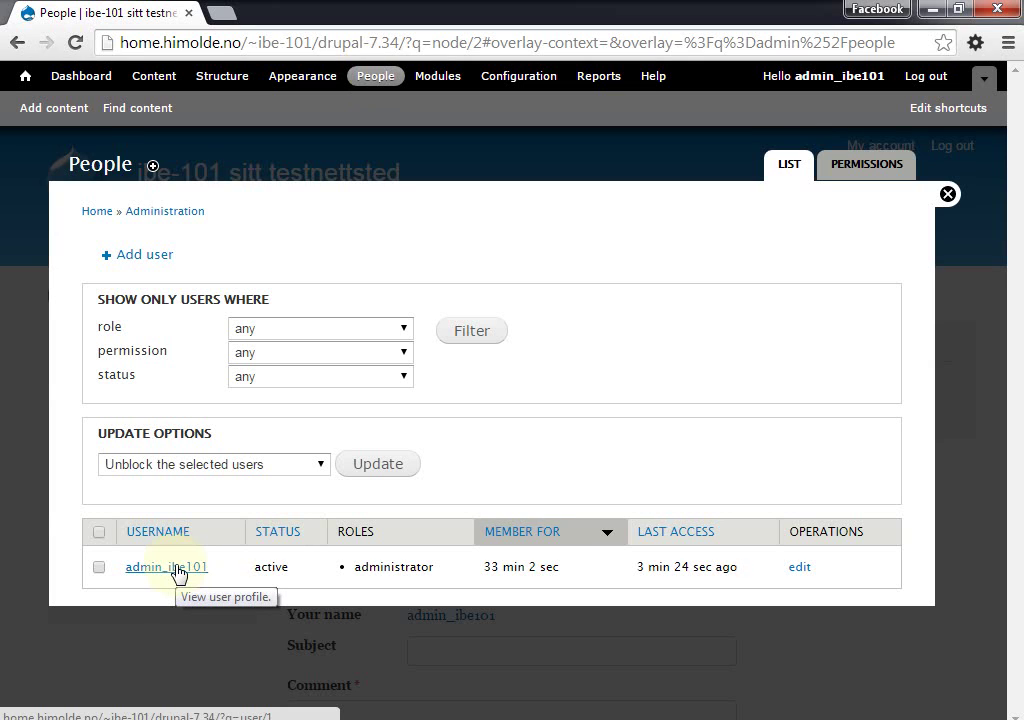
pyautogui.click(177, 570)
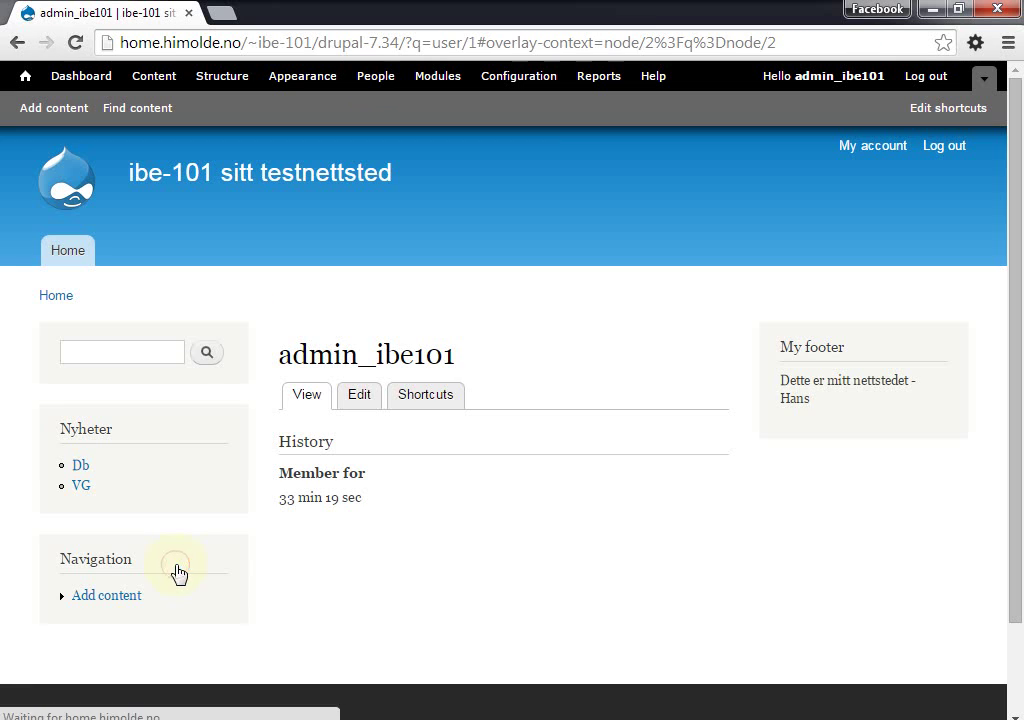
# Step: Strip the #overlay-context fragment from the profile URL and reload the page
pyautogui.moveTo(477, 42); pyautogui.dragTo(876, 40)
pyautogui.press('Delete')
pyautogui.press('Return')
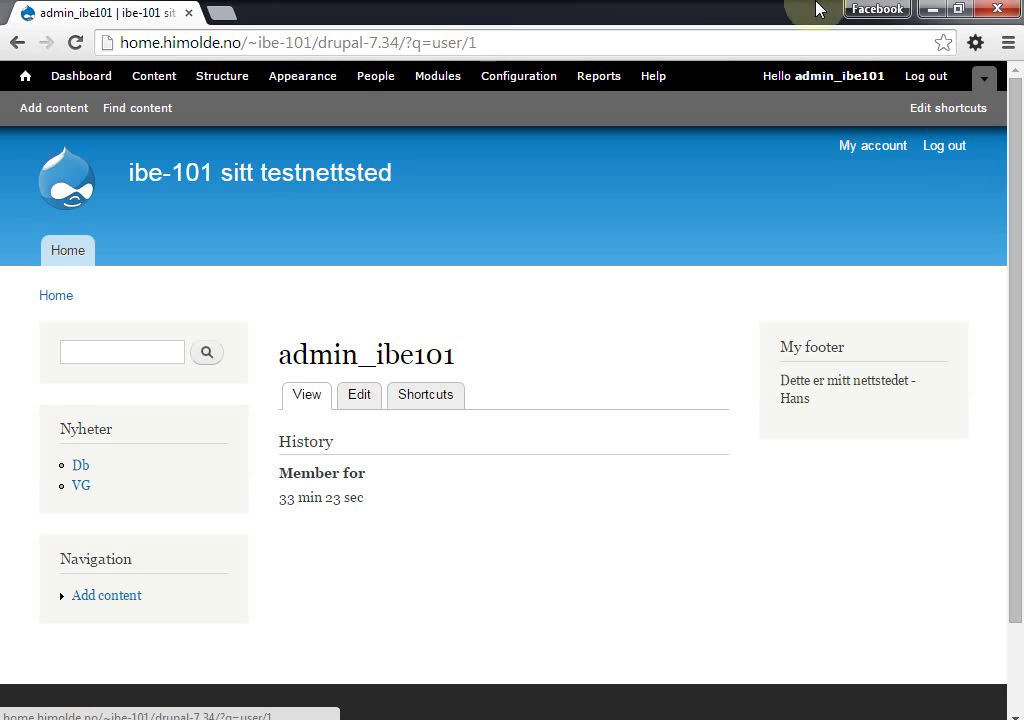
# Step: After checking the slides, open the Permissions page under People
pyautogui.hotkey('alt', 'Tab')
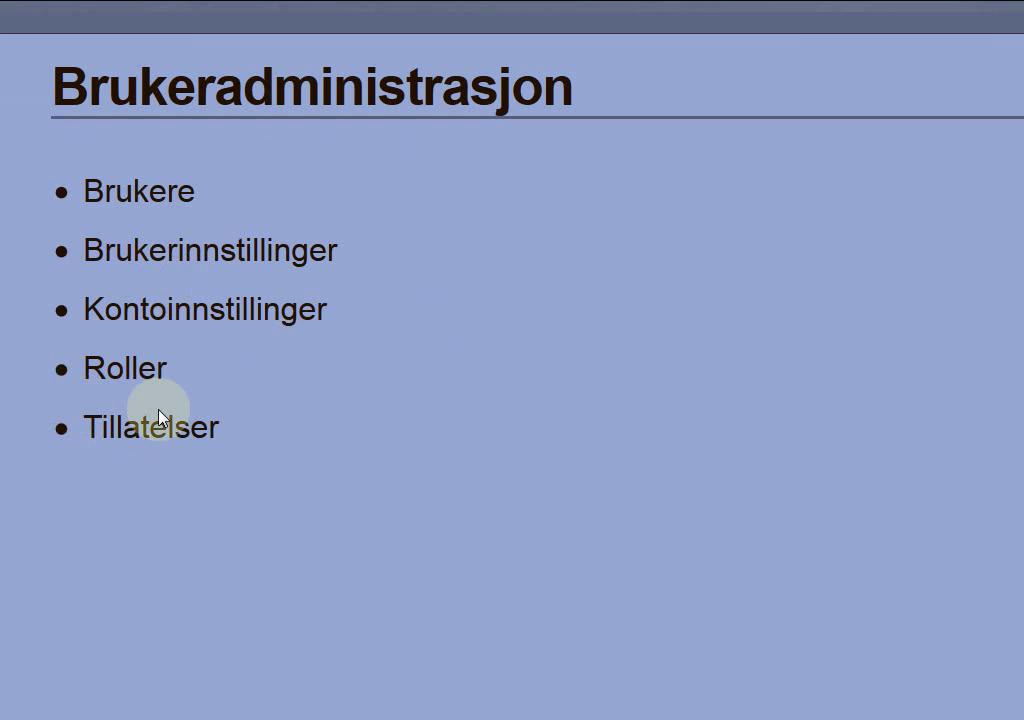
pyautogui.hotkey('alt', 'Tab')
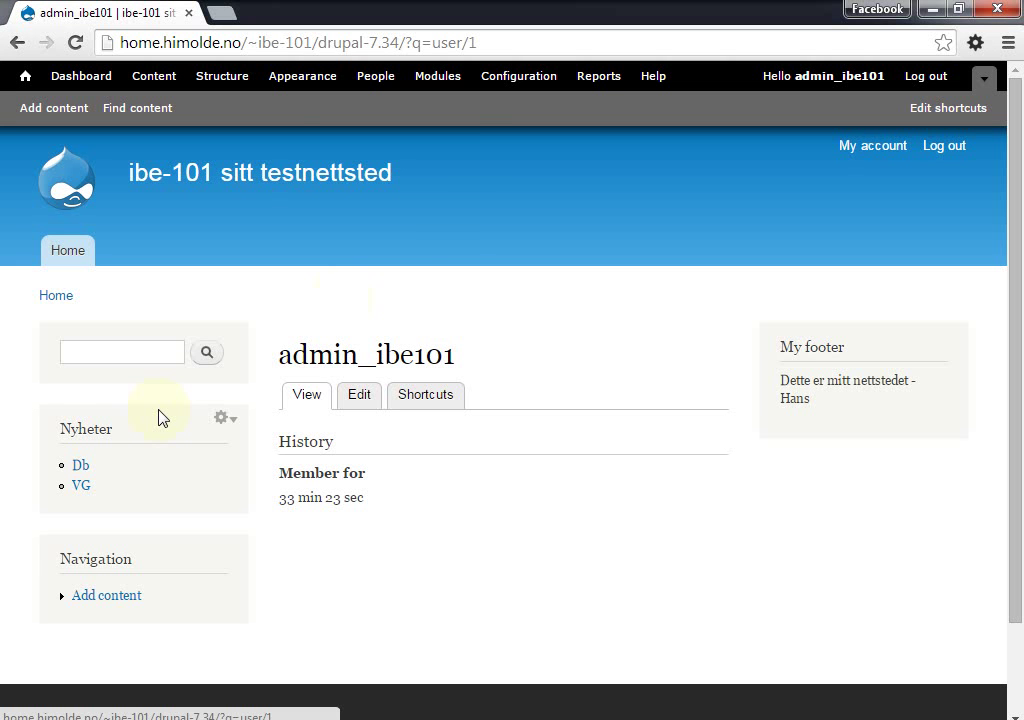
pyautogui.click(377, 80)
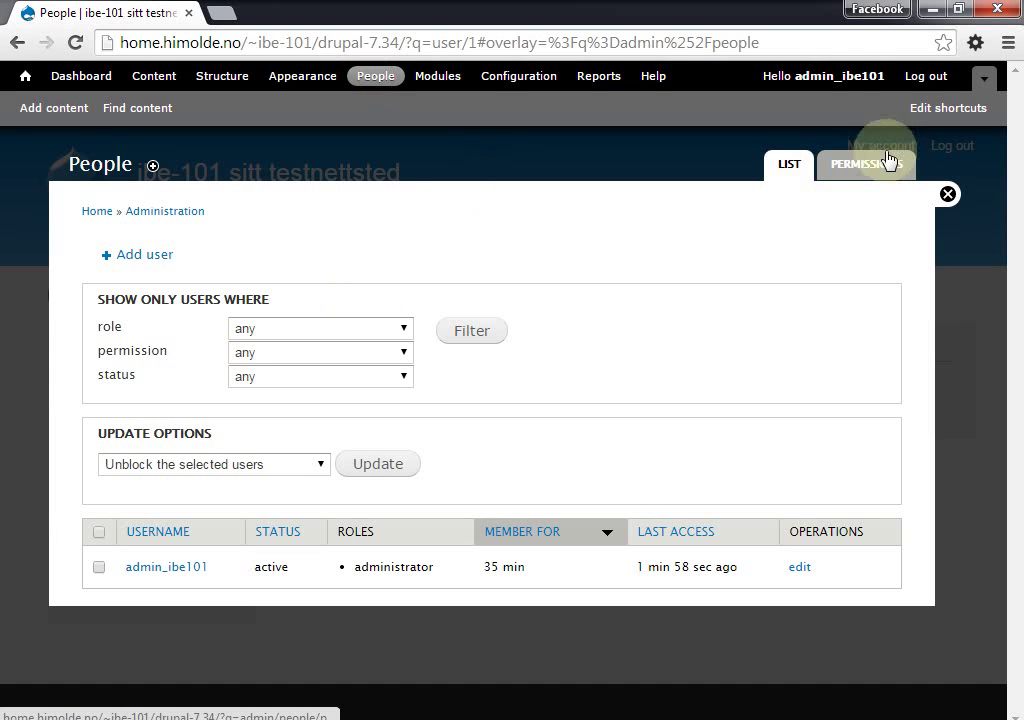
pyautogui.click(885, 167)
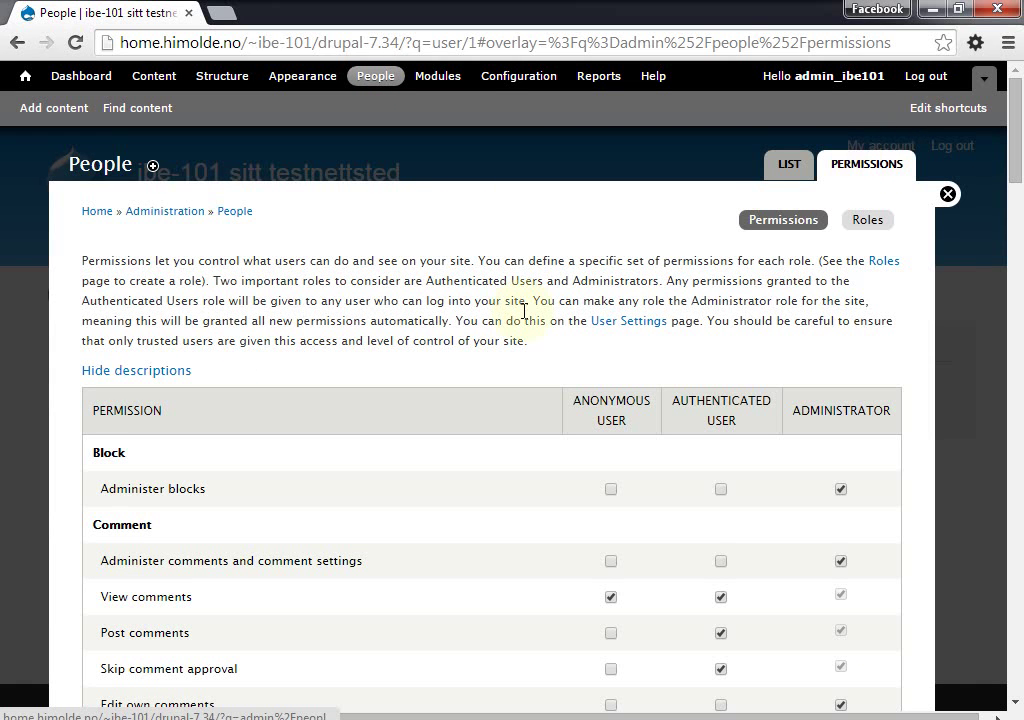
# Step: Uncheck Anonymous User's 'View published content' permission in the Node section
pyautogui.scroll(-5, 524, 311)
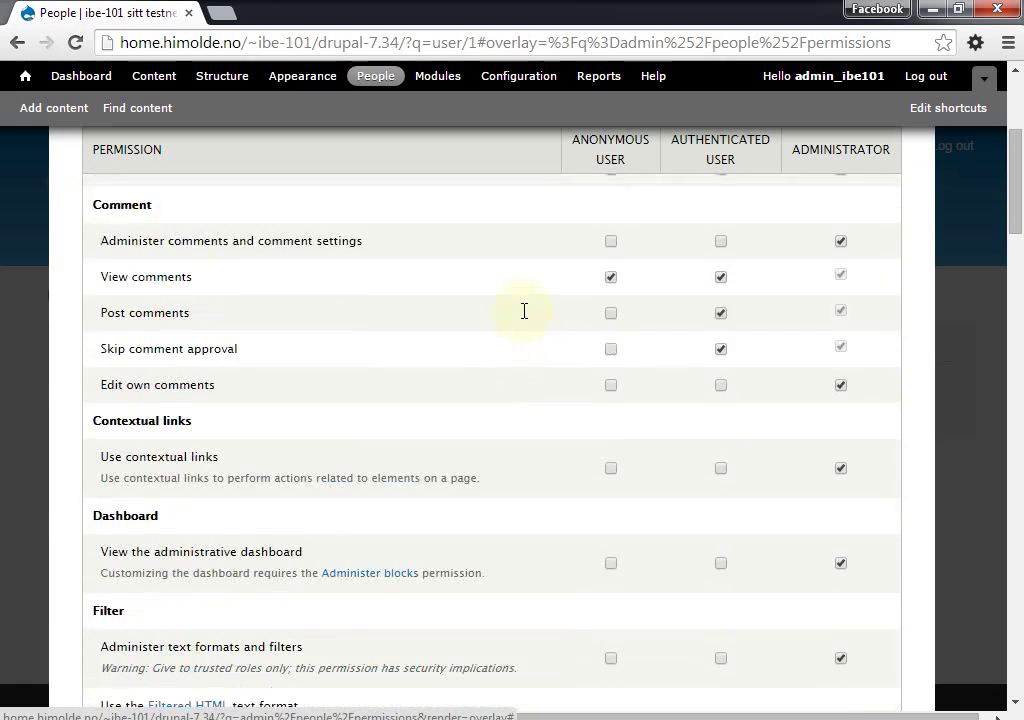
pyautogui.scroll(-15, 524, 311)
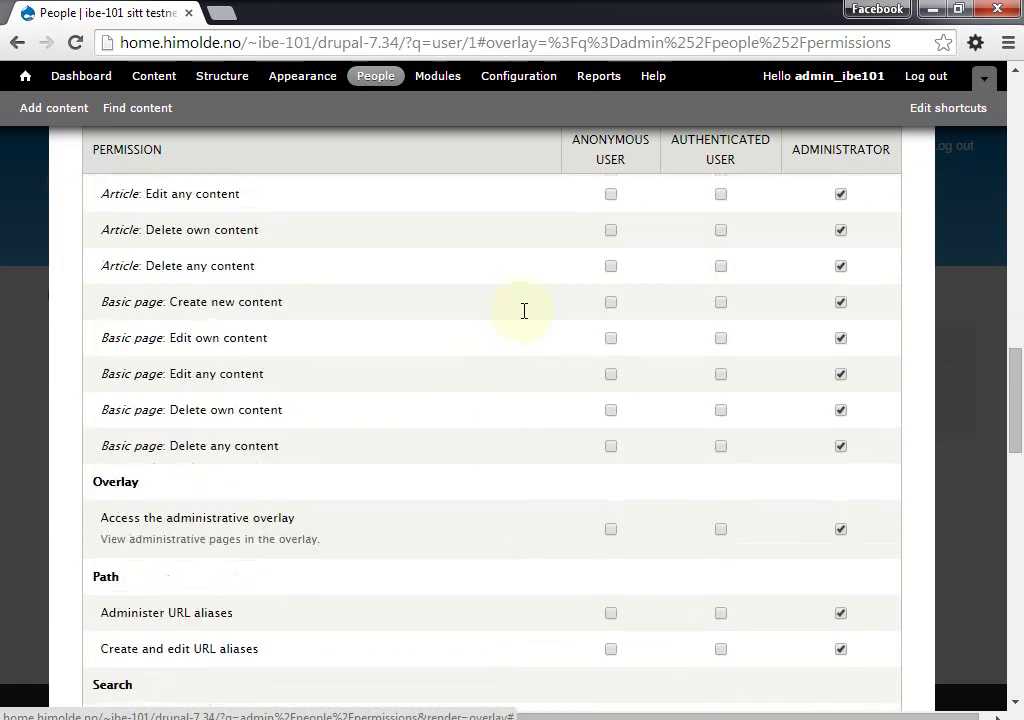
pyautogui.scroll(-15, 524, 311)
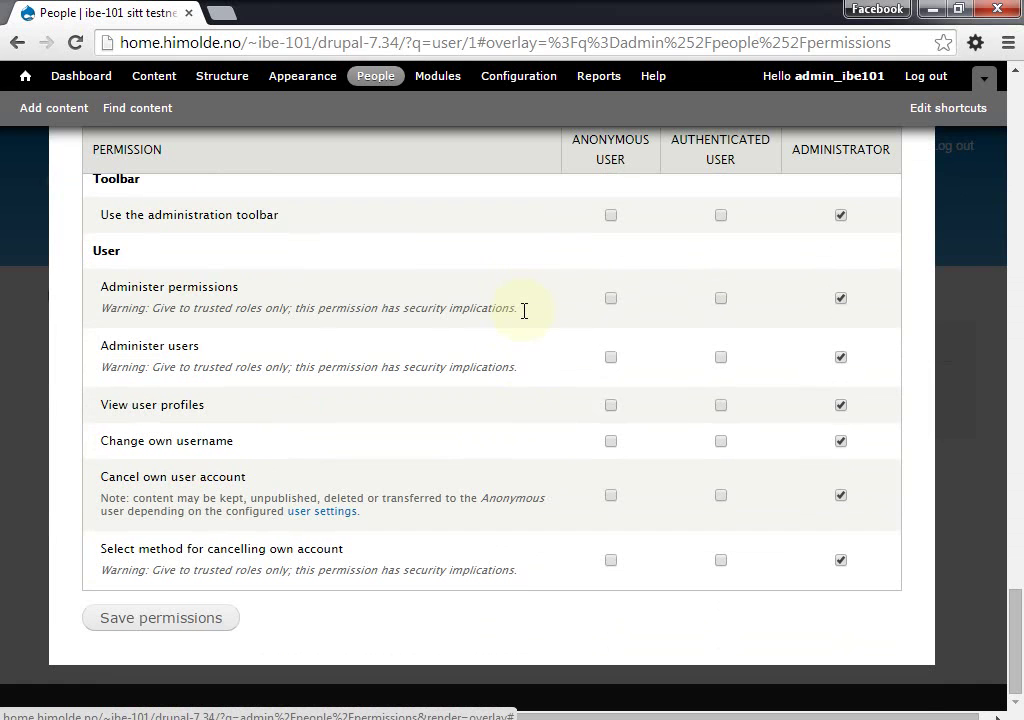
pyautogui.scroll(5, 523, 311)
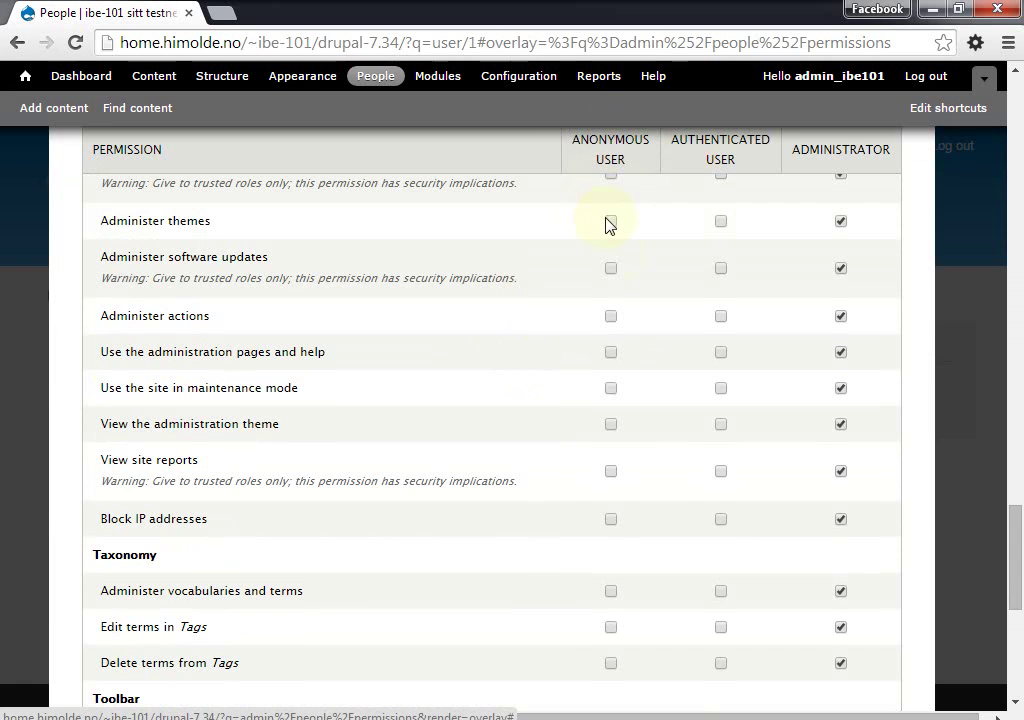
pyautogui.scroll(1, 1018, 375)
pyautogui.moveTo(1018, 375); pyautogui.dragTo(1001, 311)
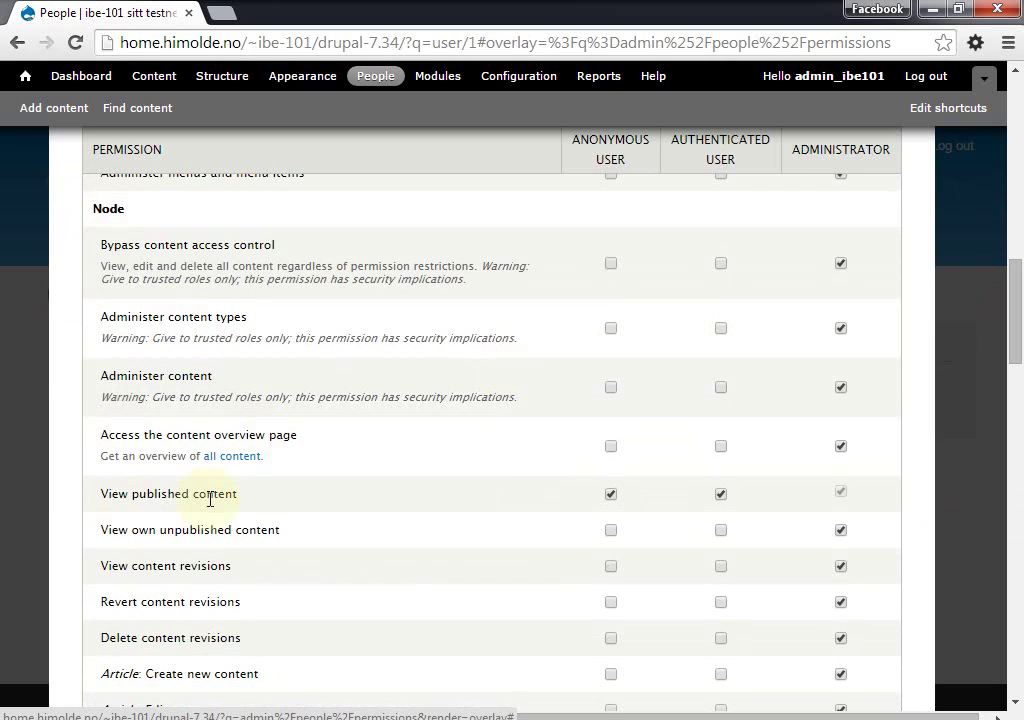
pyautogui.click(611, 494)
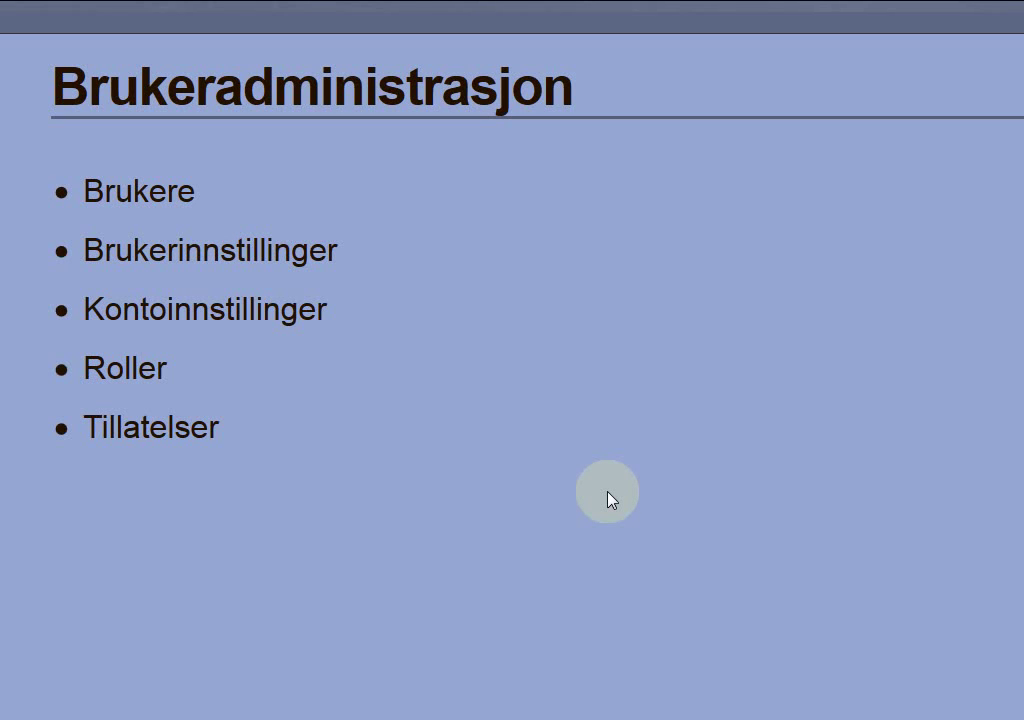
# Step: Step the slideshow to the Rapporter slide, then switch back toward the Drupal site
pyautogui.press('Right')
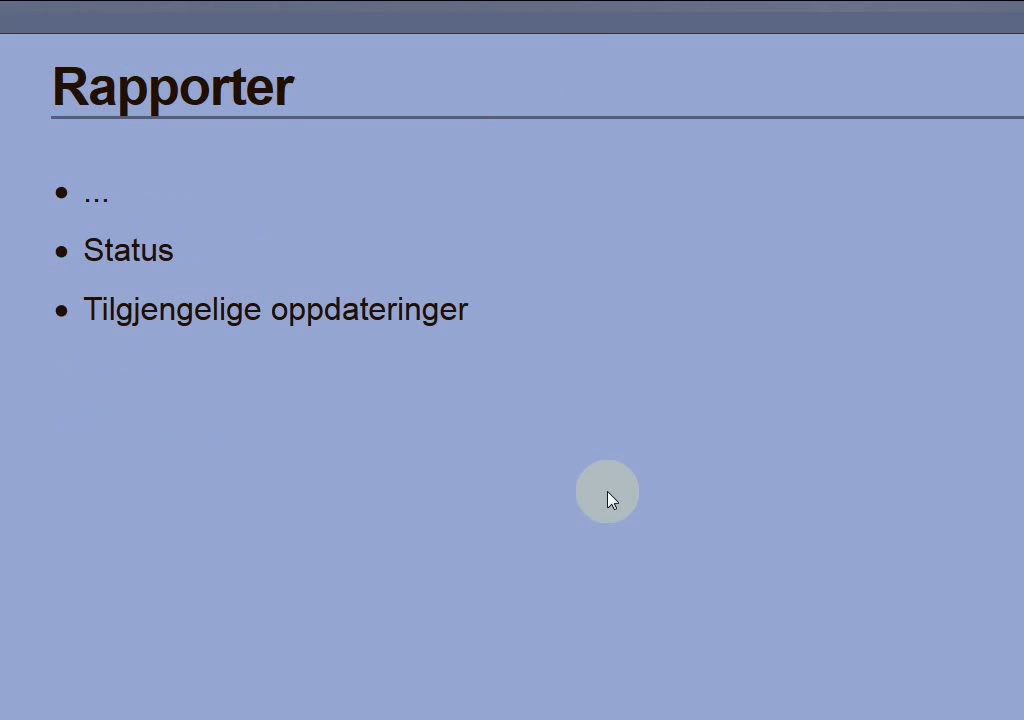
pyautogui.press('Right')
pyautogui.press('Left')
pyautogui.press('Right')
pyautogui.press('Left')
pyautogui.hotkey('alt', 'Tab')
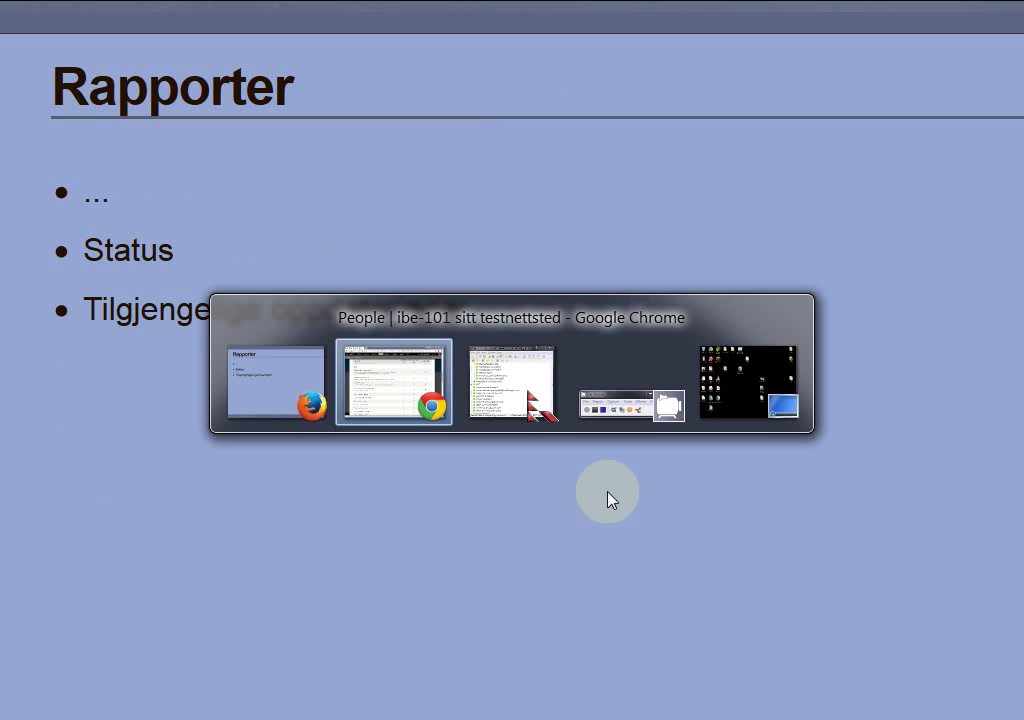
# Step: Open Reports > Status report and scroll through the database, PHP and update details
pyautogui.click(601, 88)
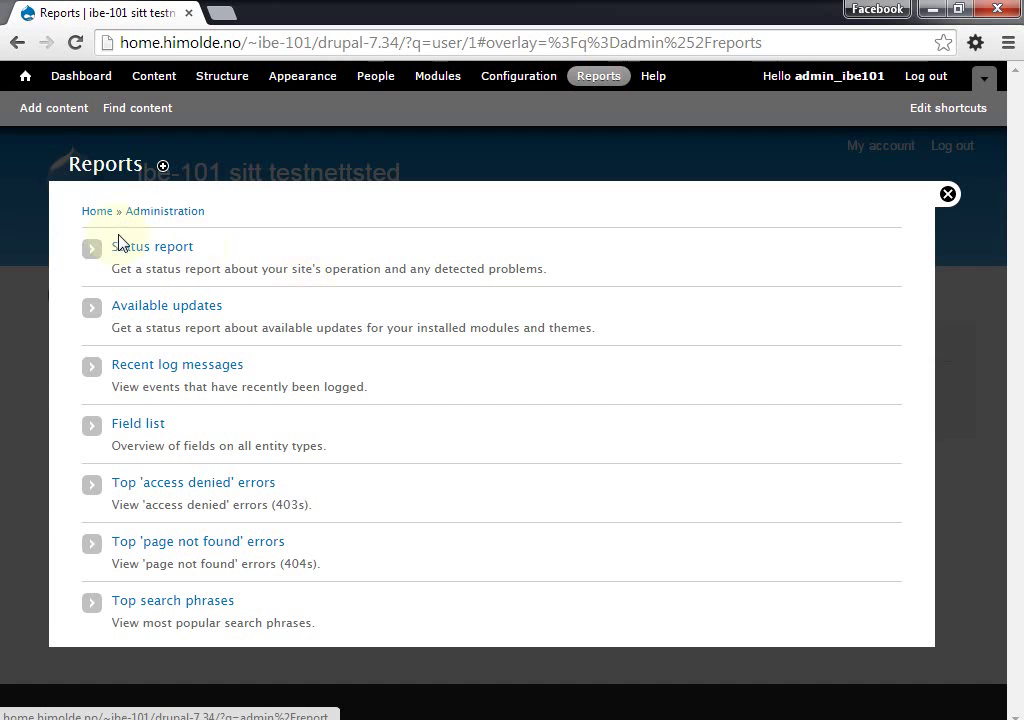
pyautogui.click(130, 255)
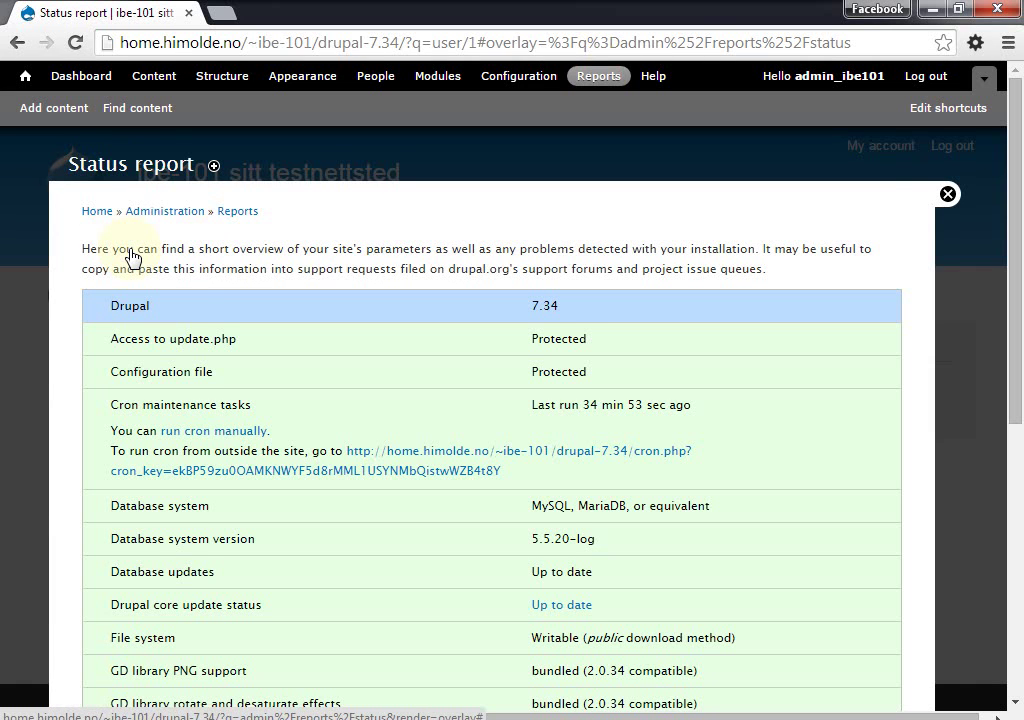
pyautogui.scroll(-5, 130, 255)
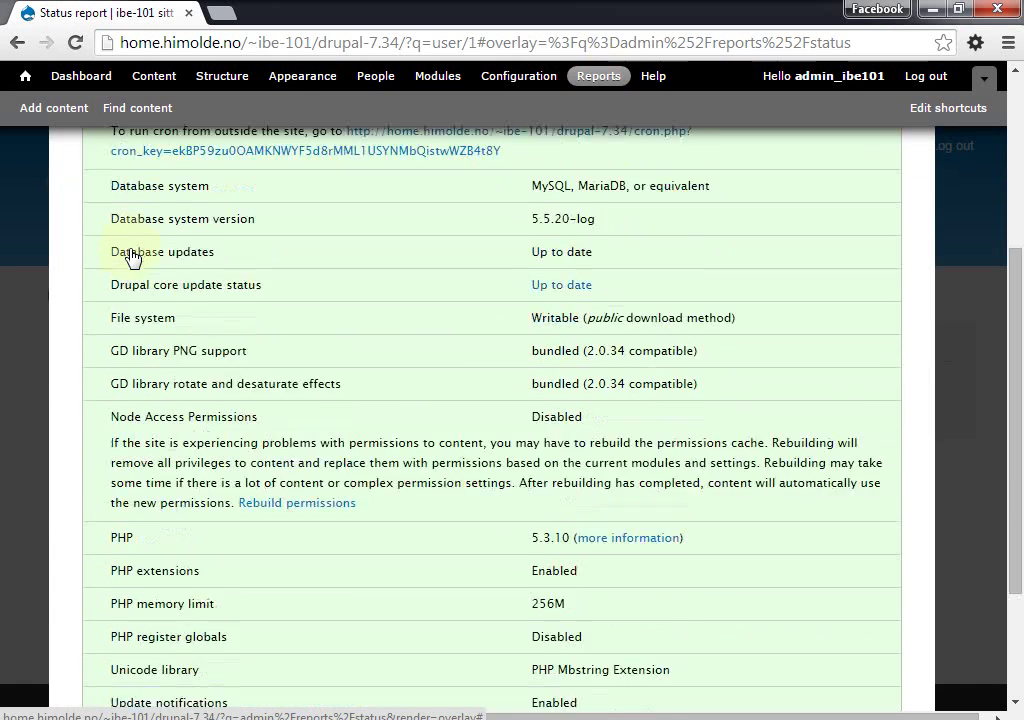
pyautogui.scroll(-2, 130, 255)
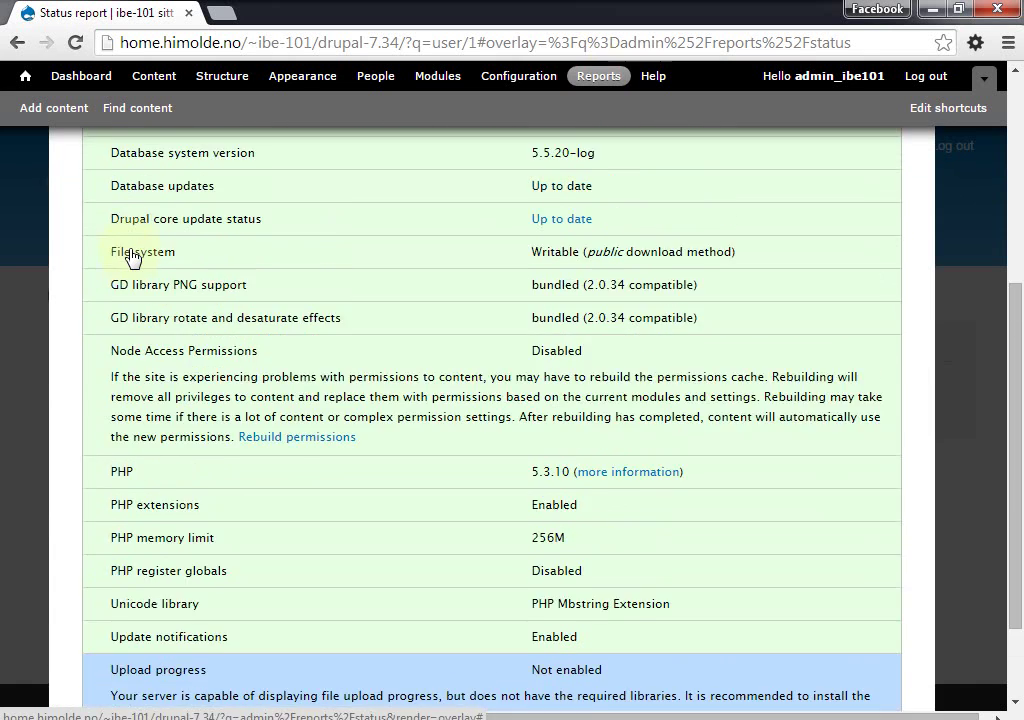
pyautogui.scroll(2, 130, 255)
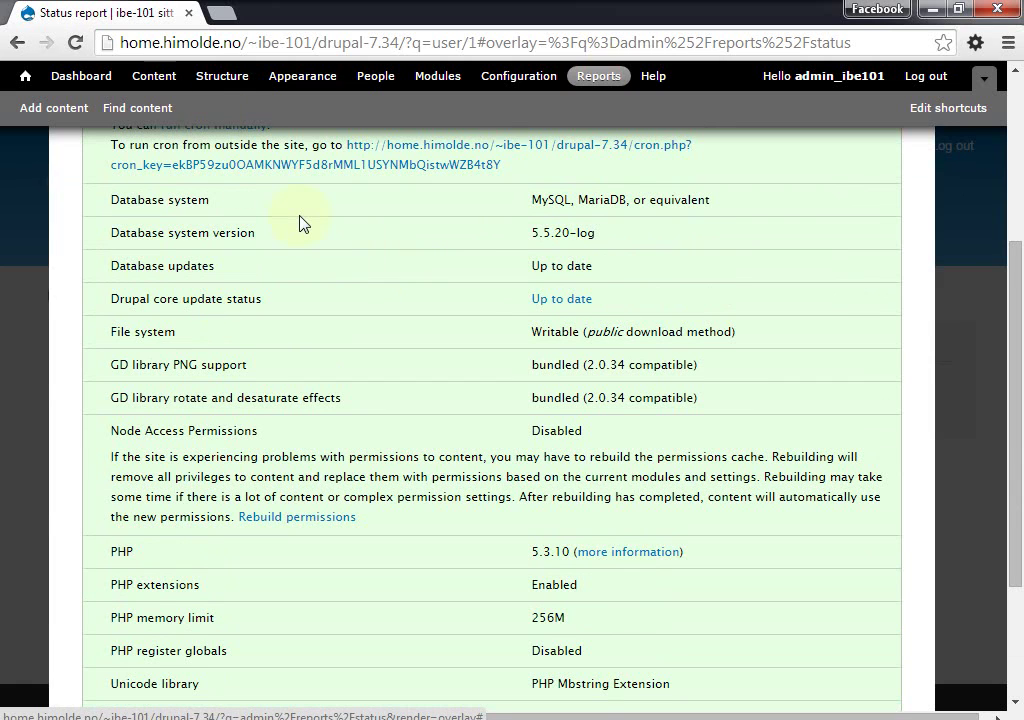
pyautogui.hotkey('alt', 'Tab')
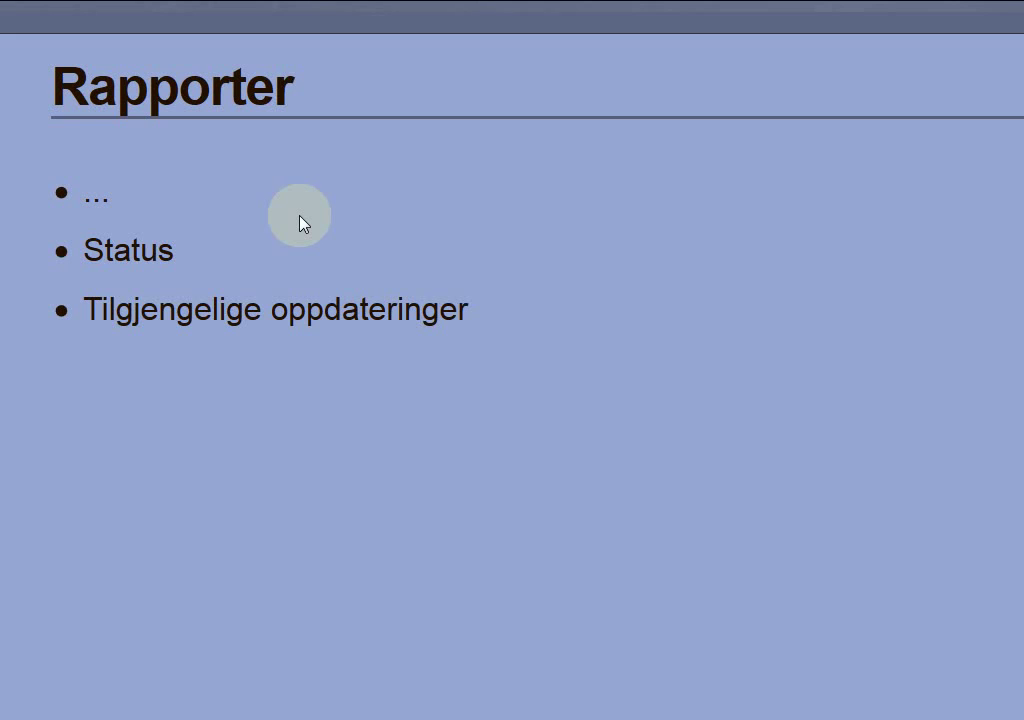
pyautogui.press('Right')
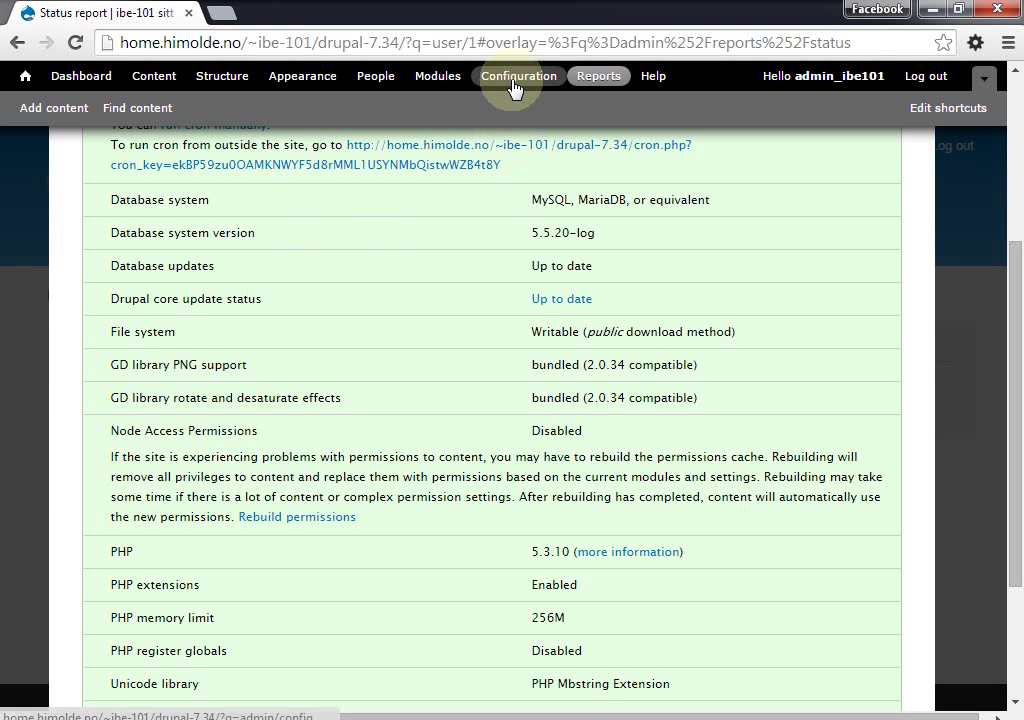
# Step: Find Site information on the Configuration page via Ctrl+F search and open it
pyautogui.click(515, 80)
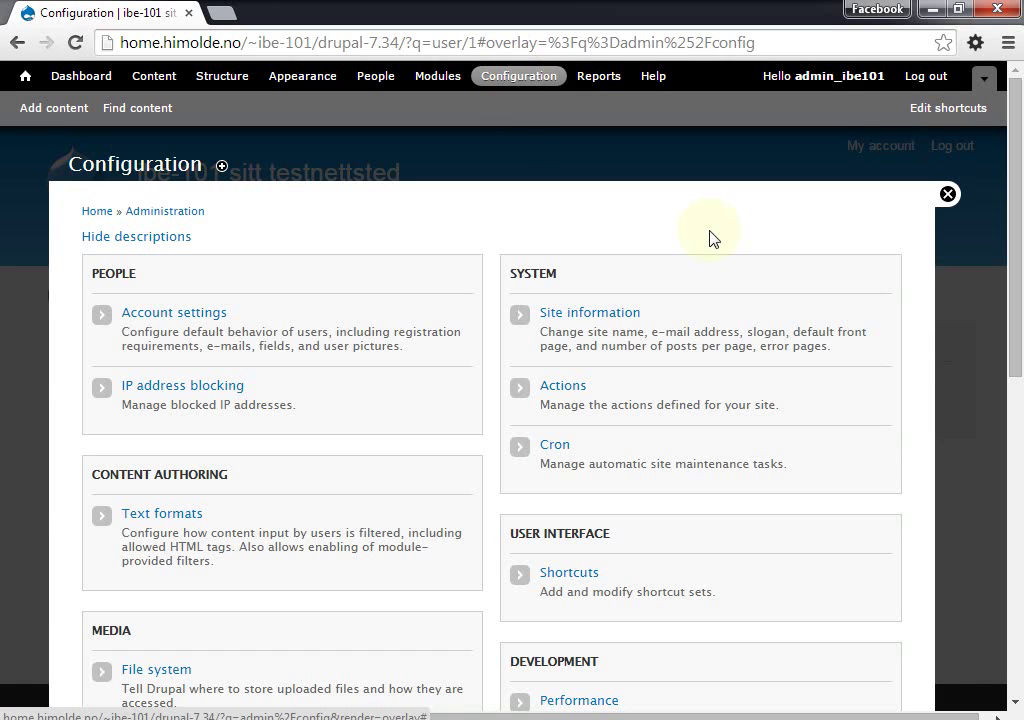
pyautogui.hotkey('ctrl', 'f')
pyautogui.write('site in')
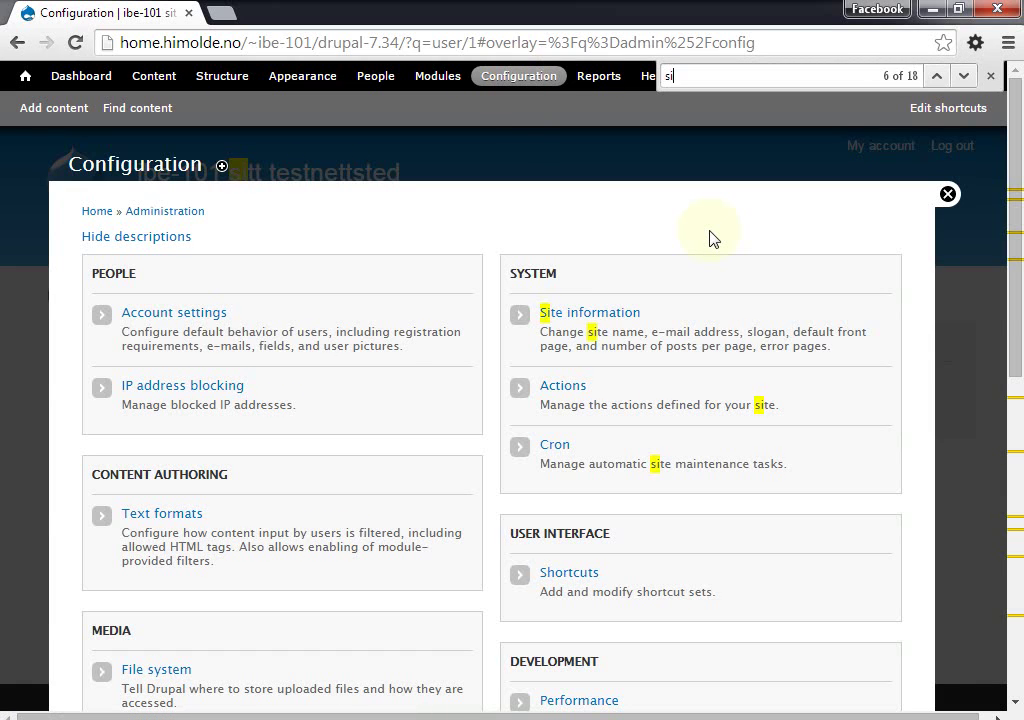
pyautogui.click(600, 313)
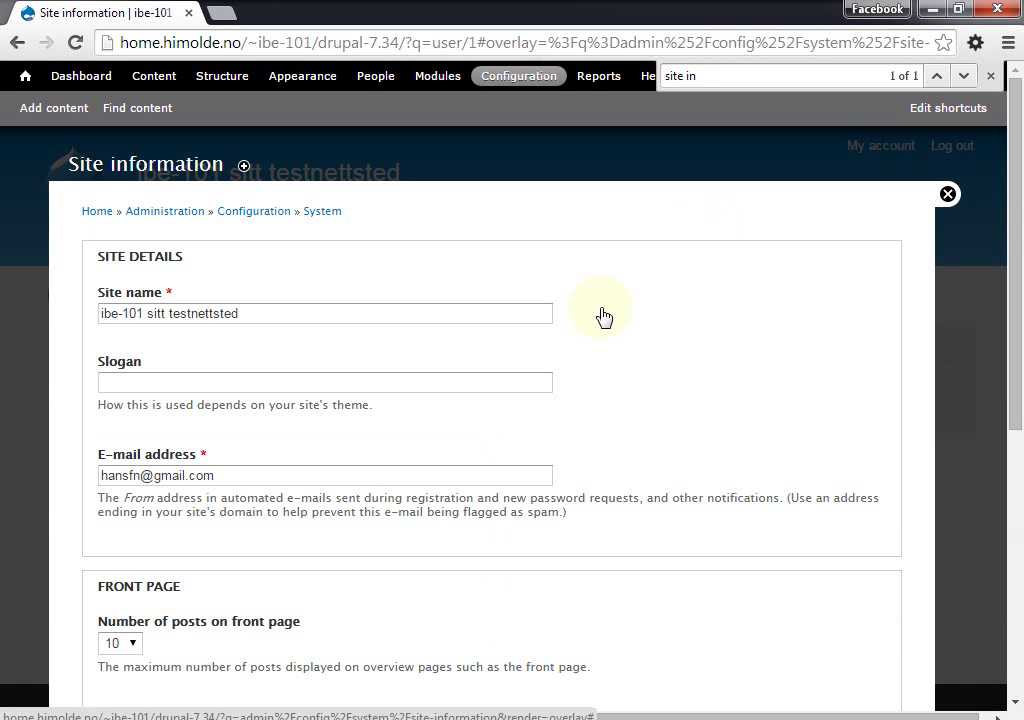
# Step: Replace the Site name with 'Tull og tøys' and save the configuration
pyautogui.click(278, 314)
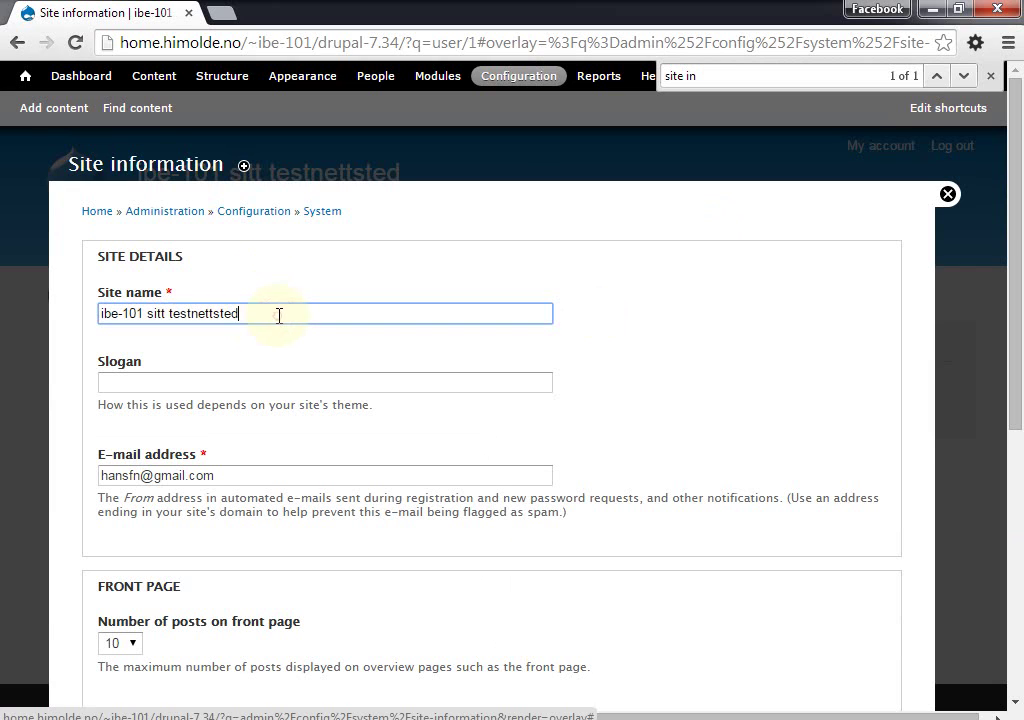
pyautogui.hotkey('shift', 'Left')
pyautogui.hotkey('shift', 'Left')
pyautogui.hotkey('shift', 'Left')
pyautogui.hotkey('shift', 'Left')
pyautogui.hotkey('shift', 'Left')
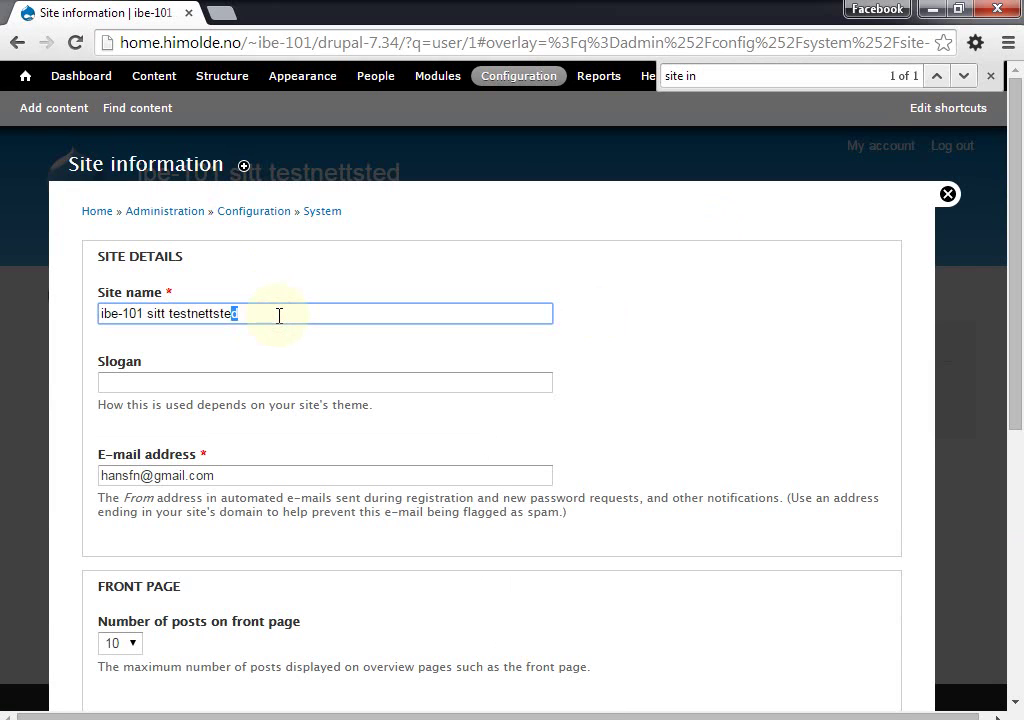
pyautogui.hotkey('shift', 'Left')
pyautogui.hotkey('shift', 'Left')
pyautogui.hotkey('shift', 'Left')
pyautogui.hotkey('shift', 'Left')
pyautogui.hotkey('shift', 'Left')
pyautogui.hotkey('shift', 'Left')
pyautogui.hotkey('shift', 'Left')
pyautogui.hotkey('shift', 'Left')
pyautogui.hotkey('shift', 'Left')
pyautogui.hotkey('shift', 'Left')
pyautogui.hotkey('shift', 'Left')
pyautogui.hotkey('shift', 'Left')
pyautogui.hotkey('shift', 'Left')
pyautogui.hotkey('shift', 'Left')
pyautogui.hotkey('shift', 'Left')
pyautogui.hotkey('shift', 'Left')
pyautogui.hotkey('shift', 'Left')
pyautogui.hotkey('shift', 'Left')
pyautogui.hotkey('shift', 'Left')
pyautogui.hotkey('shift', 'Left')
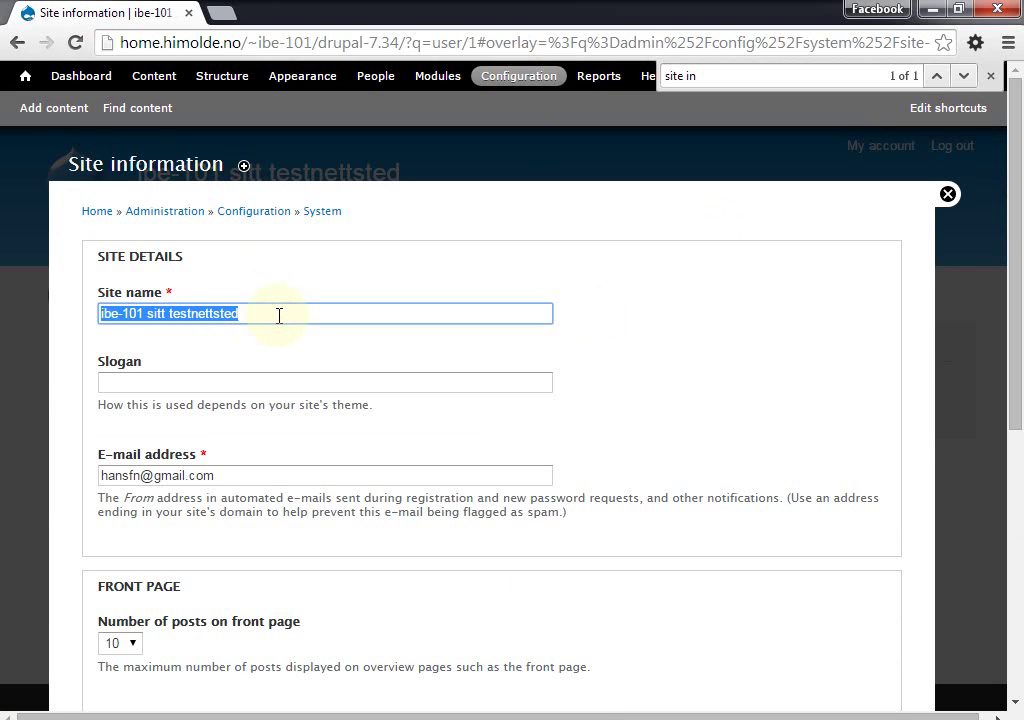
pyautogui.write('Tull og')
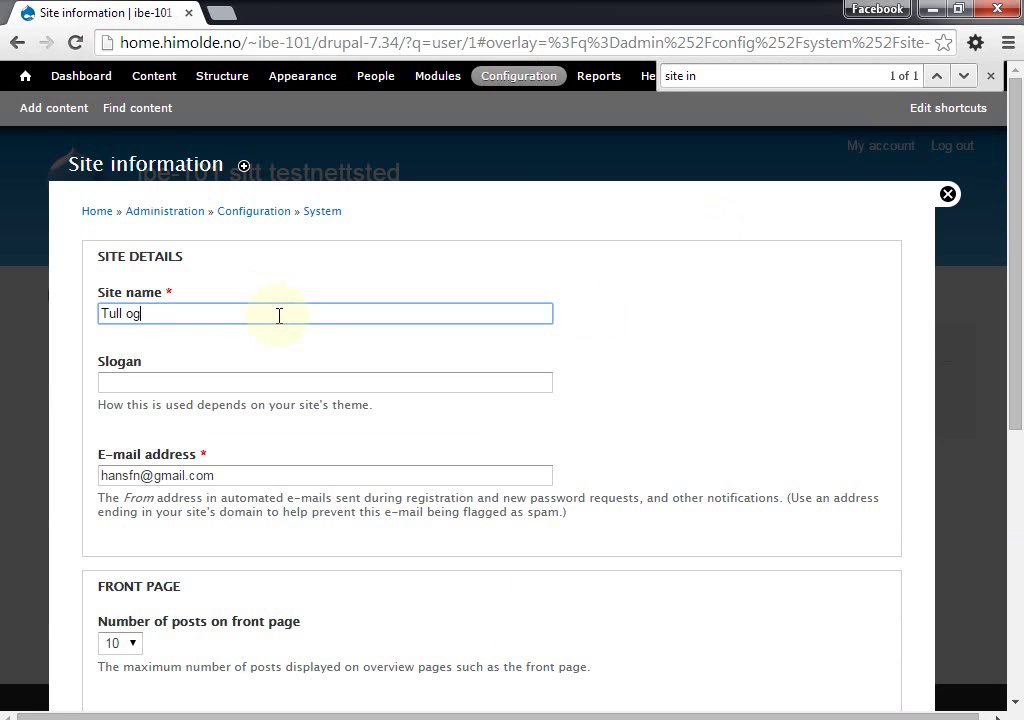
pyautogui.write(' tøys')
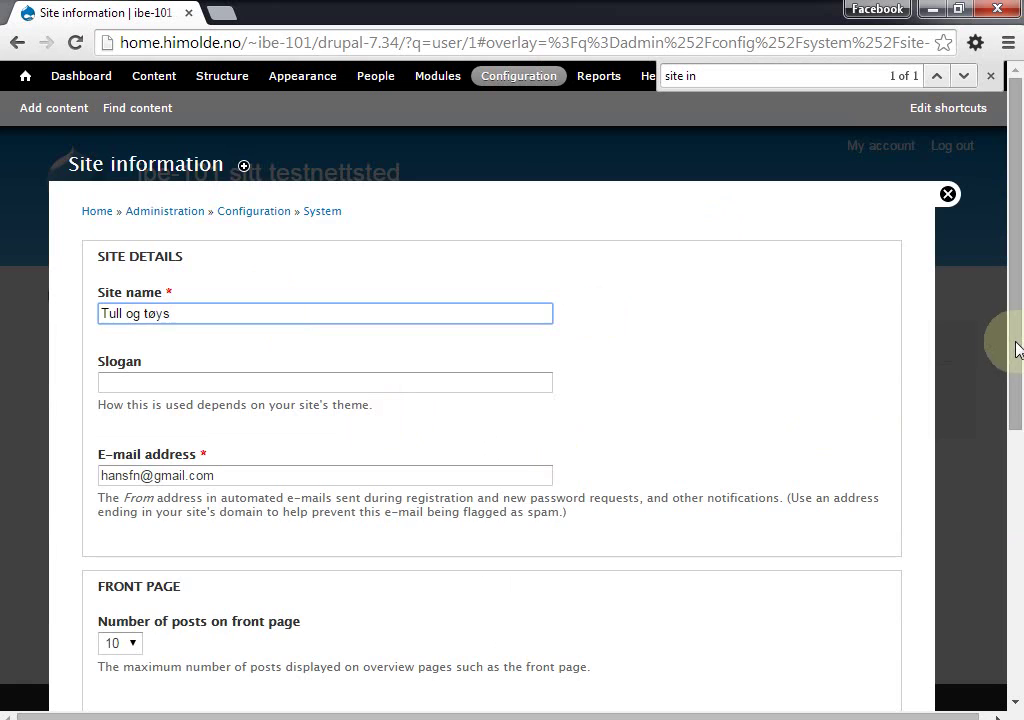
pyautogui.moveTo(1017, 343); pyautogui.dragTo(1015, 487)
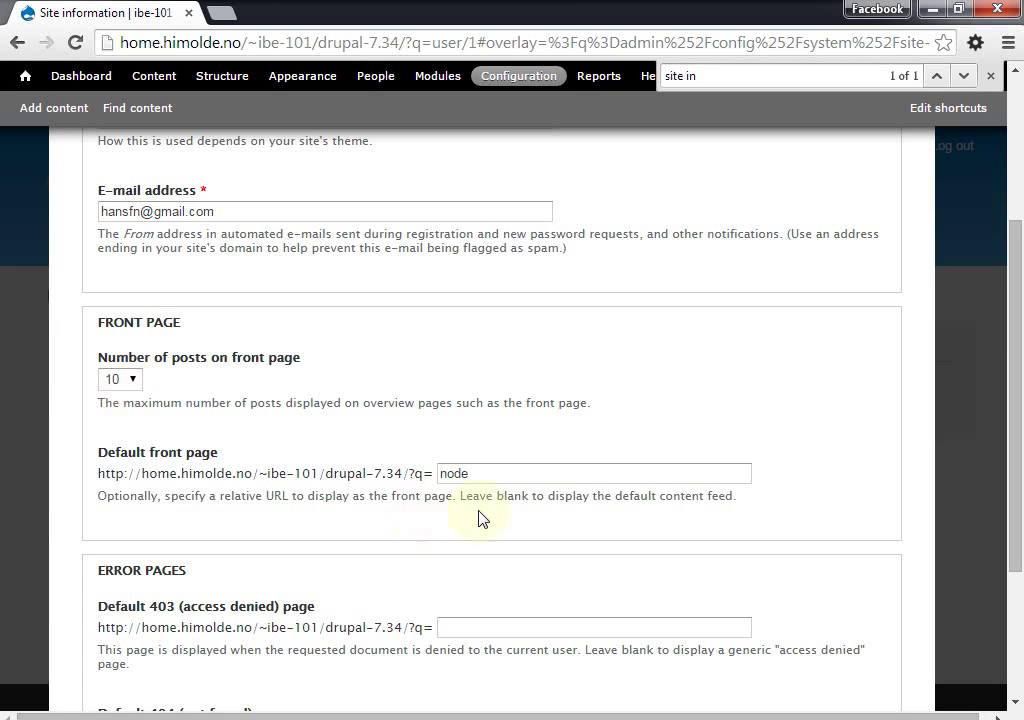
pyautogui.click(475, 473)
pyautogui.moveTo(1010, 407); pyautogui.dragTo(1020, 538)
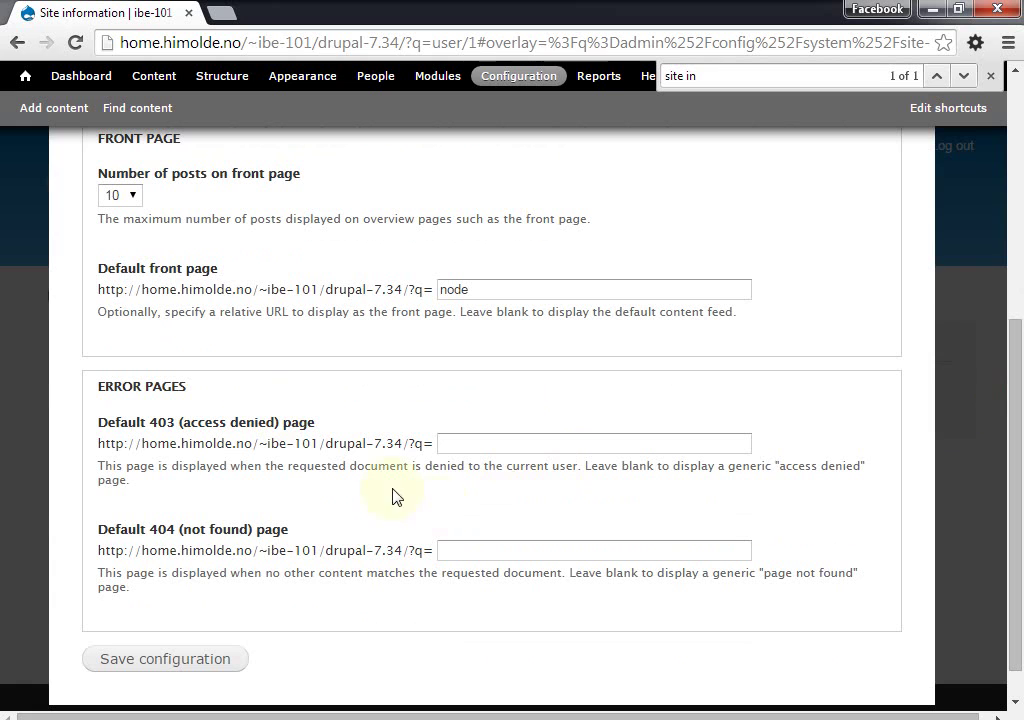
pyautogui.click(172, 664)
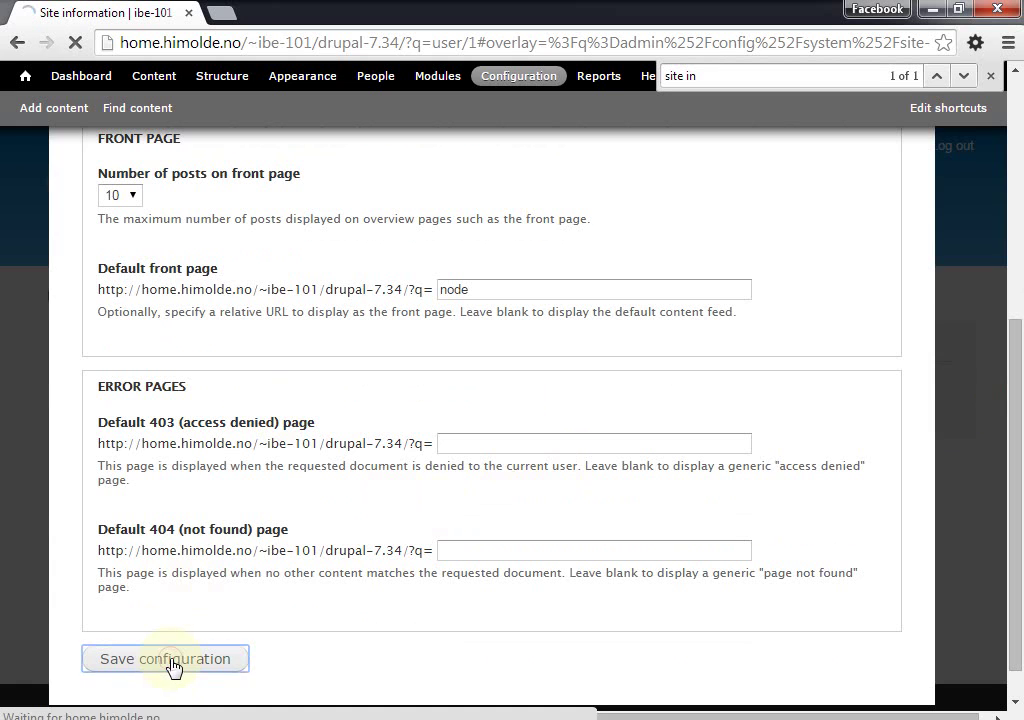
# Step: Close the admin overlay to see the 'Tull og tøys' header, then switch to CamStudio
pyautogui.click(947, 194)
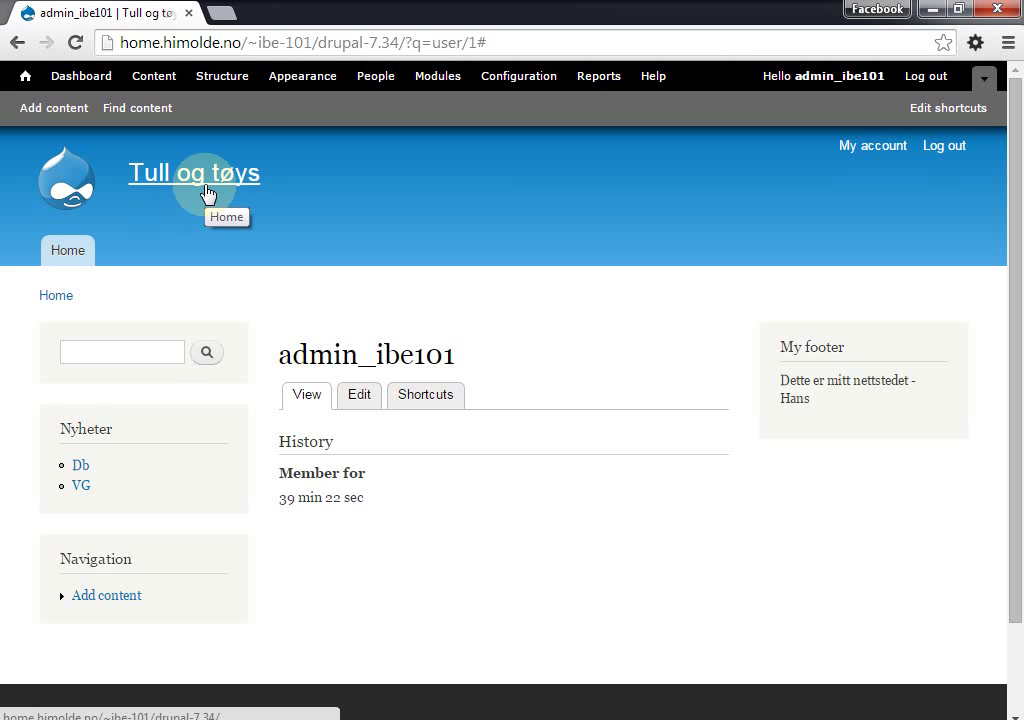
pyautogui.hotkey('alt', 'Tab')
pyautogui.press('Tab')
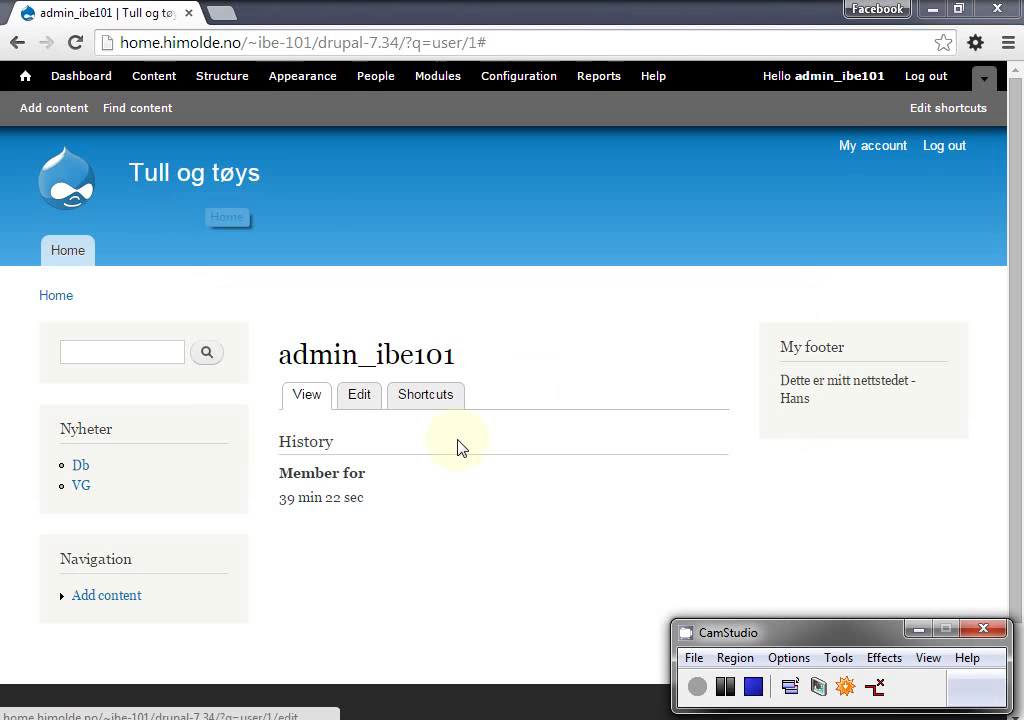